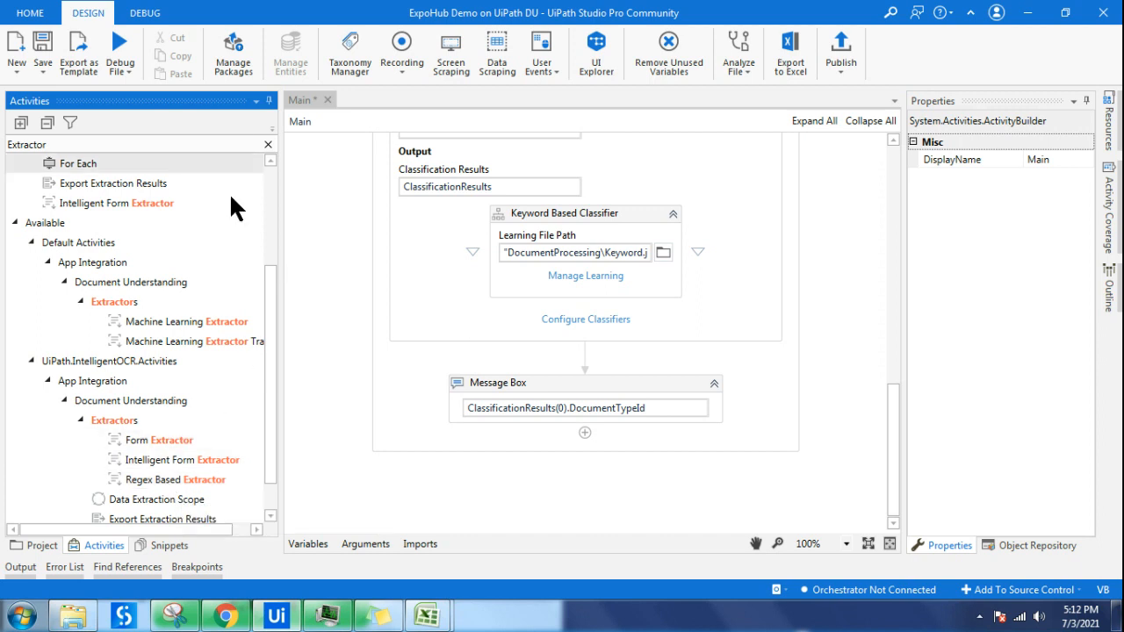
# Step: Search the activities for "Document" and add a Data Extraction Scope below the Message Box in the Main sequence
pyautogui.moveTo(270, 292); pyautogui.dragTo(85, 150)
pyautogui.doubleClick(86, 145)
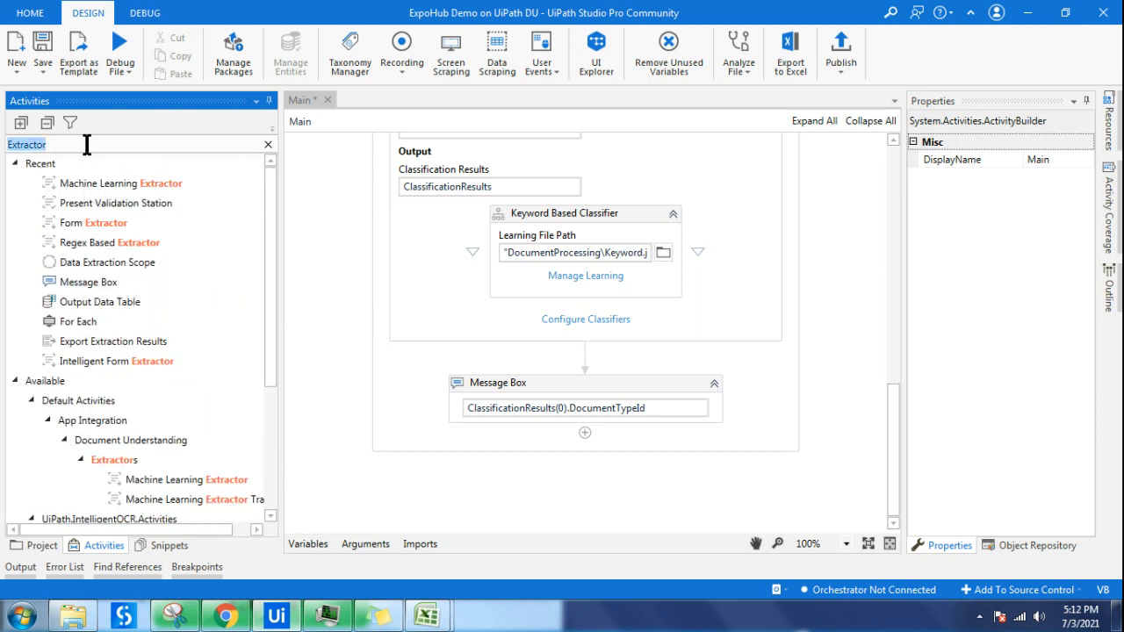
pyautogui.write('Document')
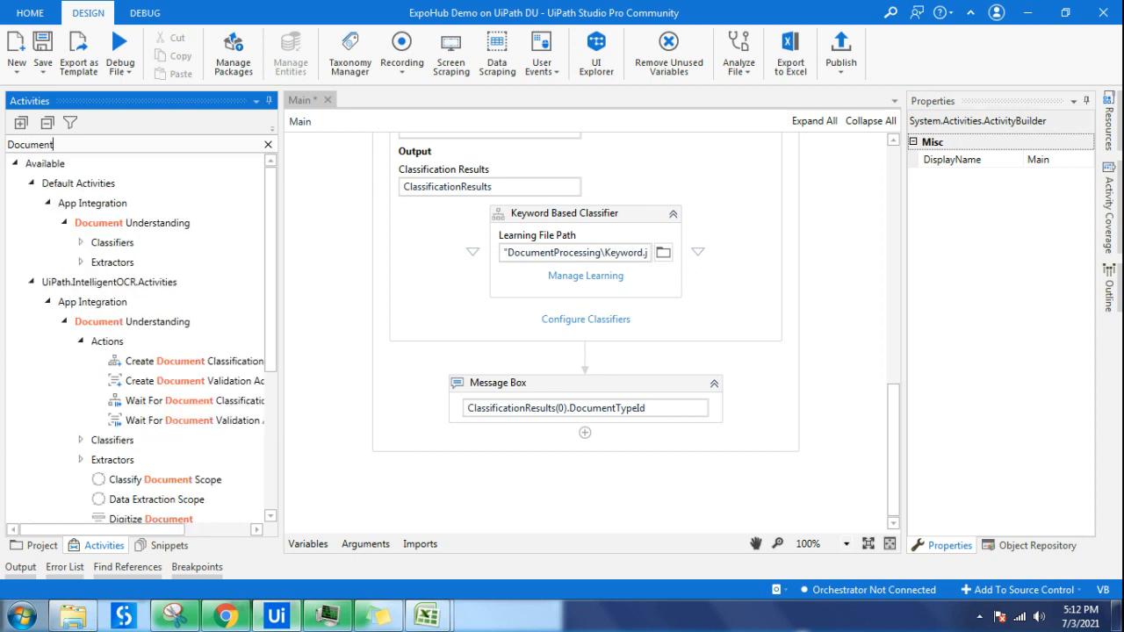
pyautogui.moveTo(273, 288); pyautogui.dragTo(271, 362)
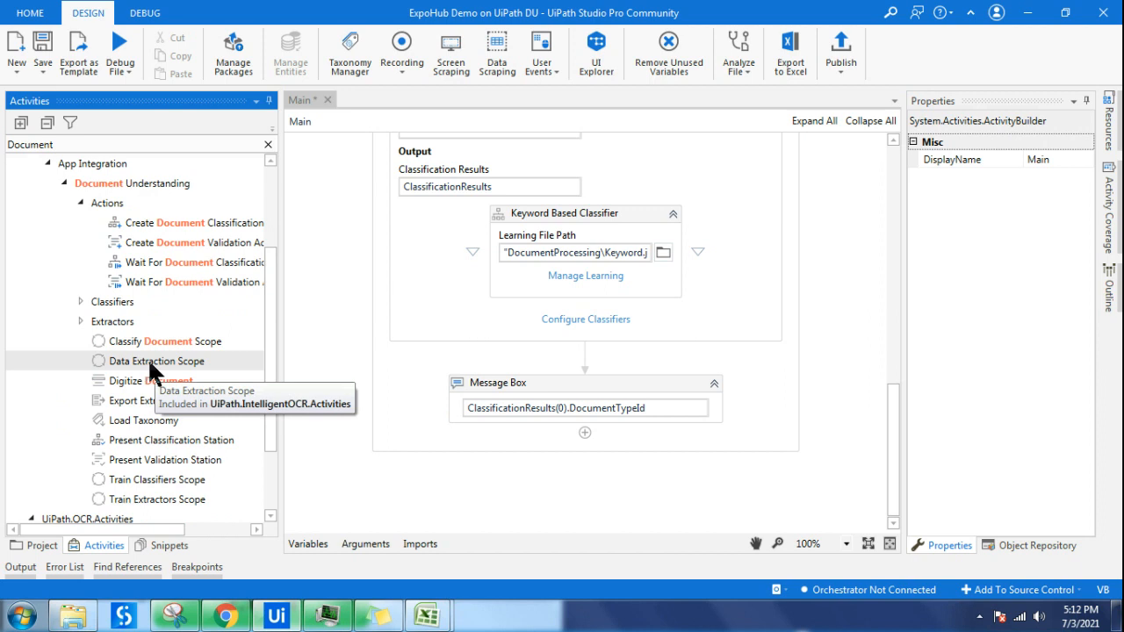
pyautogui.moveTo(151, 371); pyautogui.dragTo(582, 414)
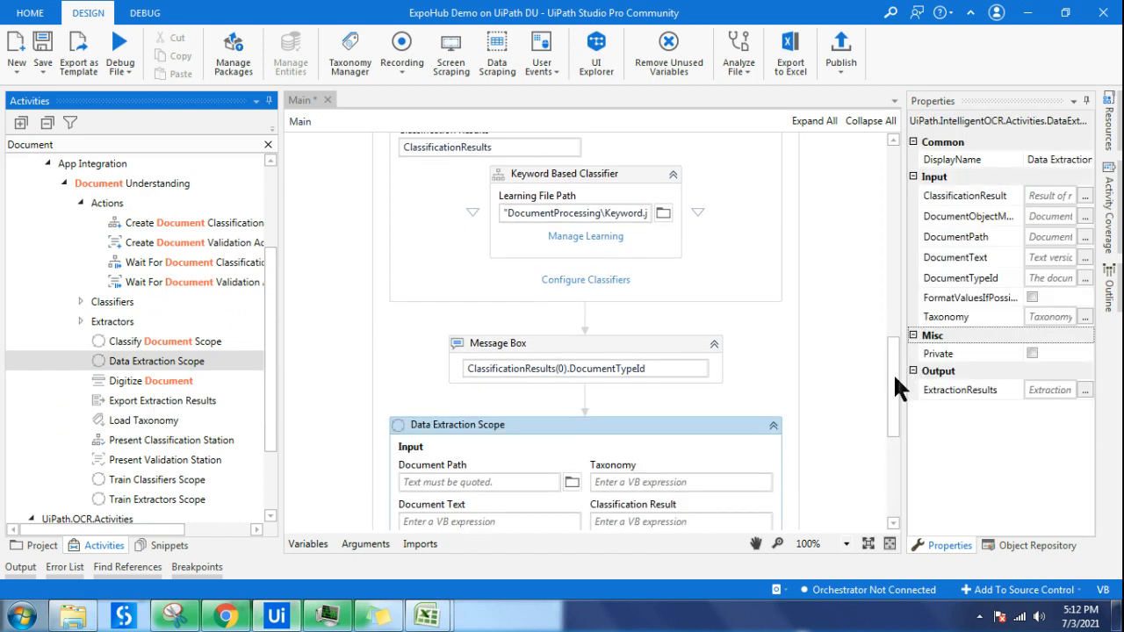
# Step: Review the existing Load Taxonomy, Digitize Document, Classify Document Scope and Message Box activities in the sequence
pyautogui.scroll(5, 892, 379)
pyautogui.moveTo(892, 321); pyautogui.dragTo(890, 110)
pyautogui.click(612, 313)
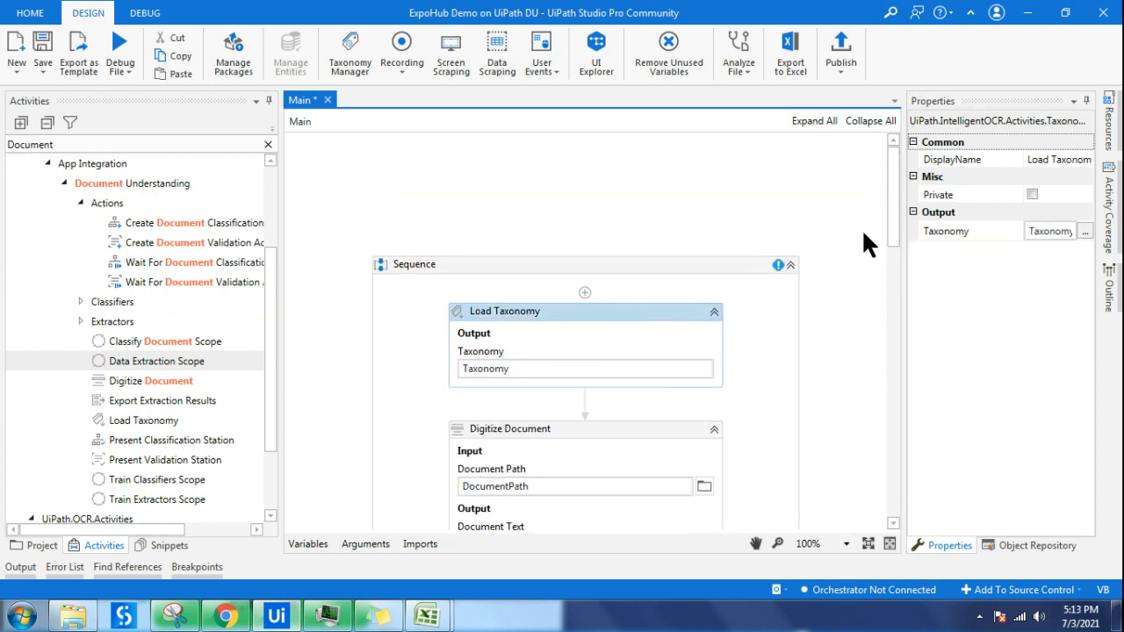
pyautogui.moveTo(892, 223); pyautogui.dragTo(893, 298)
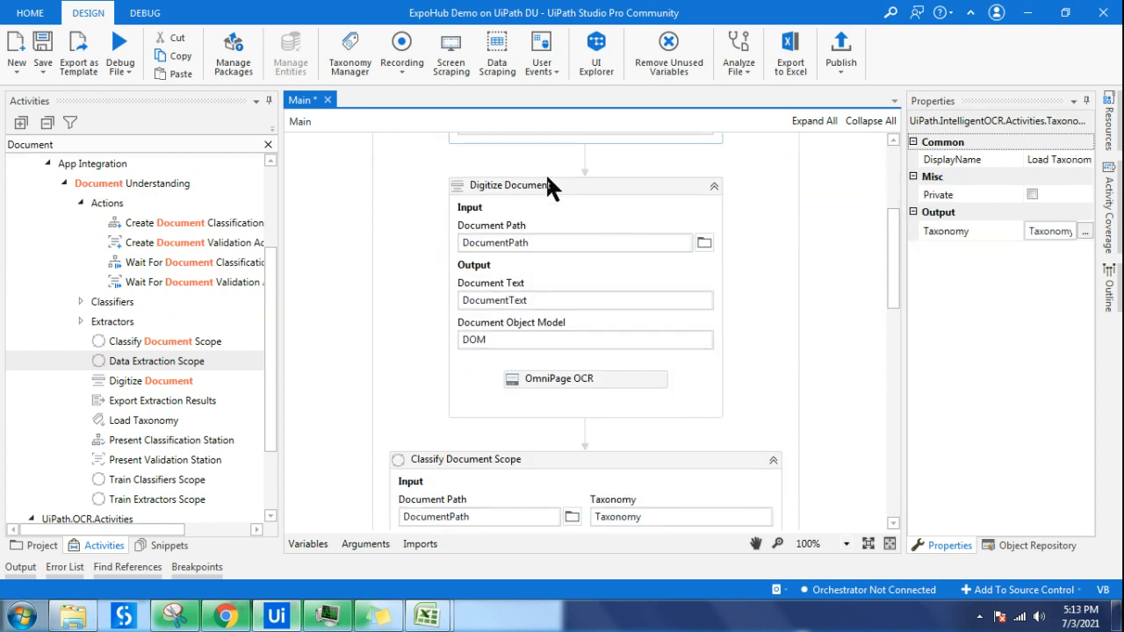
pyautogui.click(640, 190)
pyautogui.moveTo(891, 255); pyautogui.dragTo(904, 317)
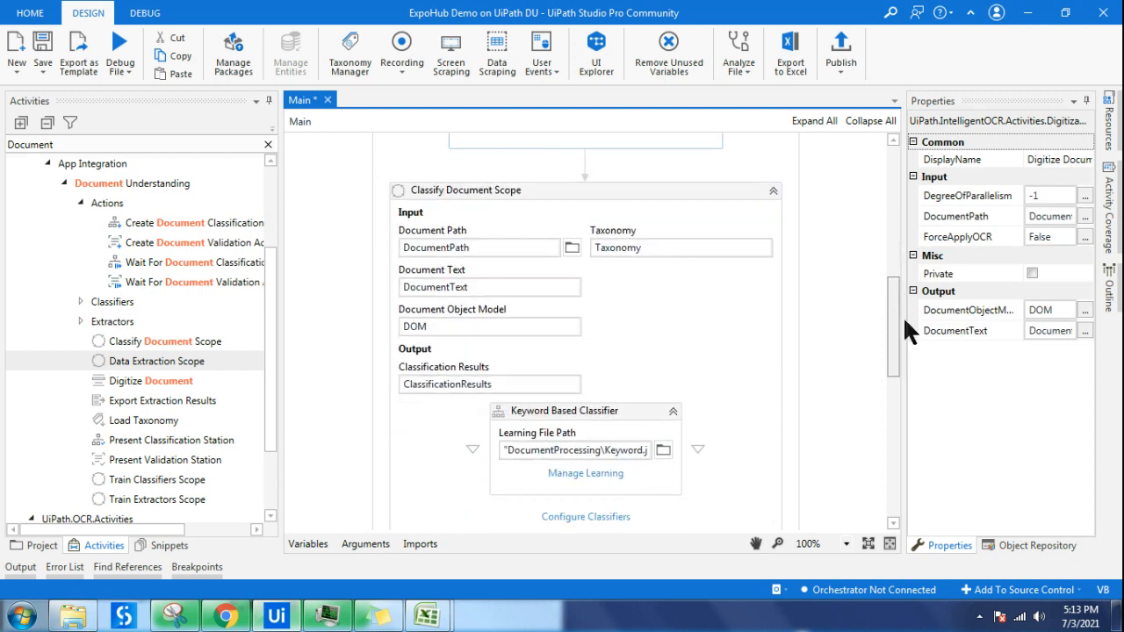
pyautogui.click(641, 189)
pyautogui.scroll(-3, 716, 395)
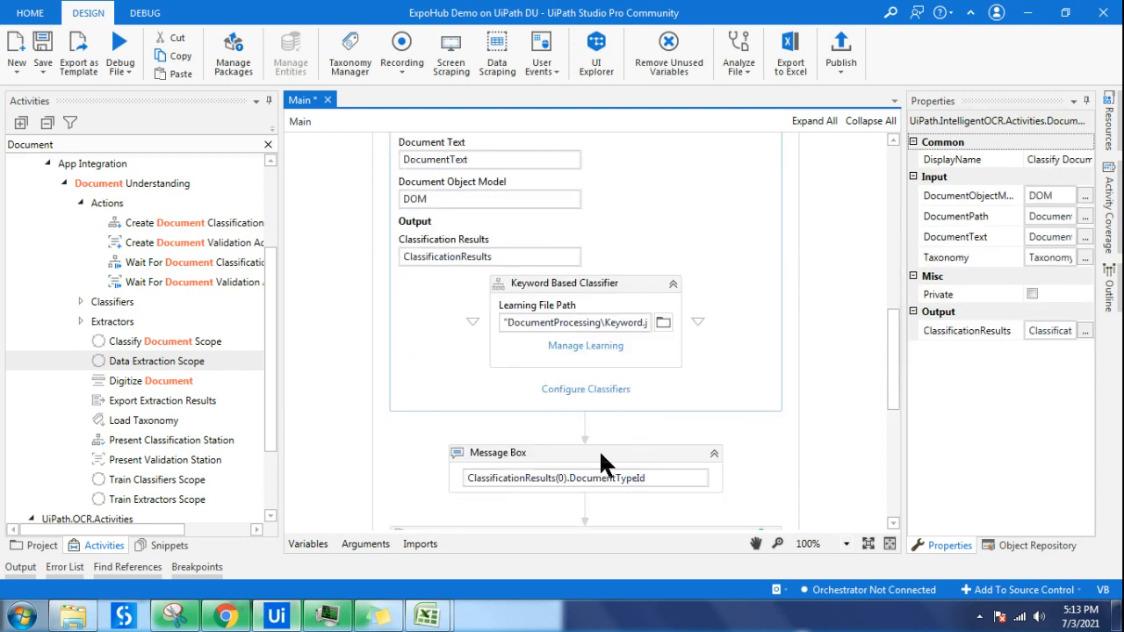
pyautogui.click(589, 472)
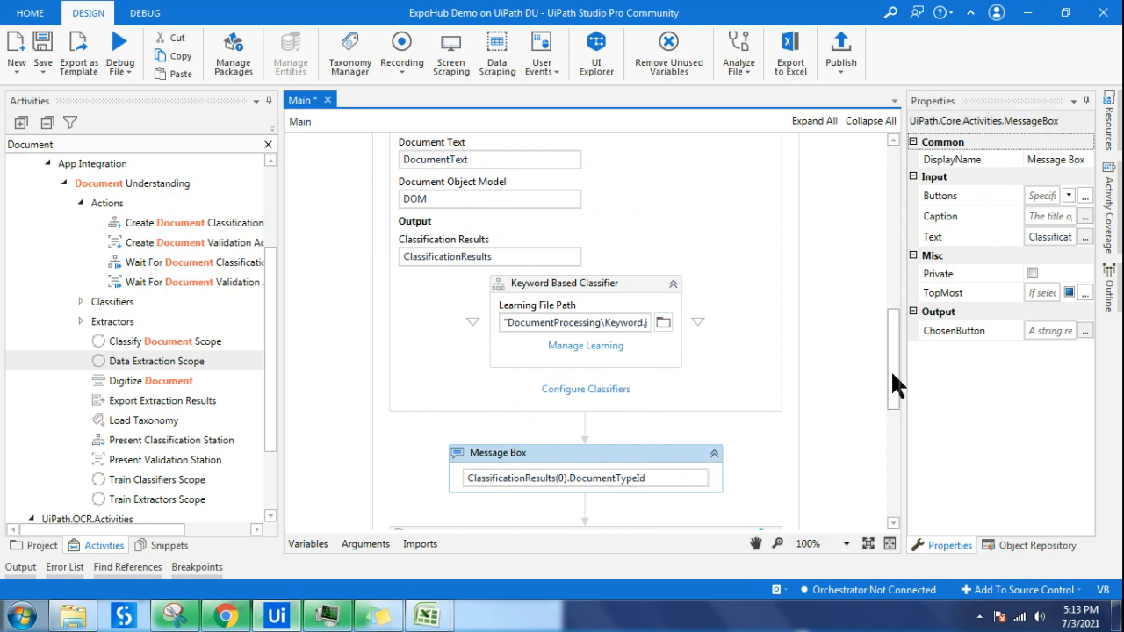
pyautogui.moveTo(892, 374); pyautogui.dragTo(892, 399)
pyautogui.scroll(-2, 584, 460)
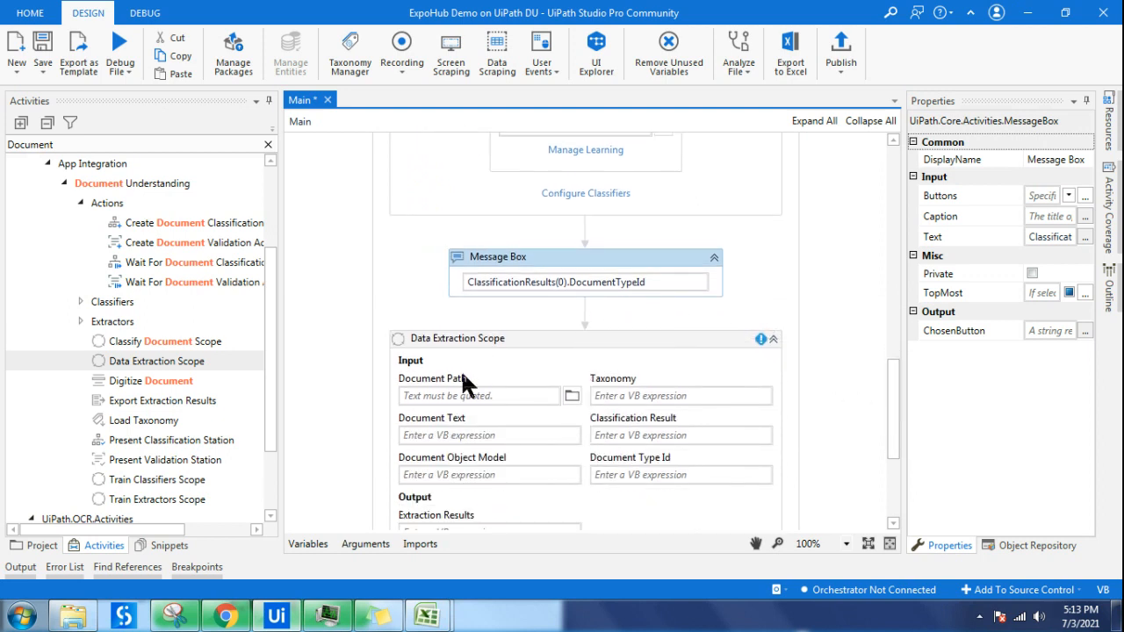
# Step: Check the default value of the DocumentPath variable and view the Receipt1.png sample receipt in Chrome before returning to UiPath Studio
pyautogui.click(524, 334)
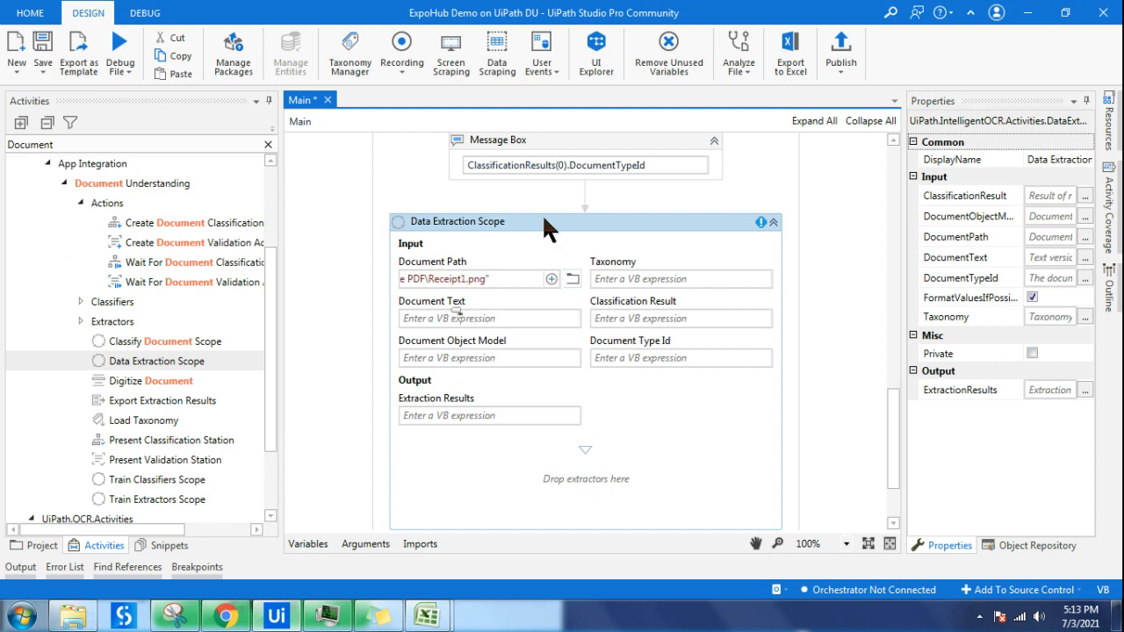
pyautogui.click(448, 279)
pyautogui.click(319, 544)
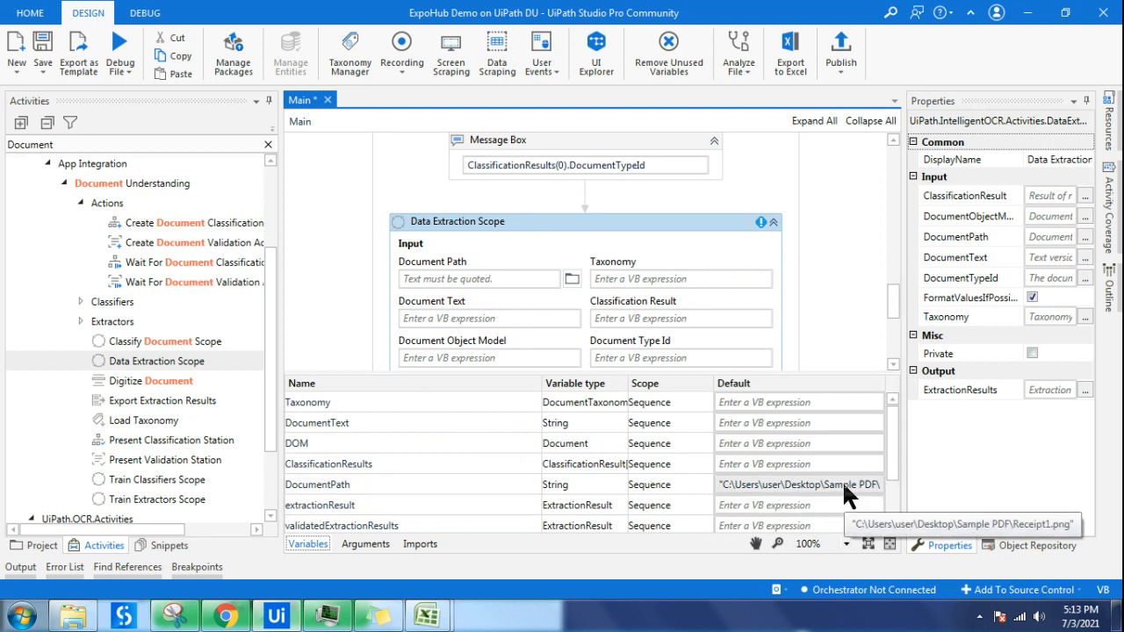
pyautogui.click(230, 611)
pyautogui.press('Escape')
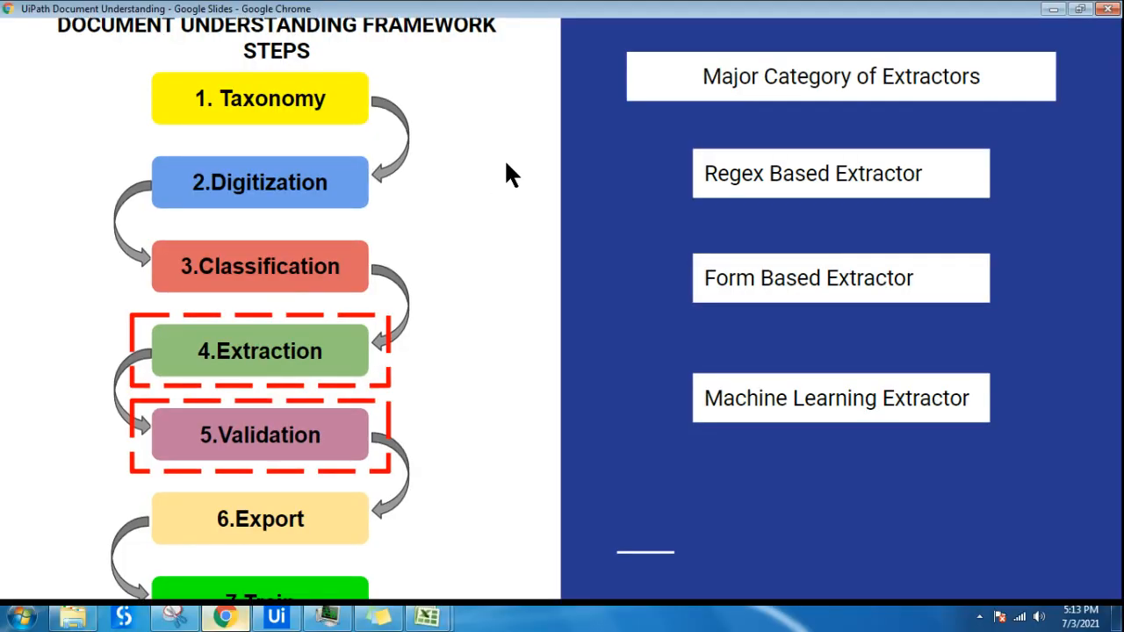
pyautogui.click(501, 16)
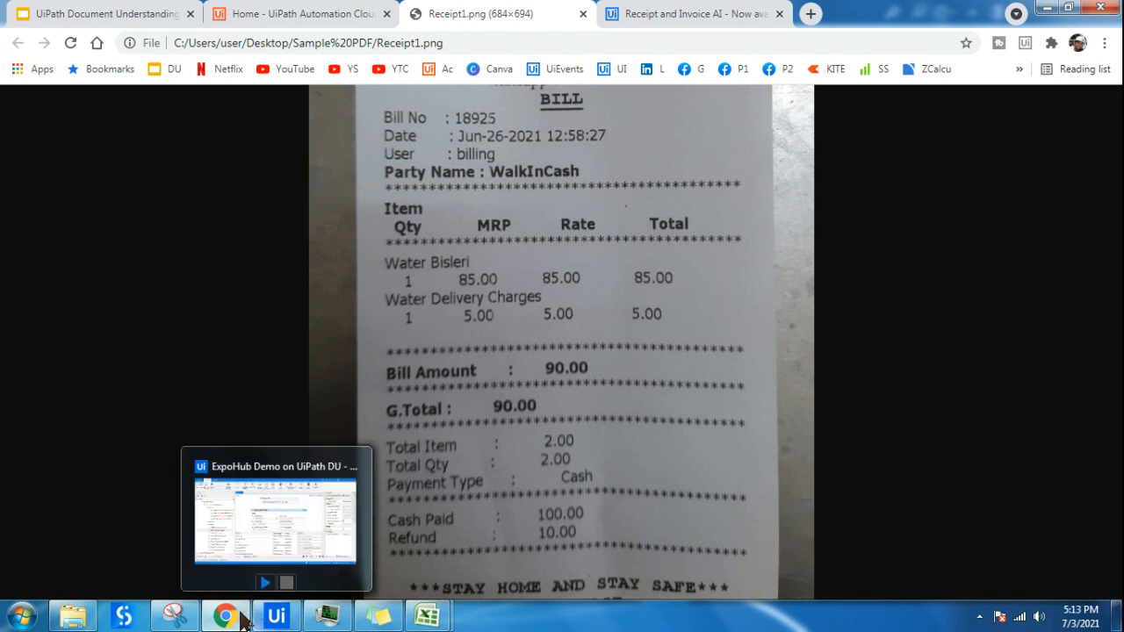
pyautogui.click(276, 616)
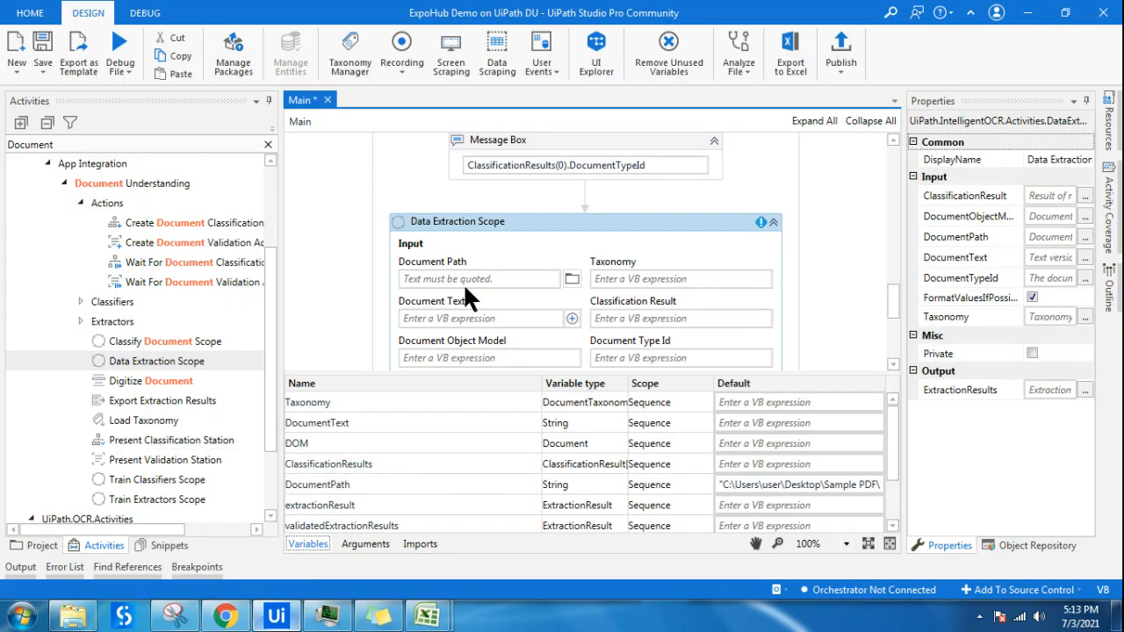
pyautogui.click(327, 544)
# Step: Set the Data Extraction Scope's Document Path to the DocumentPath variable and its Taxonomy to the Taxonomy variable
pyautogui.click(463, 275)
pyautogui.write('Doc')
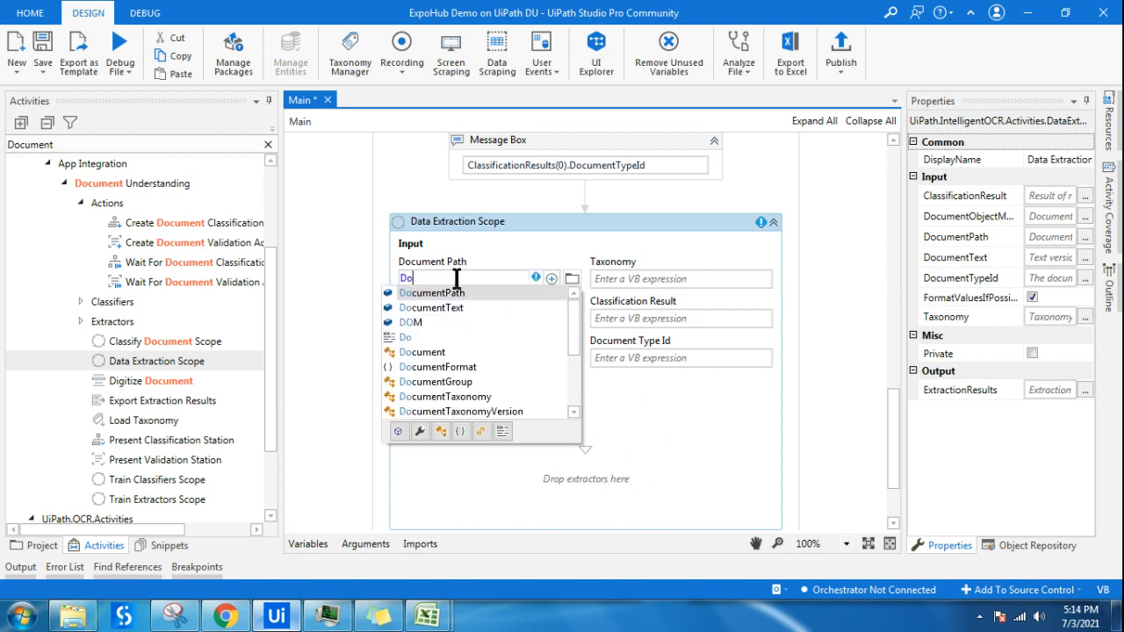
pyautogui.press('Tab')
pyautogui.click(649, 280)
pyautogui.write('Tax')
pyautogui.press('Tab')
# Step: Set the Data Extraction Scope's Document Text to DocumentText and its Document Object Model to DOM
pyautogui.click(481, 317)
pyautogui.write('D')
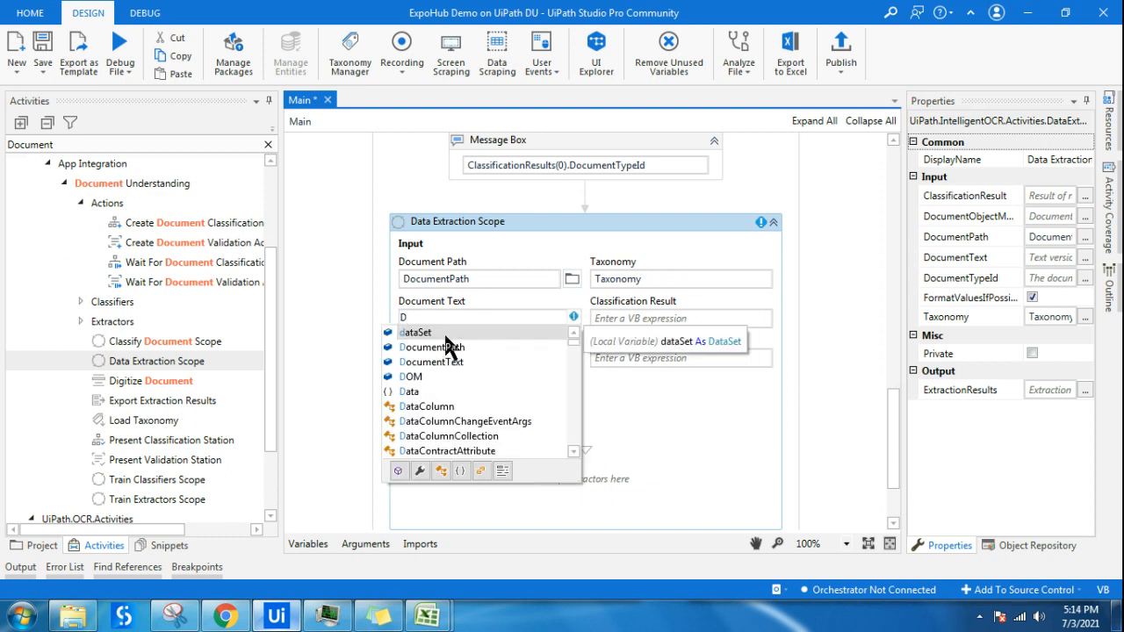
pyautogui.click(455, 360)
pyautogui.doubleClick(454, 361)
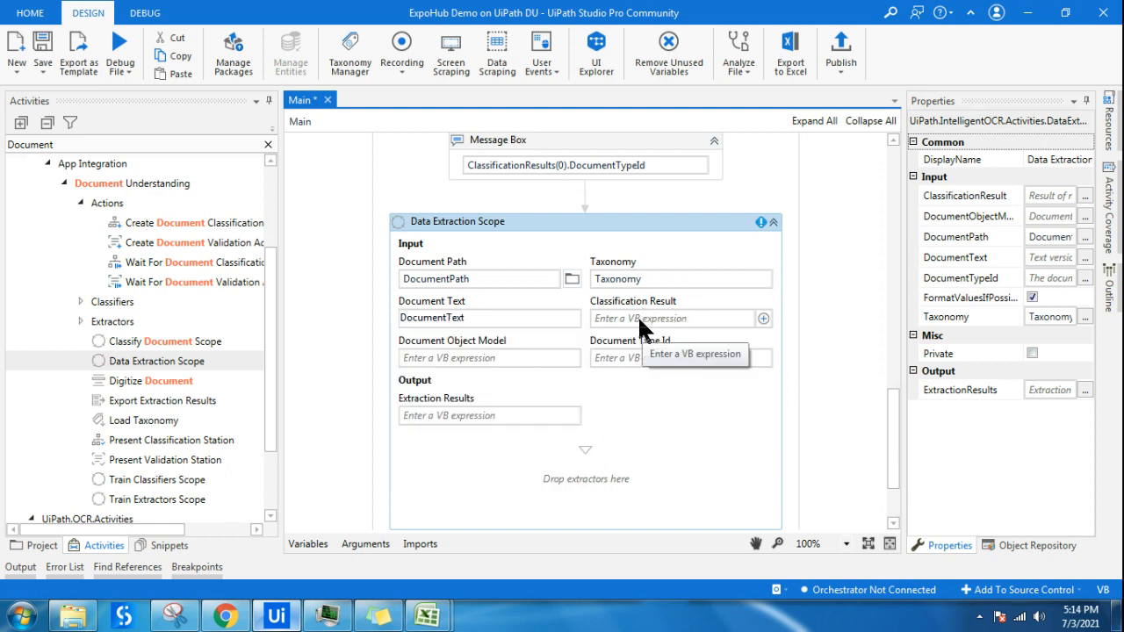
pyautogui.click(448, 358)
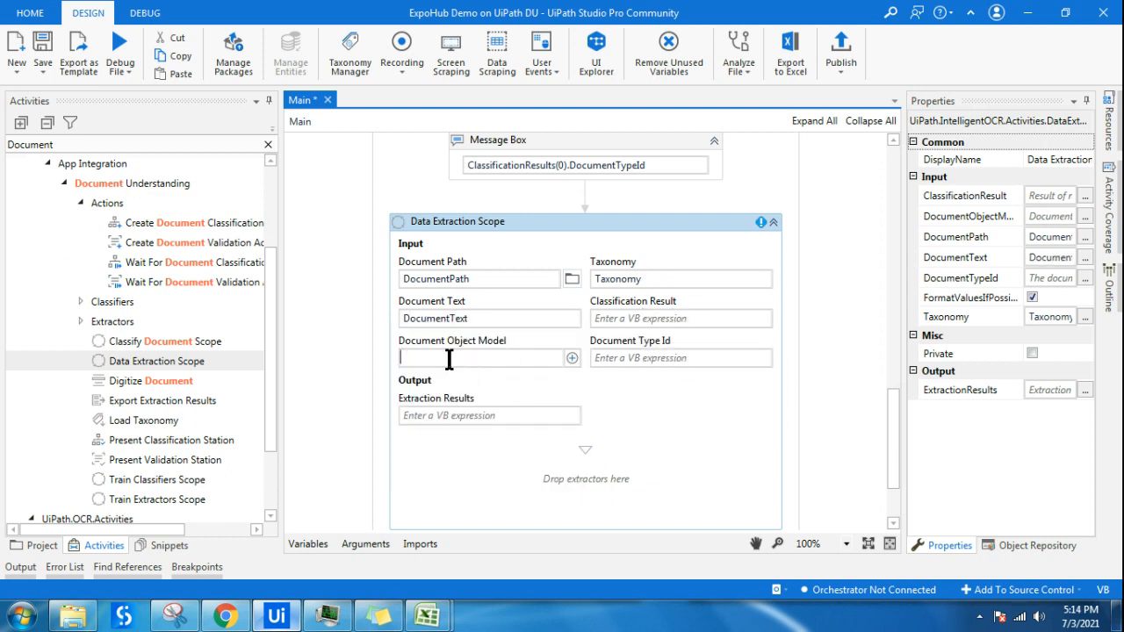
pyautogui.write('DO')
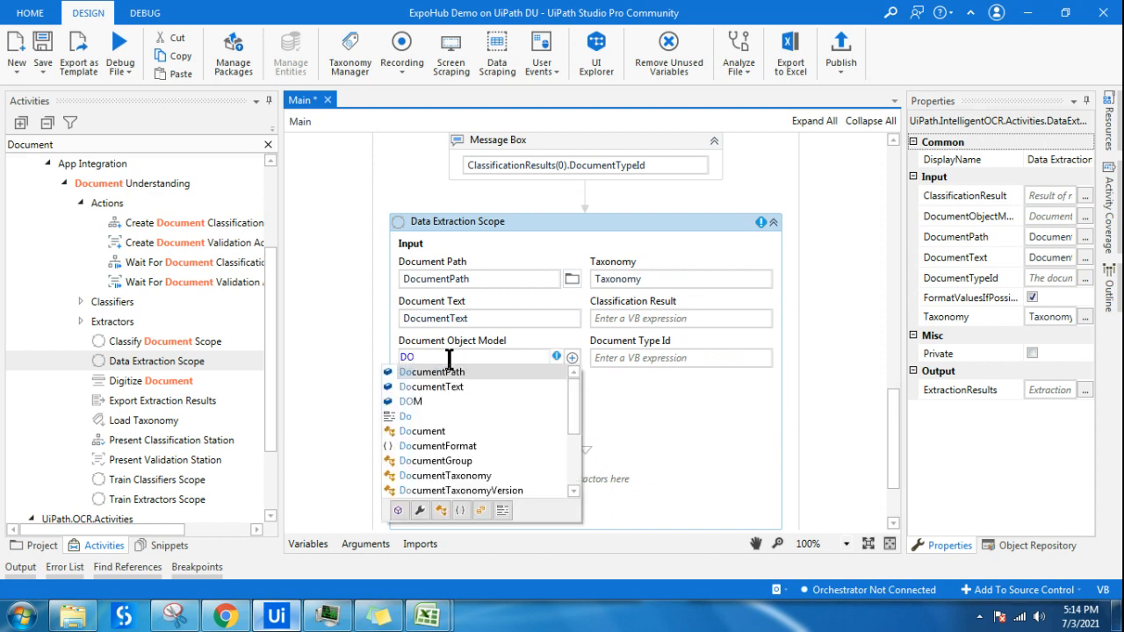
pyautogui.doubleClick(424, 399)
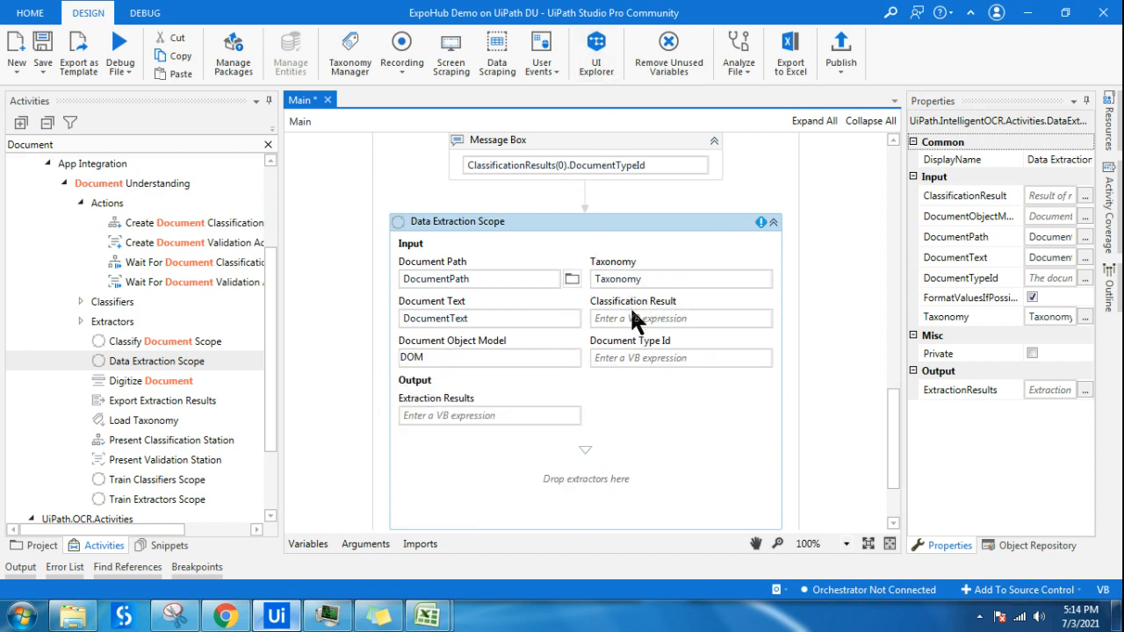
# Step: Set the Data Extraction Scope's Classification Result to ClassificationResults(0), using the output of the Classify Document Scope
pyautogui.scroll(6, 606, 281)
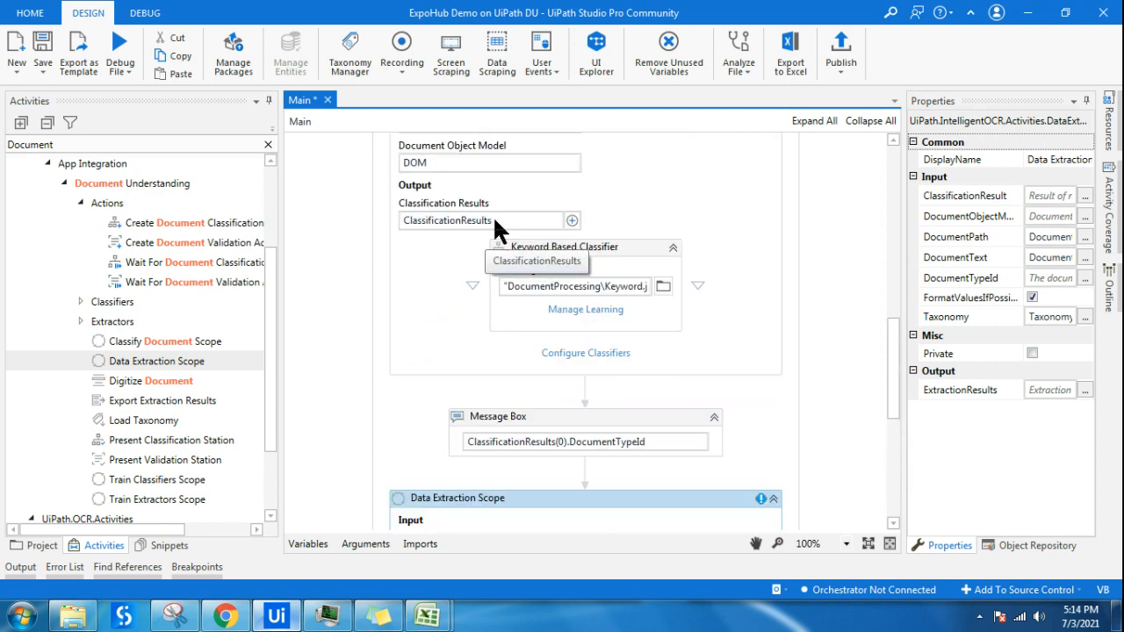
pyautogui.scroll(-1, 597, 422)
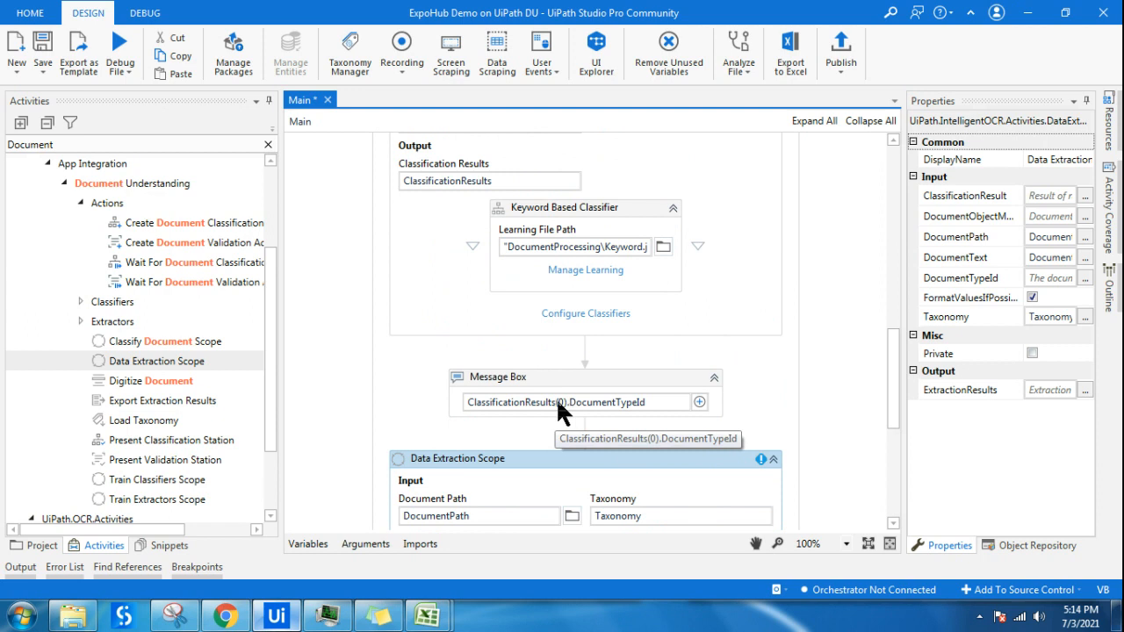
pyautogui.scroll(-1, 628, 443)
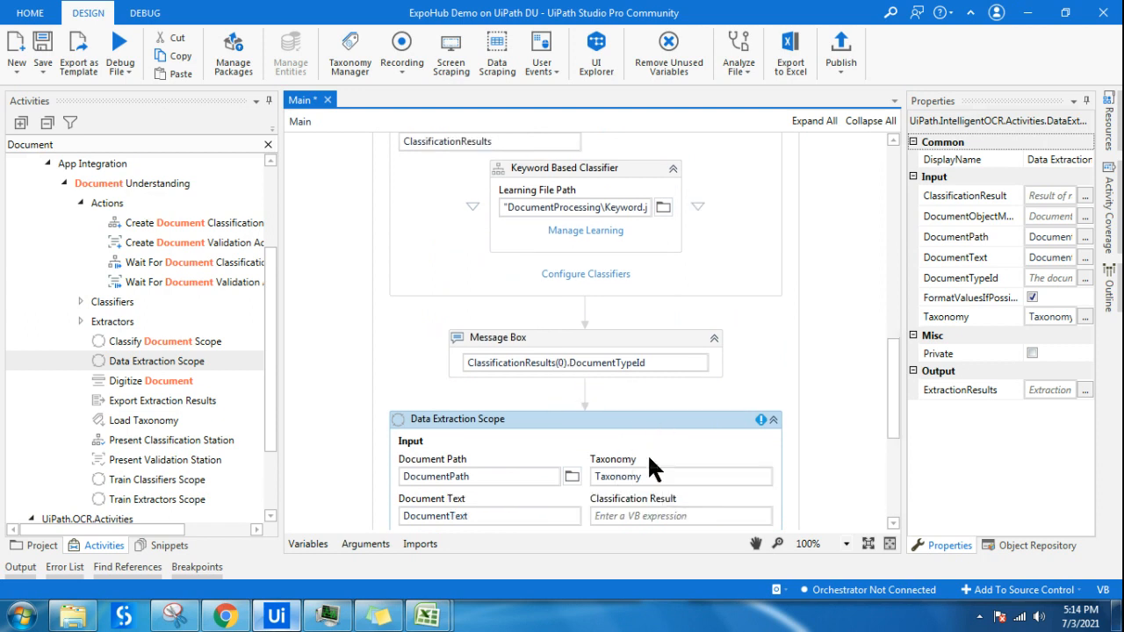
pyautogui.scroll(-2, 635, 480)
pyautogui.click(643, 433)
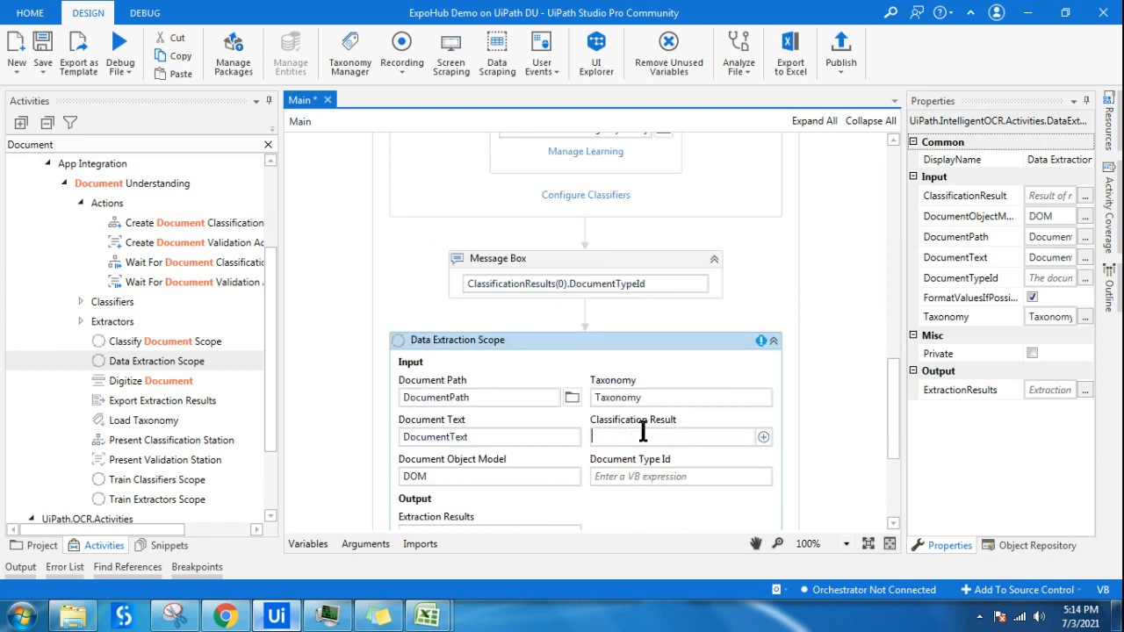
pyautogui.write('Ca')
pyautogui.press('BackSpace')
pyautogui.write('las')
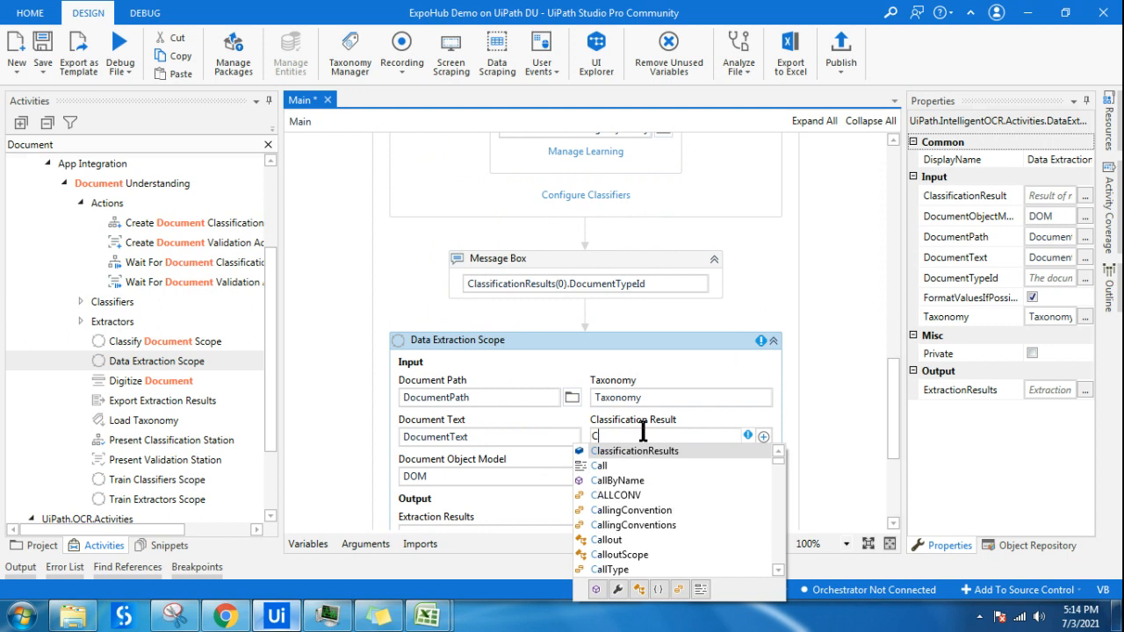
pyautogui.press('Tab')
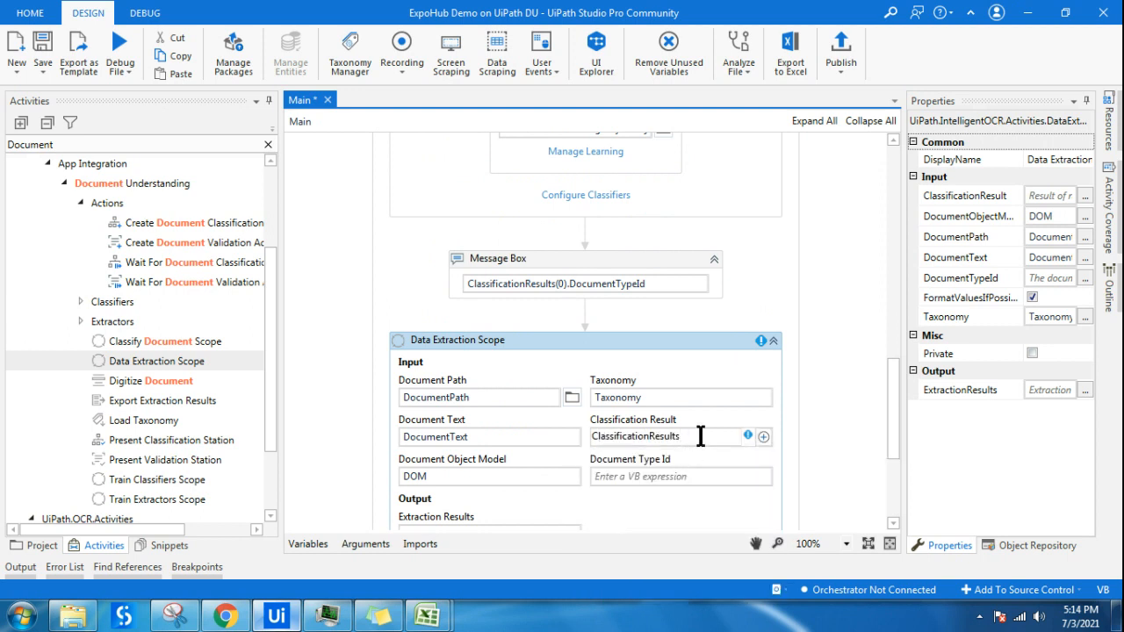
pyautogui.write('()')
pyautogui.write('0')
pyautogui.click(884, 412)
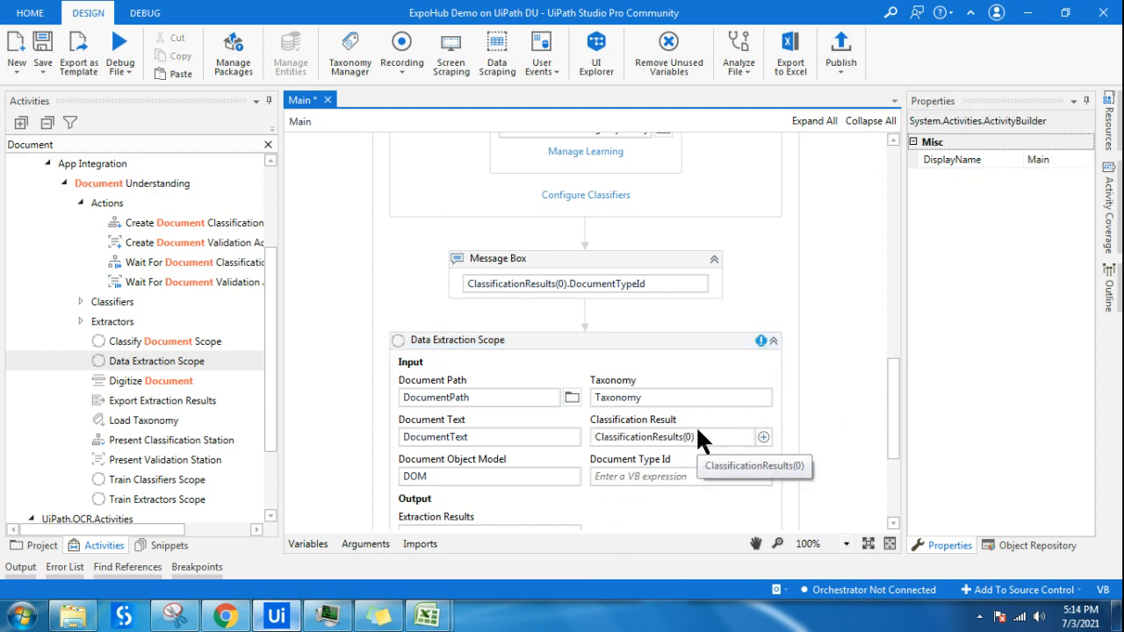
# Step: Set the Data Extraction Scope's Extraction Results output to the extractionResult variable
pyautogui.scroll(-2, 891, 407)
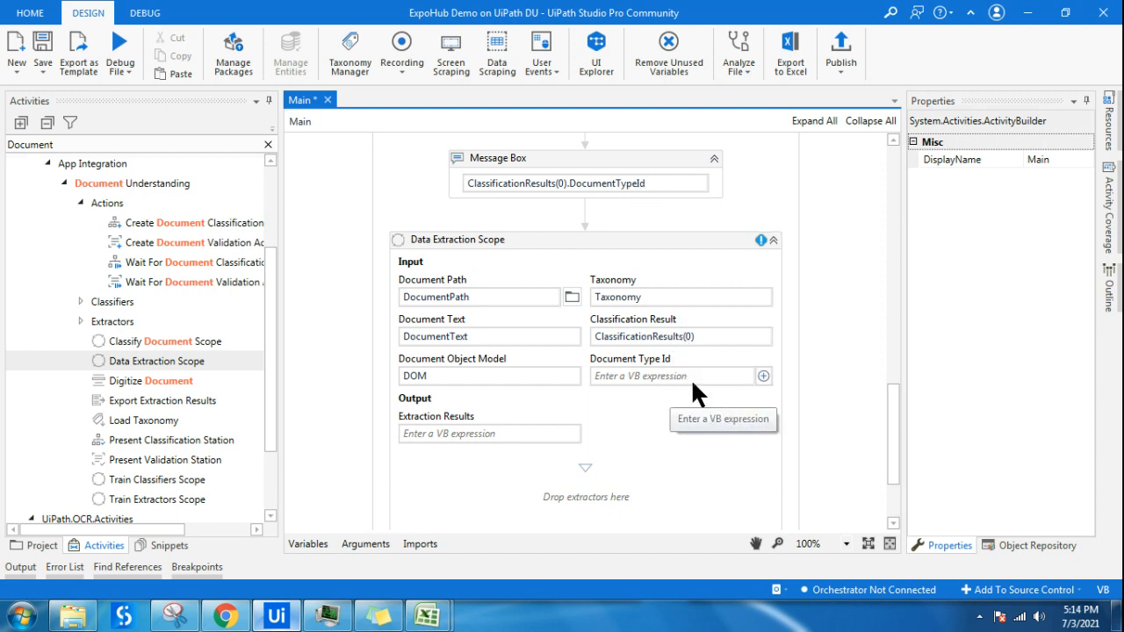
pyautogui.scroll(-2, 689, 409)
pyautogui.click(529, 301)
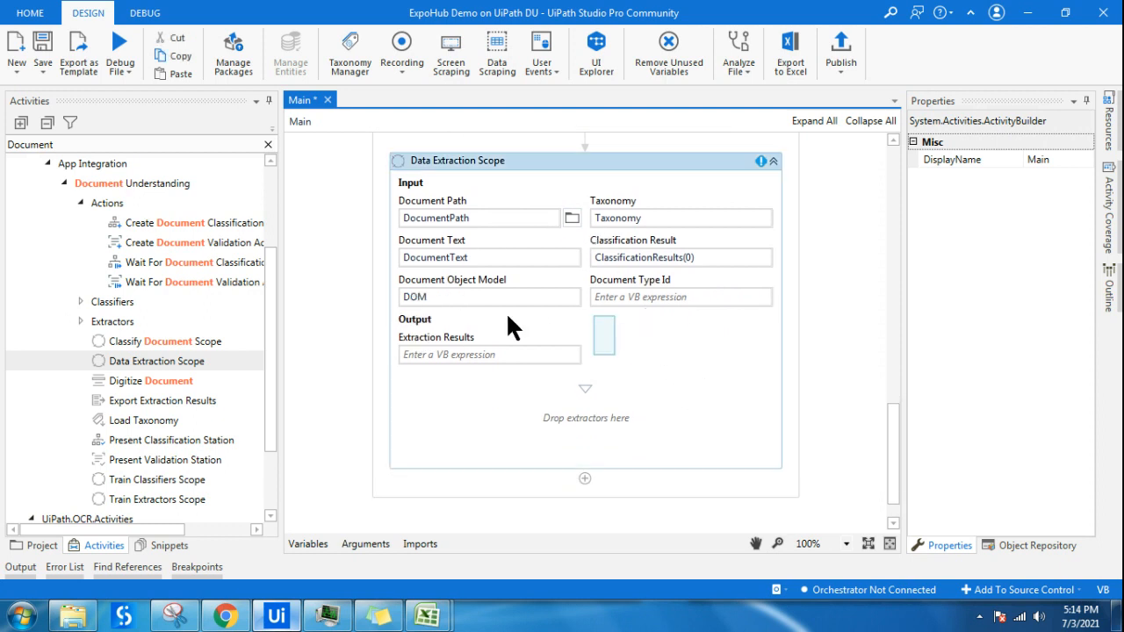
pyautogui.click(454, 355)
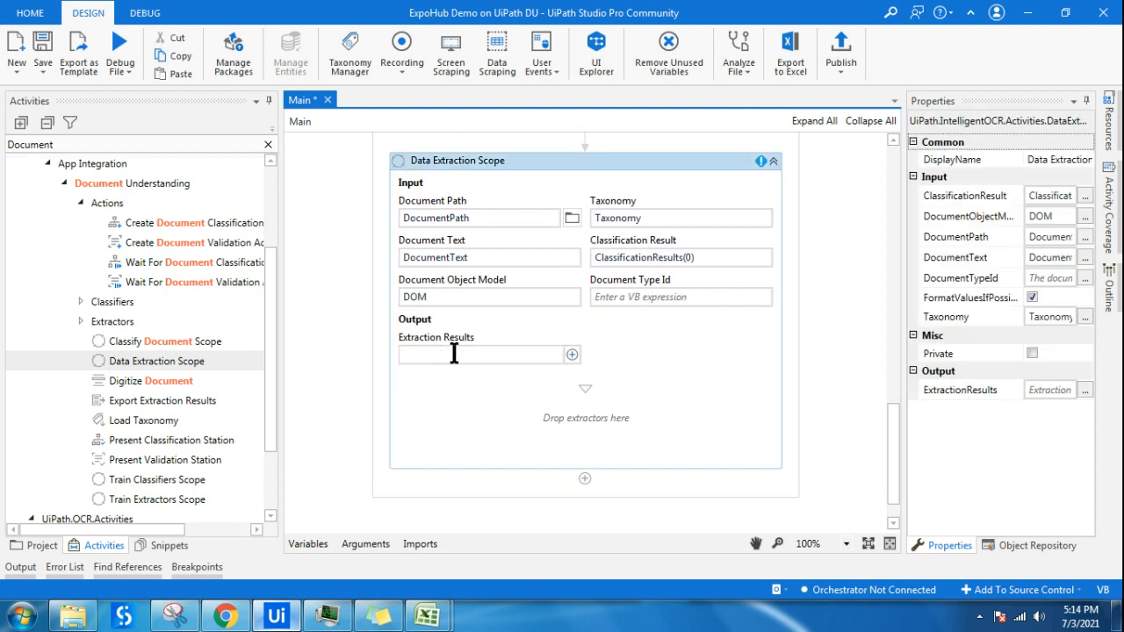
pyautogui.write('ex')
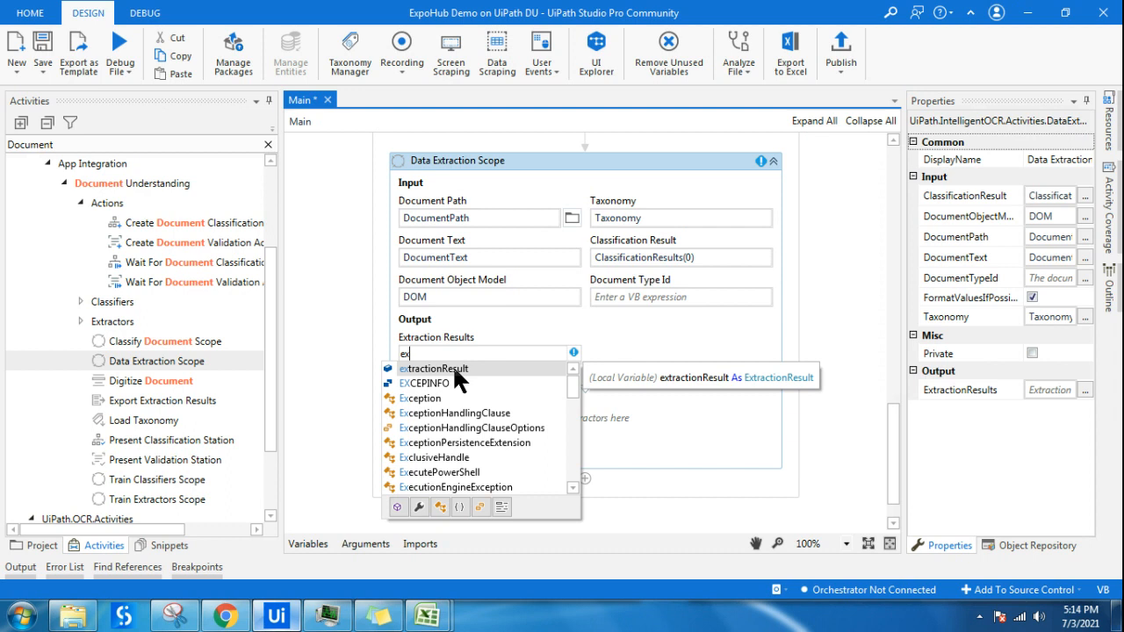
pyautogui.doubleClick(451, 364)
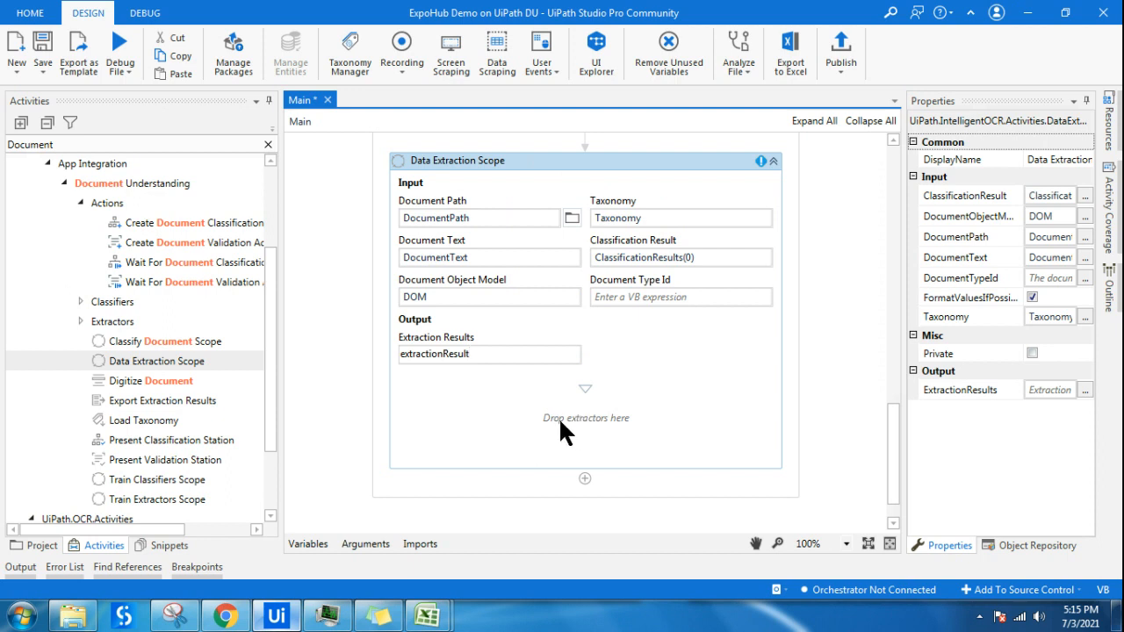
# Step: Search the activities for "Extractor"
pyautogui.click(89, 145)
pyautogui.write('E')
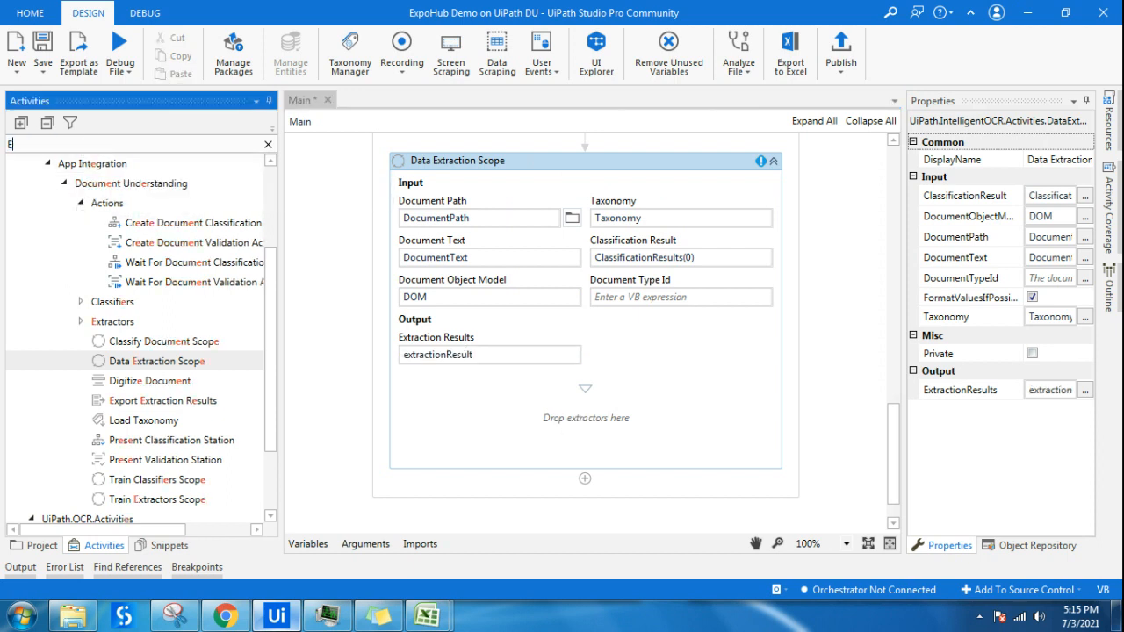
pyautogui.write('xtract')
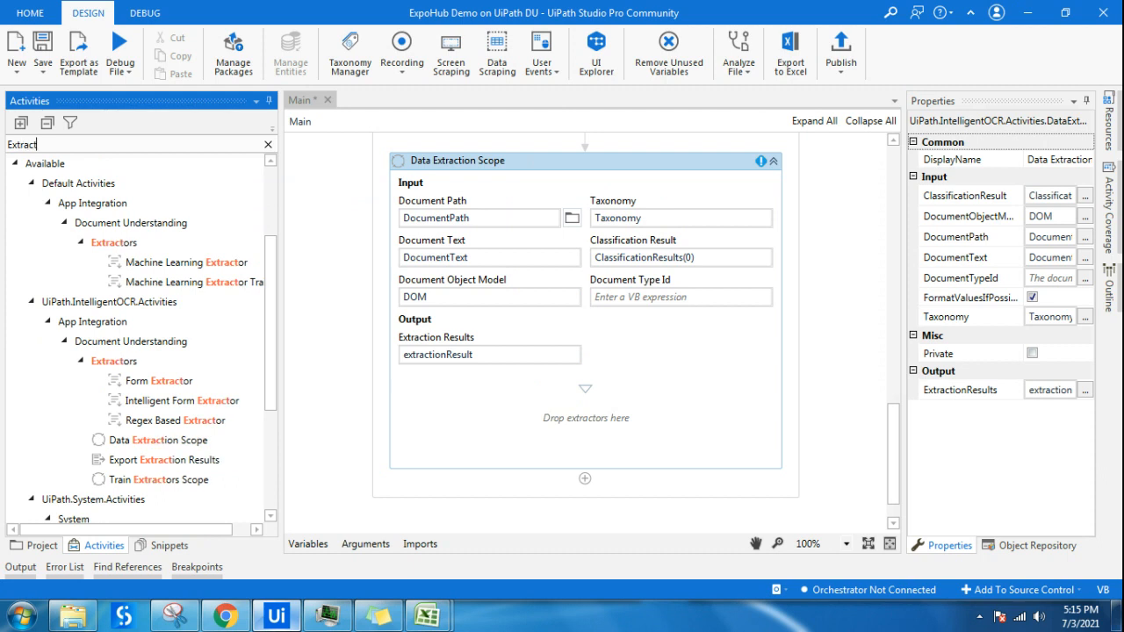
pyautogui.write('or')
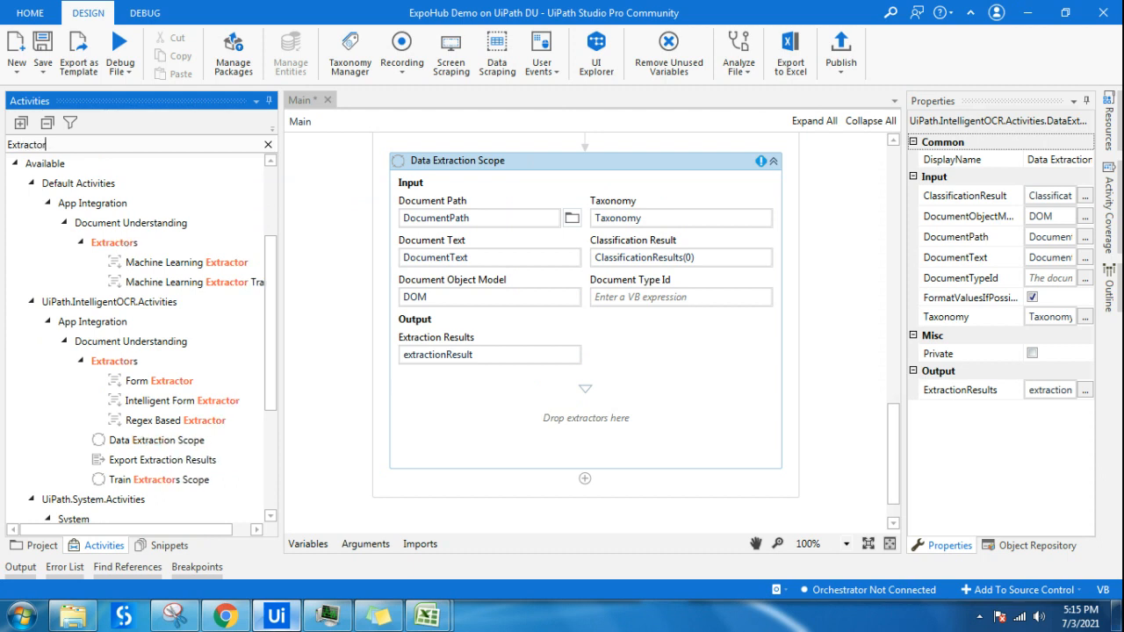
# Step: Add a Regex Based Extractor to the Data Extraction Scope and open its expression configuration
pyautogui.moveTo(197, 435); pyautogui.dragTo(575, 420)
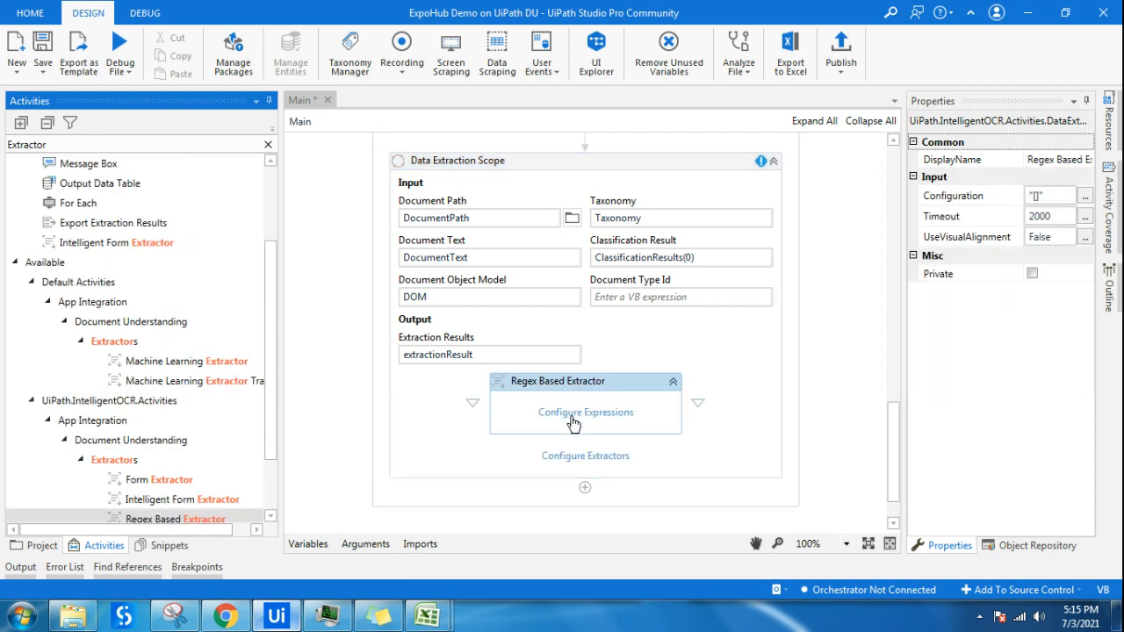
pyautogui.click(587, 417)
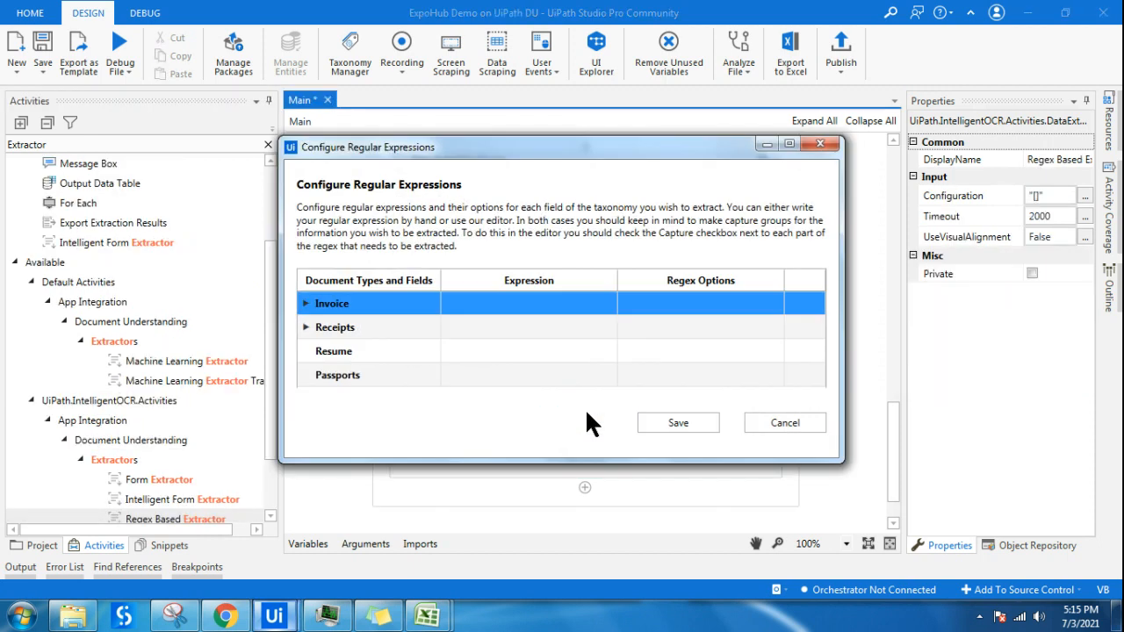
# Step: Examine the fields of the Invoice and Receipts document types in the enlarged regular expression configuration
pyautogui.click(334, 327)
pyautogui.click(305, 326)
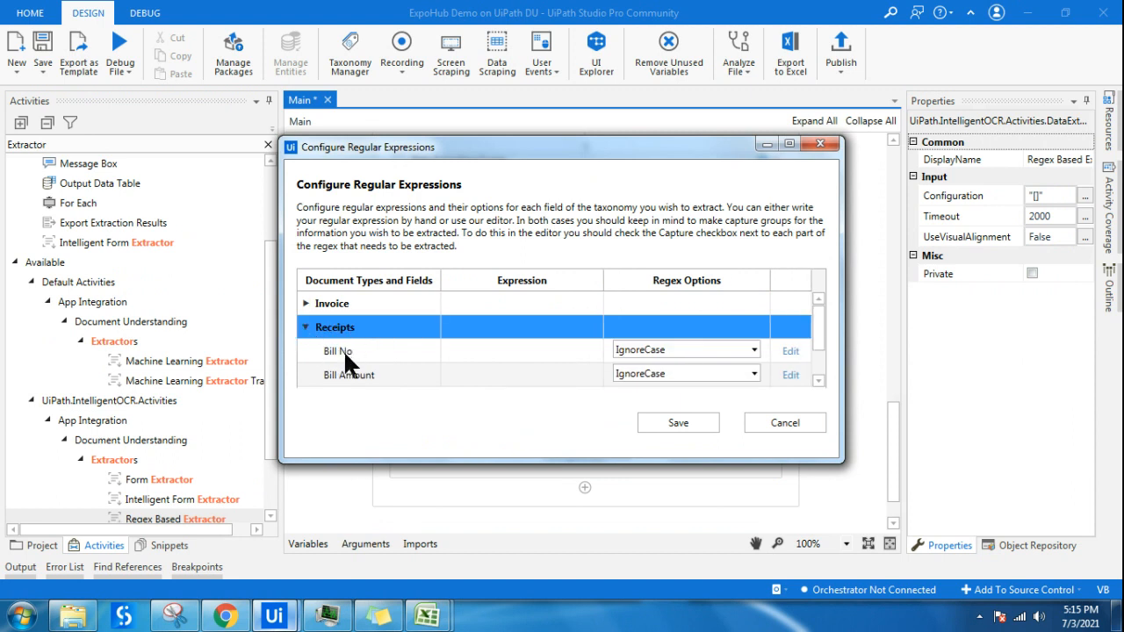
pyautogui.scroll(-1, 358, 344)
pyautogui.scroll(1, 352, 335)
pyautogui.click(306, 303)
pyautogui.click(306, 304)
pyautogui.click(306, 304)
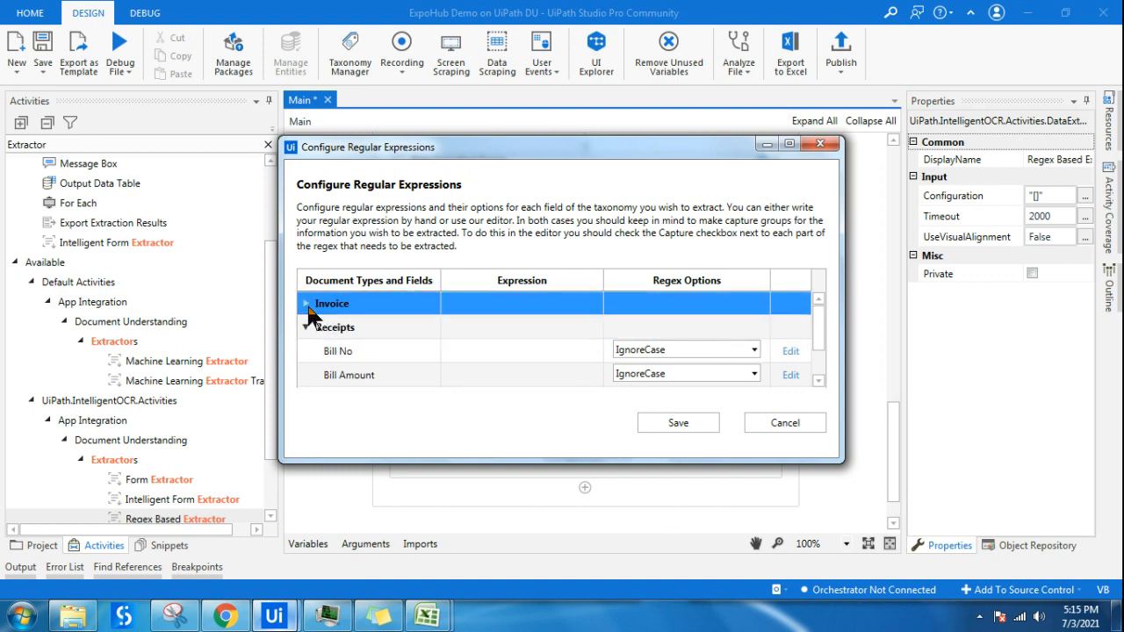
pyautogui.click(306, 304)
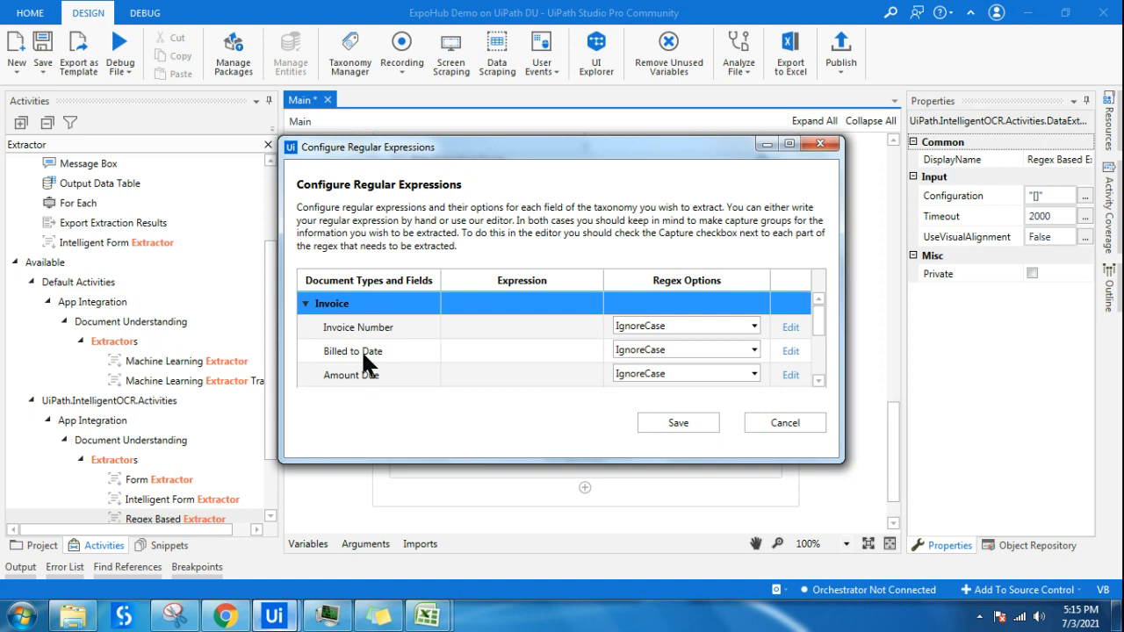
pyautogui.scroll(-1, 361, 350)
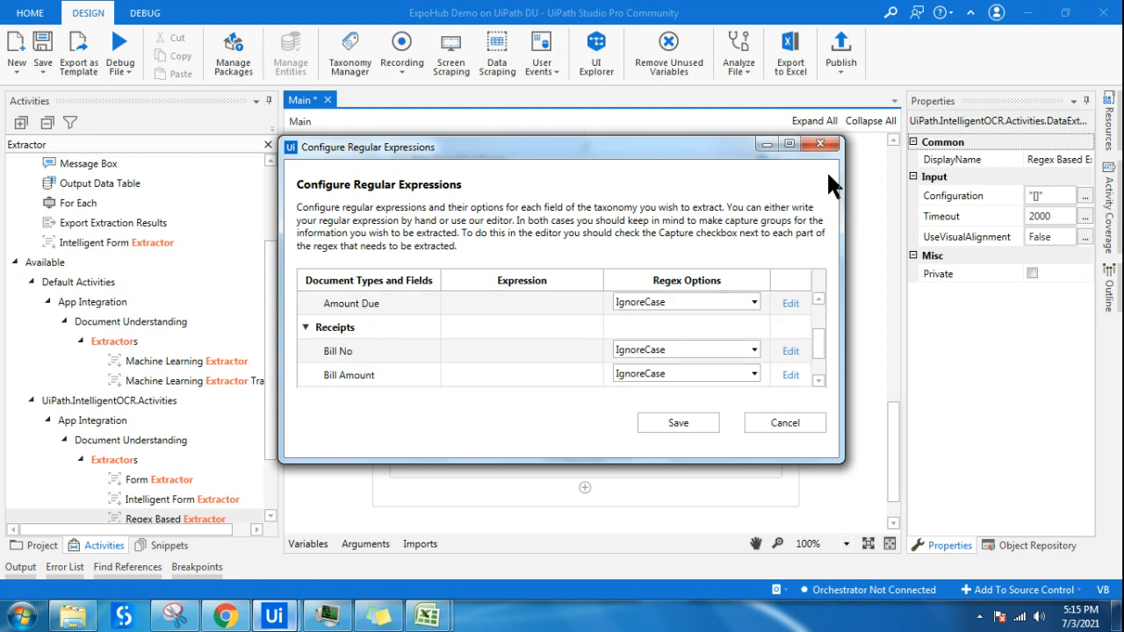
pyautogui.click(789, 143)
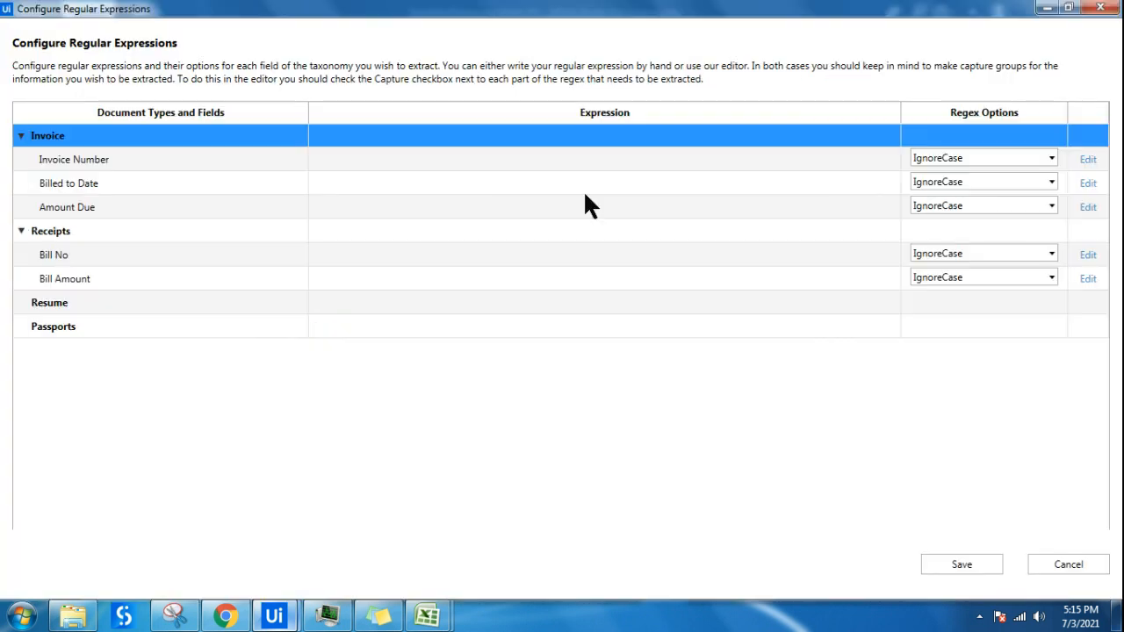
pyautogui.click(76, 262)
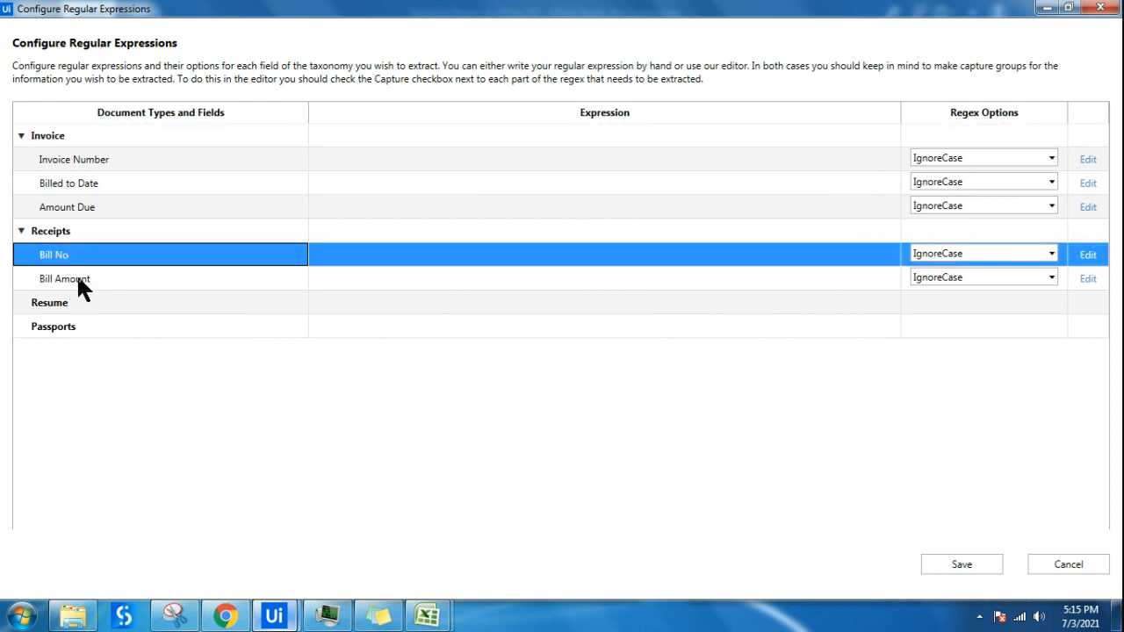
# Step: Try the Advanced expression type for the Receipts Bill No field in the RegEx Builder, discarding the configuration
pyautogui.click(1088, 257)
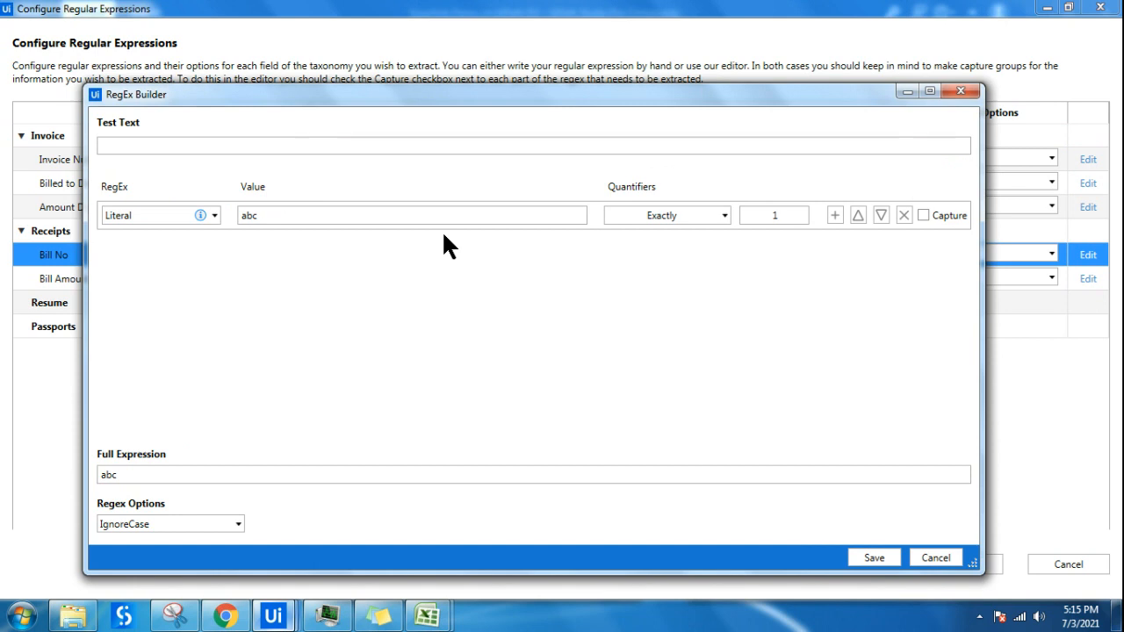
pyautogui.click(214, 215)
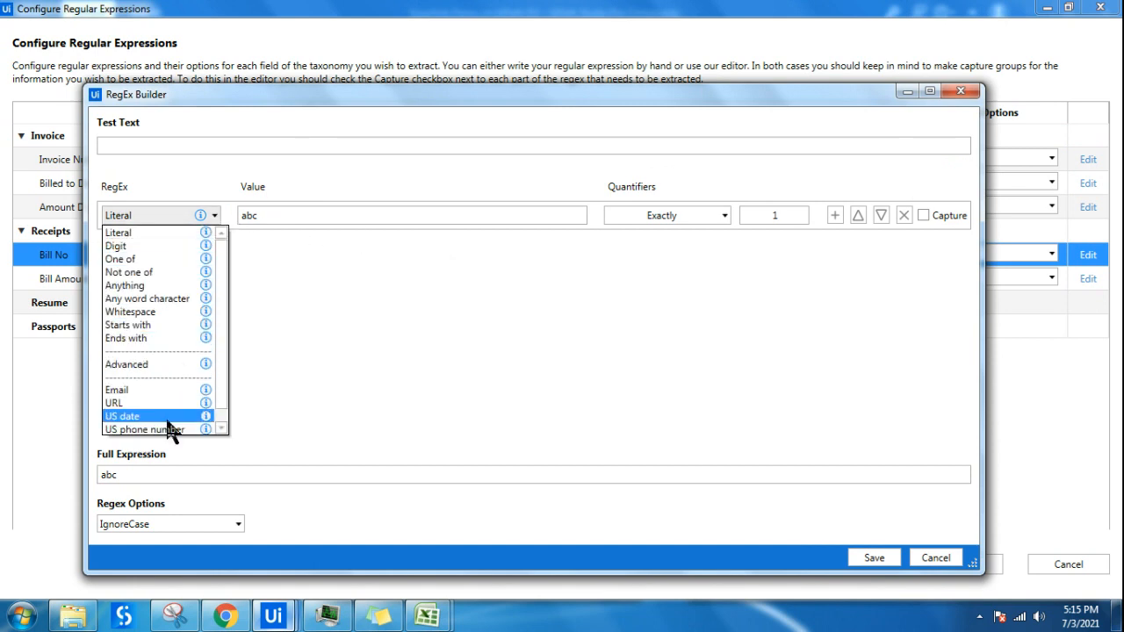
pyautogui.click(163, 362)
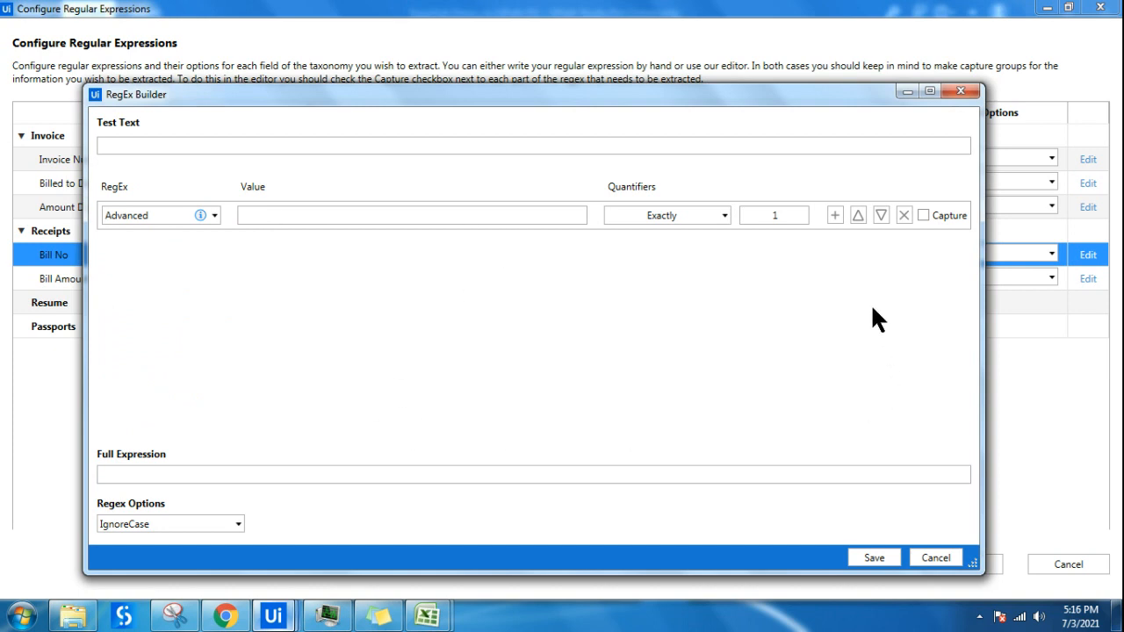
pyautogui.click(961, 92)
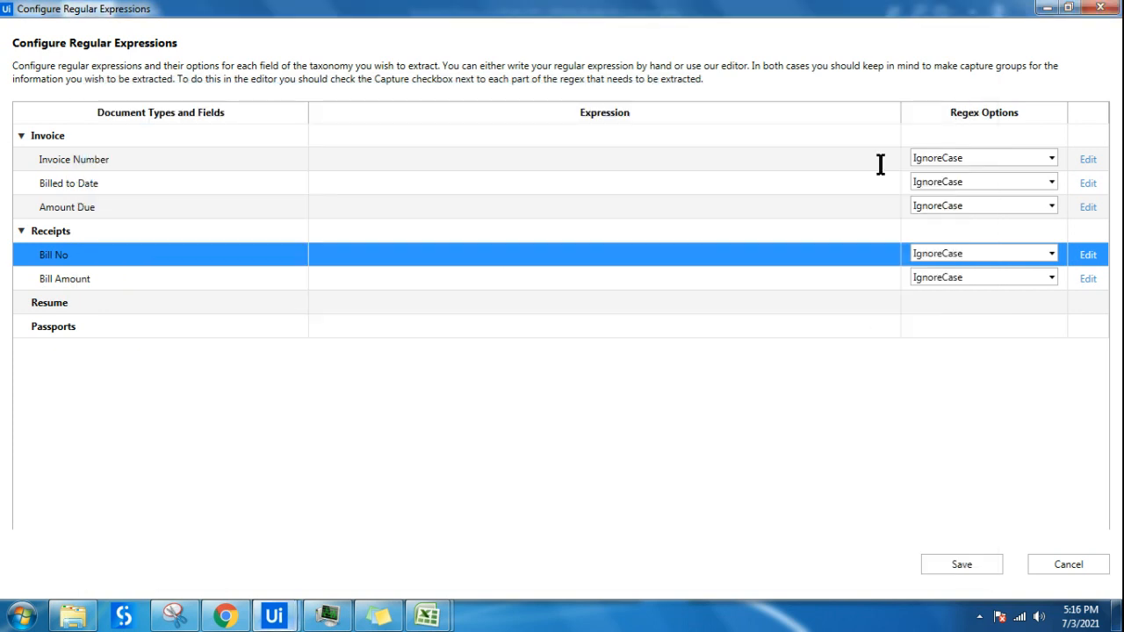
pyautogui.click(1100, 9)
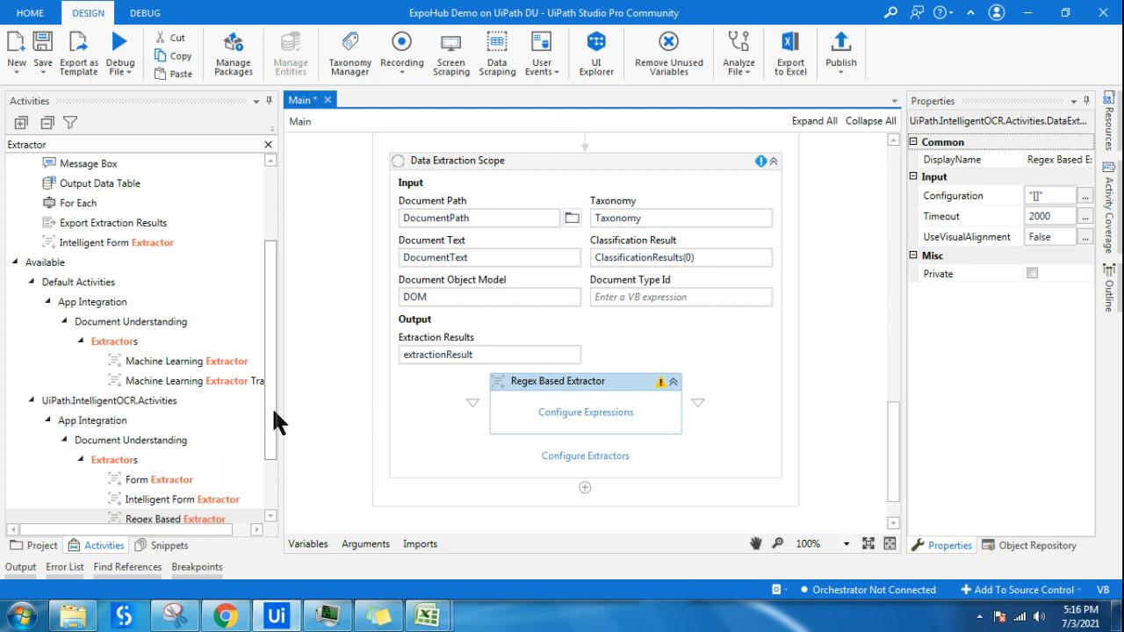
# Step: Delete the Regex Based Extractor from the Data Extraction Scope
pyautogui.scroll(-2, 273, 409)
pyautogui.moveTo(180, 441); pyautogui.dragTo(579, 420)
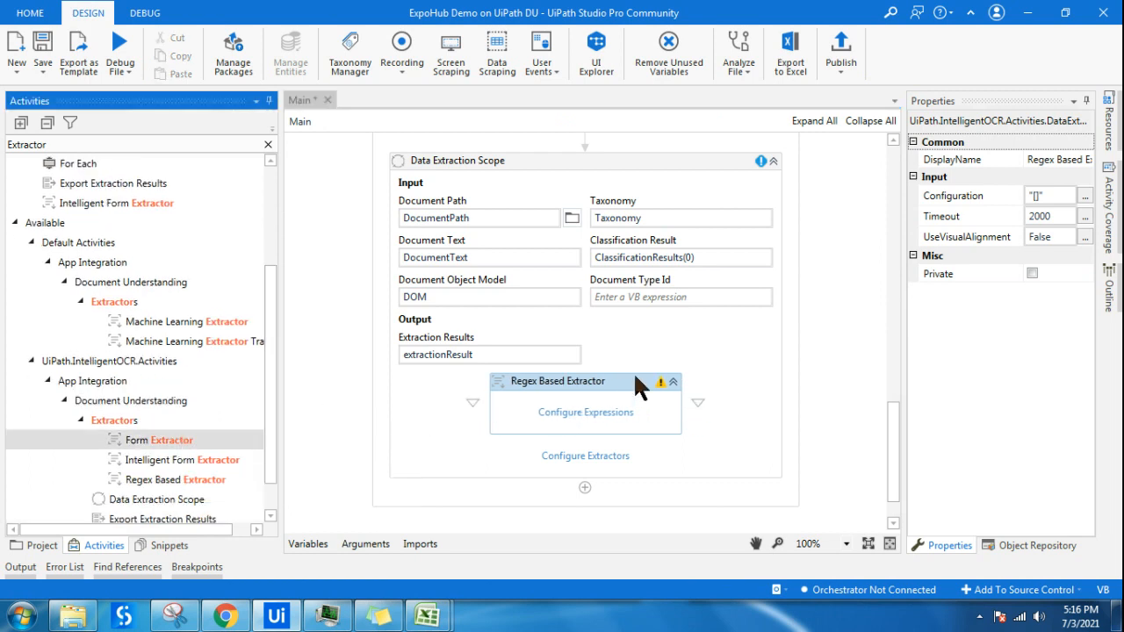
pyautogui.press('Delete')
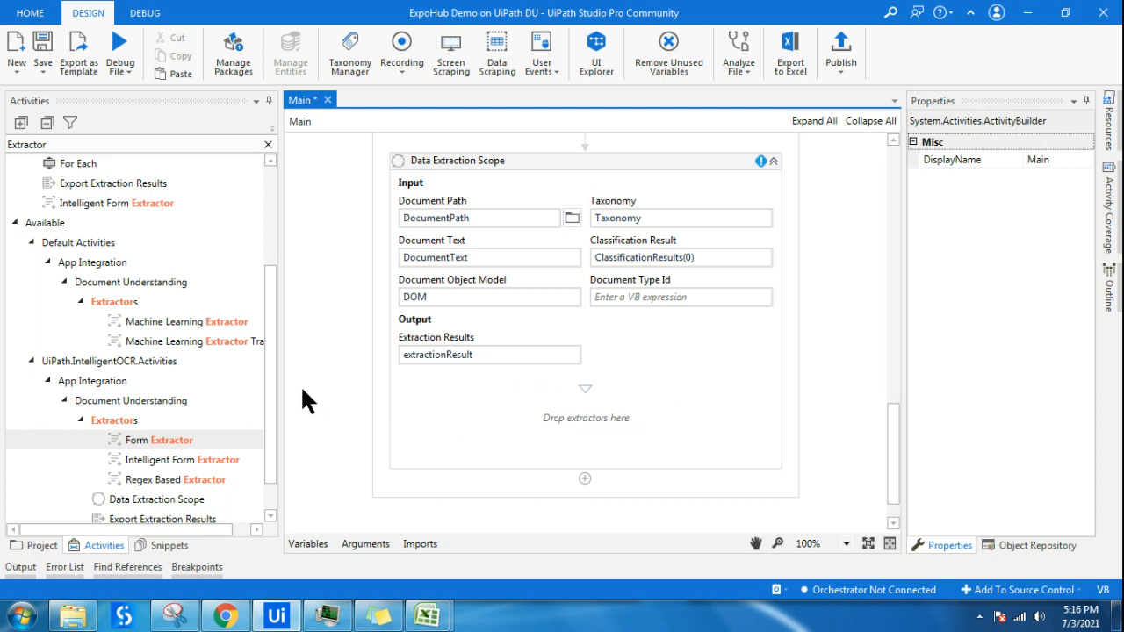
# Step: Add a Form Extractor to the Data Extraction Scope
pyautogui.moveTo(280, 387); pyautogui.dragTo(277, 387)
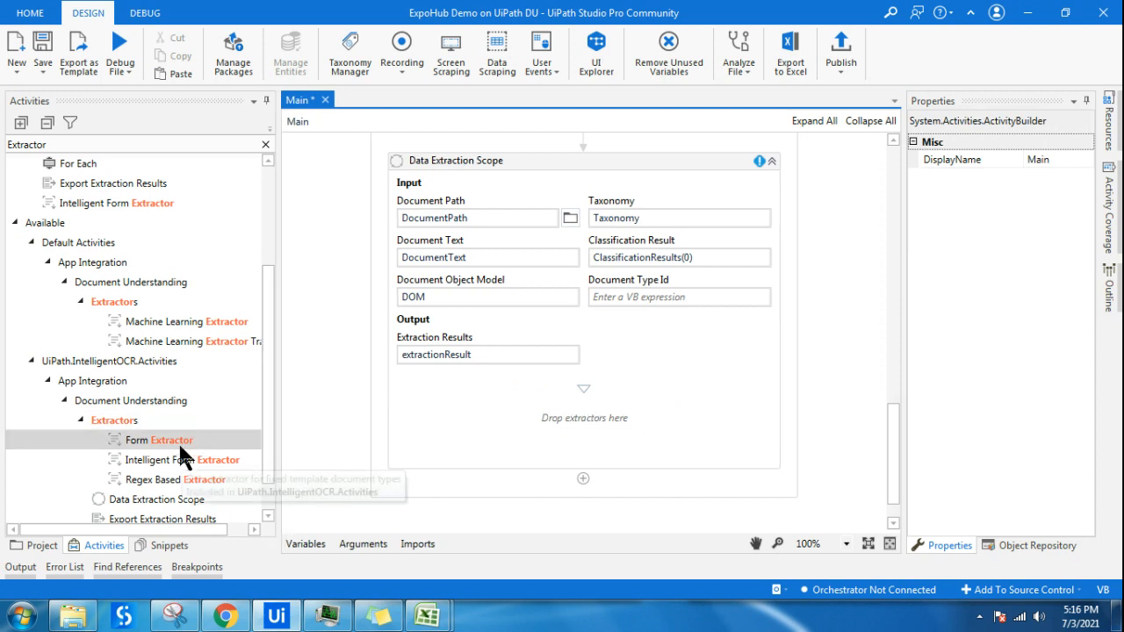
pyautogui.moveTo(179, 442); pyautogui.dragTo(582, 395)
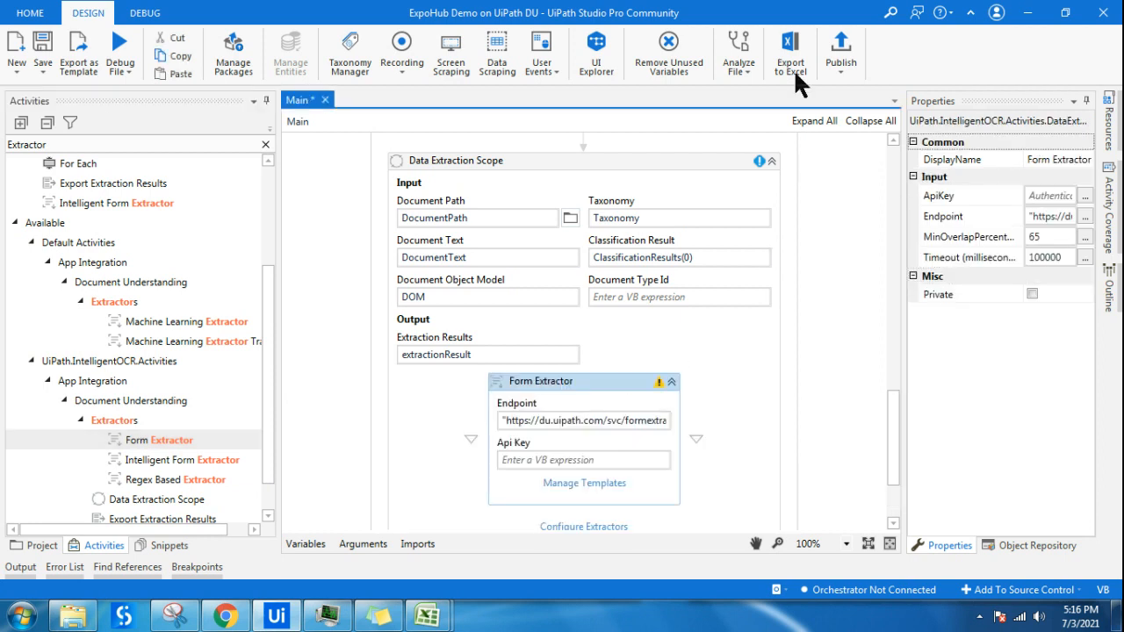
pyautogui.moveTo(887, 406); pyautogui.dragTo(883, 421)
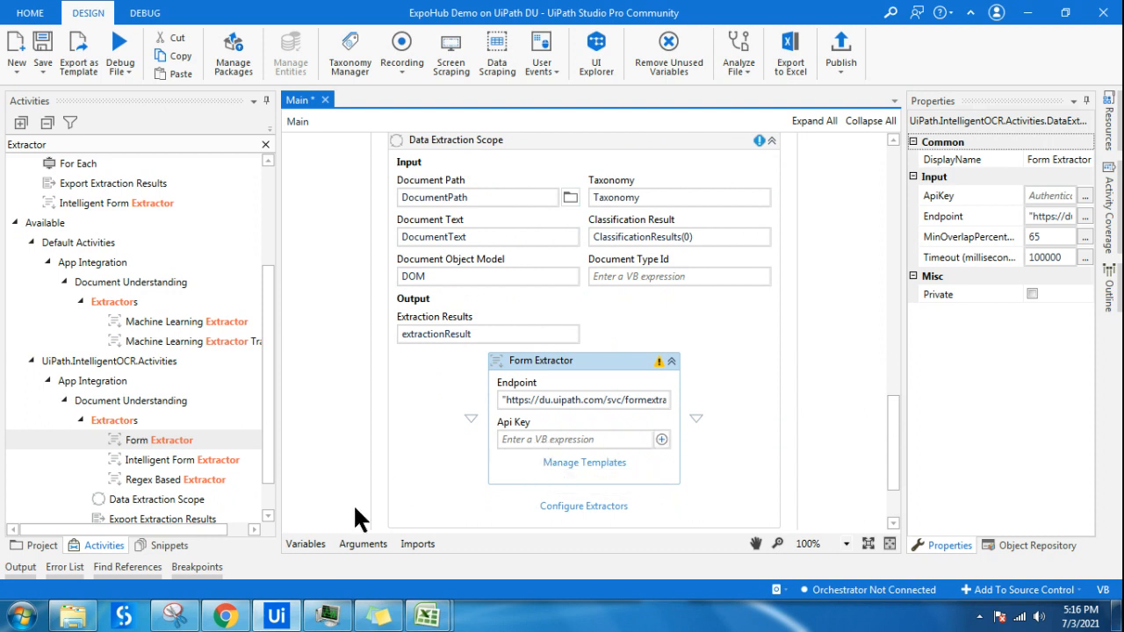
# Step: Switch to UiPath Automation Cloud in Chrome and copy the Document Understanding API key from the Robots & Services licenses
pyautogui.click(225, 614)
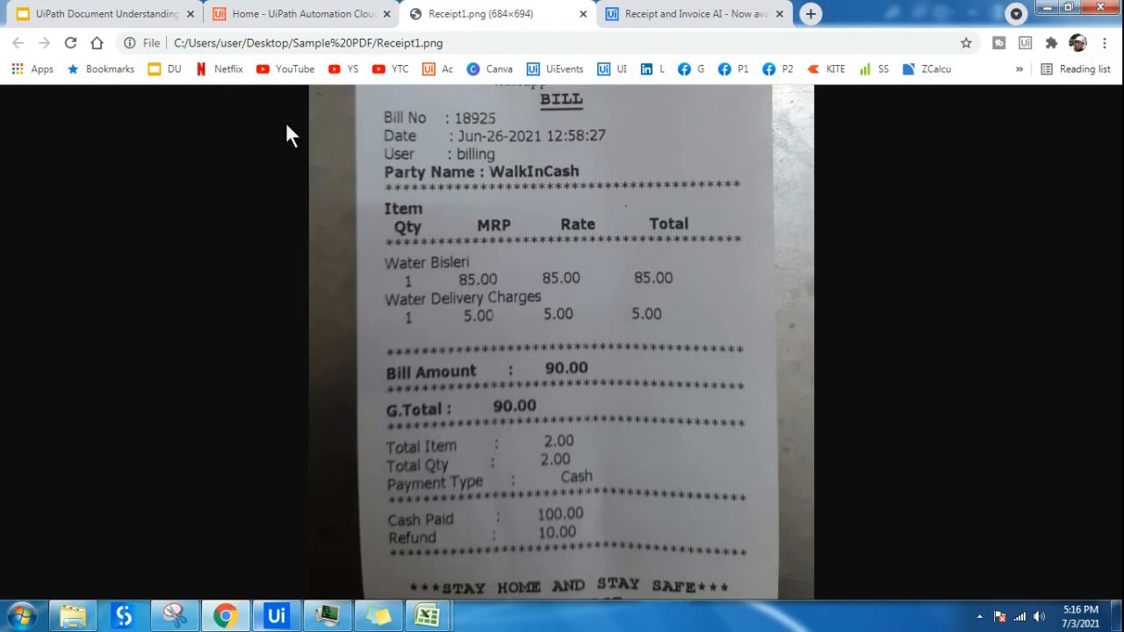
pyautogui.click(297, 15)
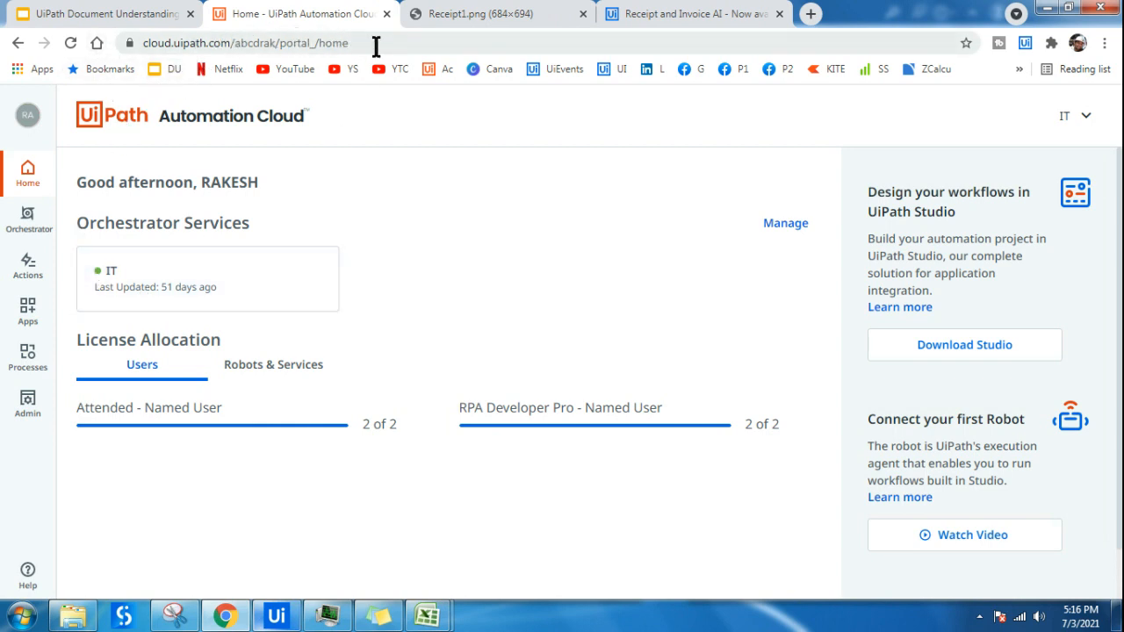
pyautogui.click(25, 406)
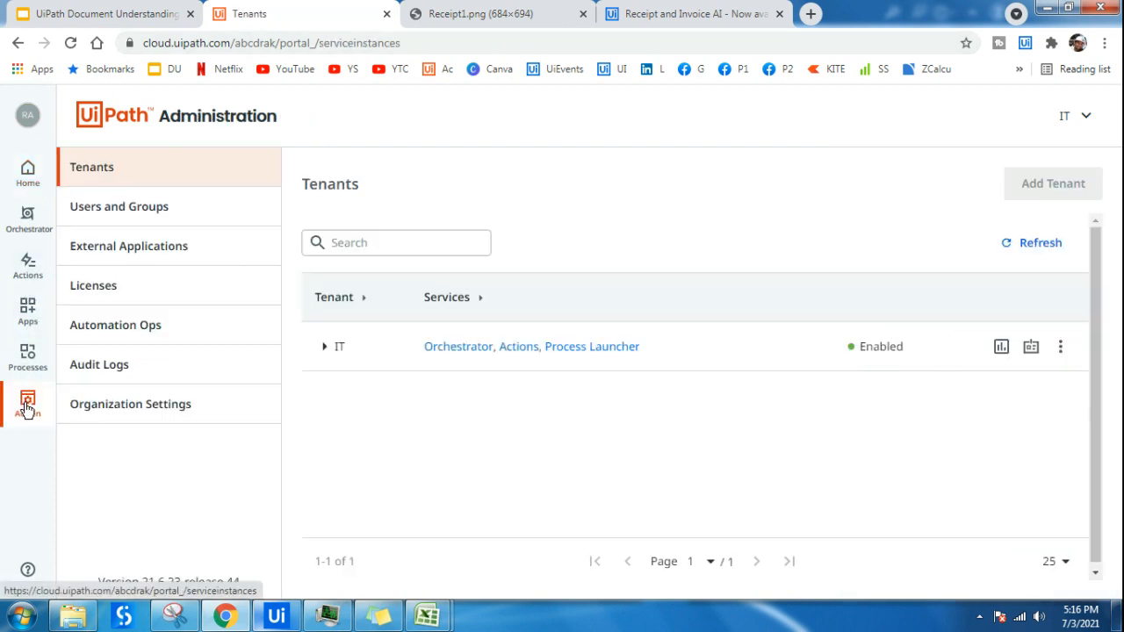
pyautogui.click(101, 290)
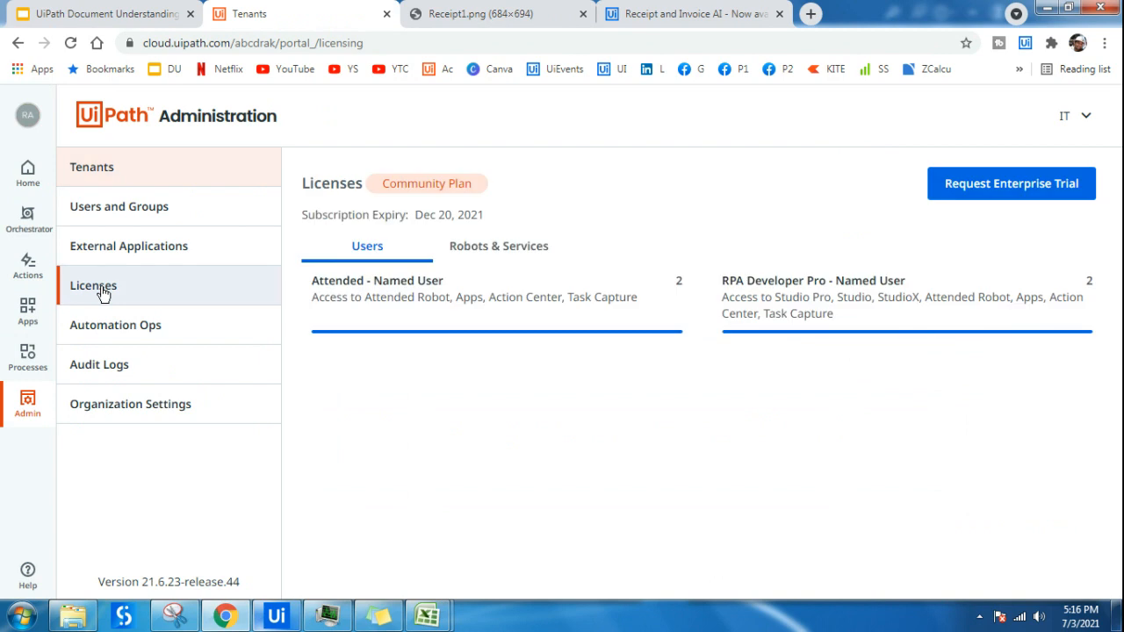
pyautogui.click(501, 252)
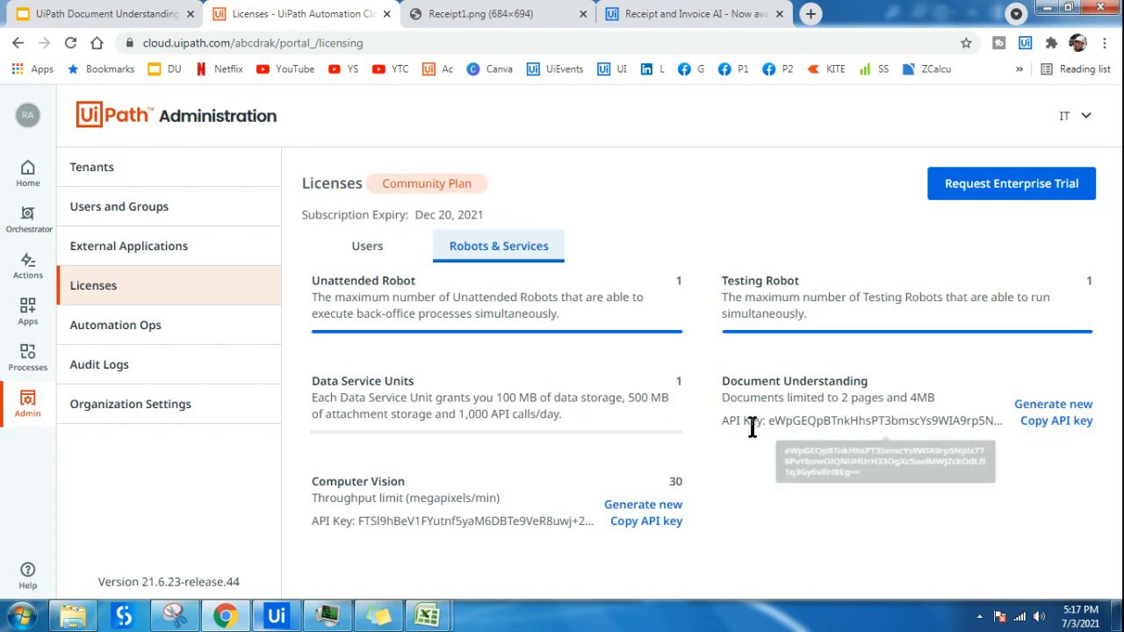
pyautogui.click(1046, 425)
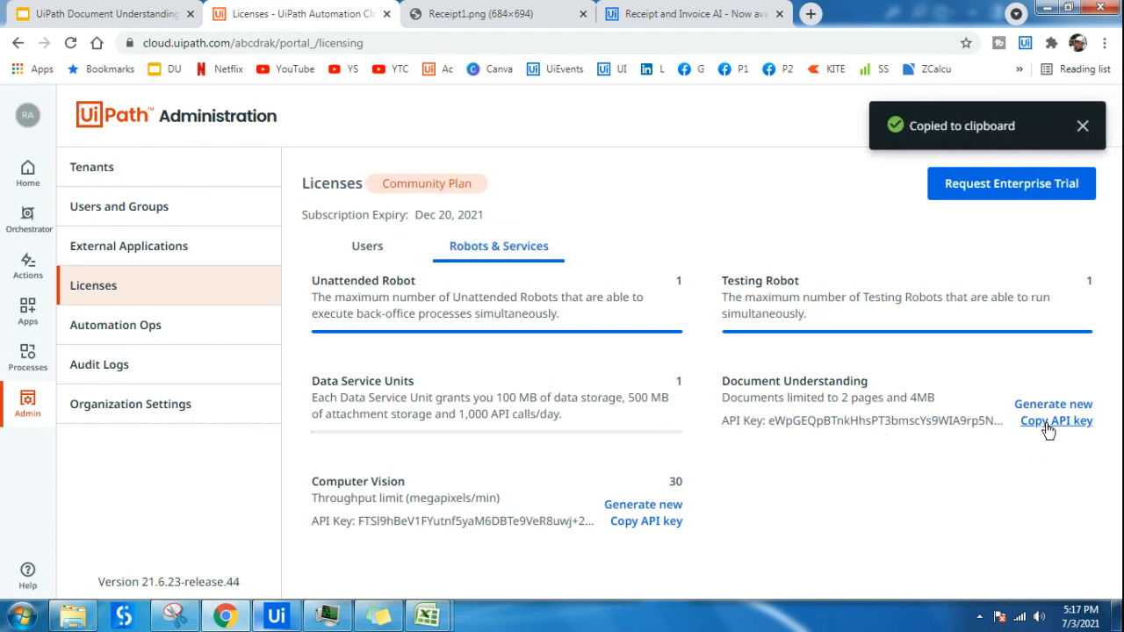
# Step: Switch back to UiPath Studio and paste the API key, enclosed in quotation marks, into the Form Extractor's Api Key field
pyautogui.click(281, 616)
pyautogui.click(533, 438)
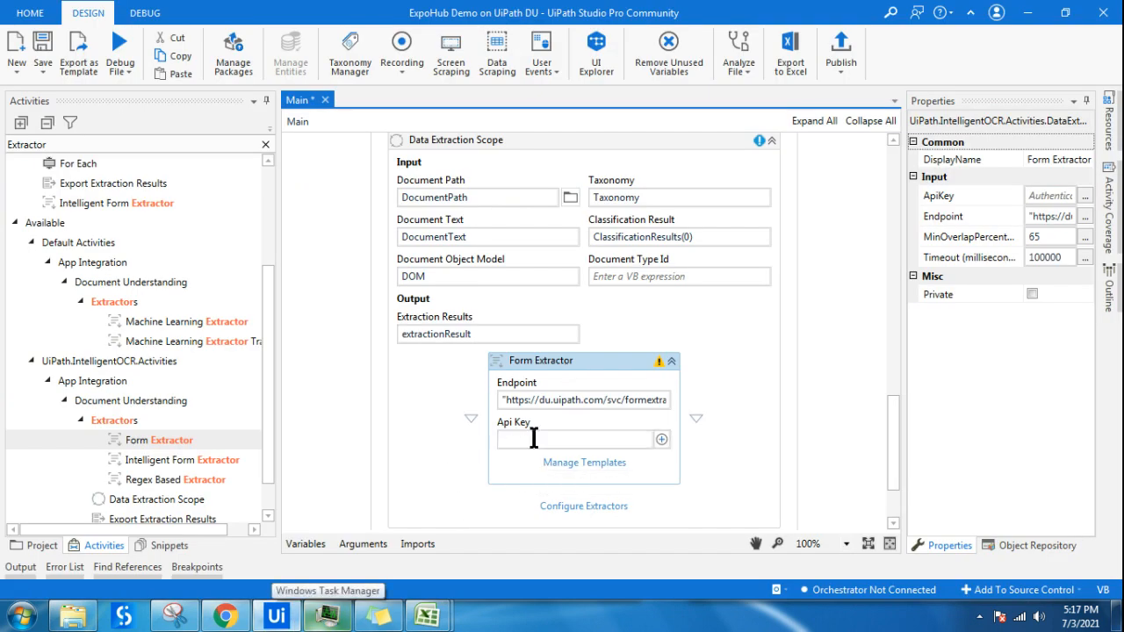
pyautogui.hotkey('ctrl', 'v')
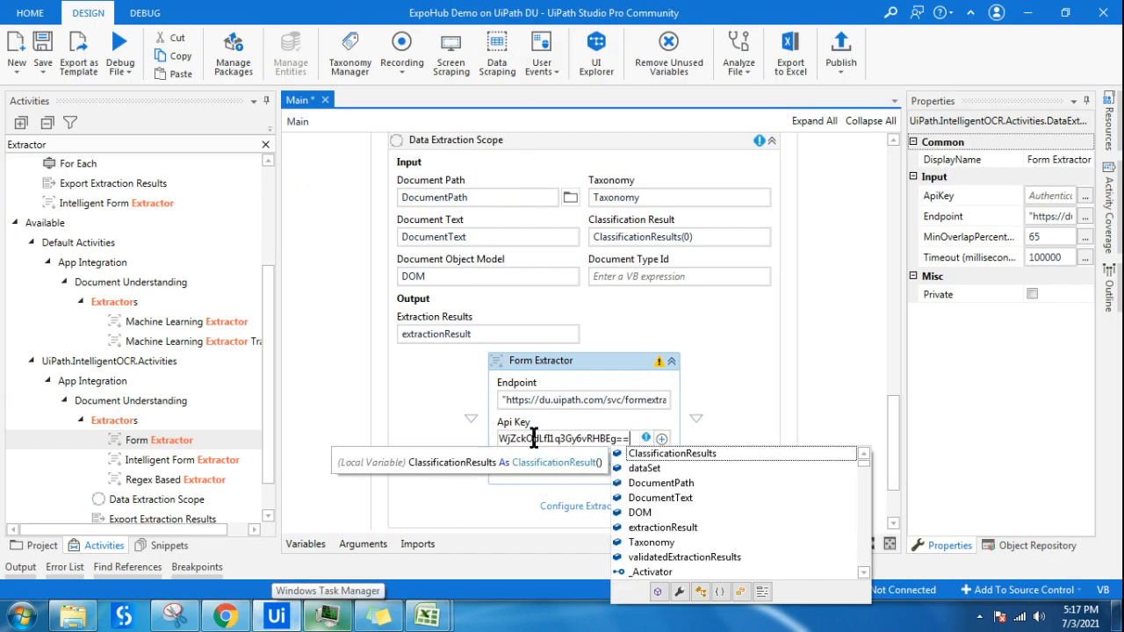
pyautogui.hotkey('ctrl', 'a')
pyautogui.write('"')
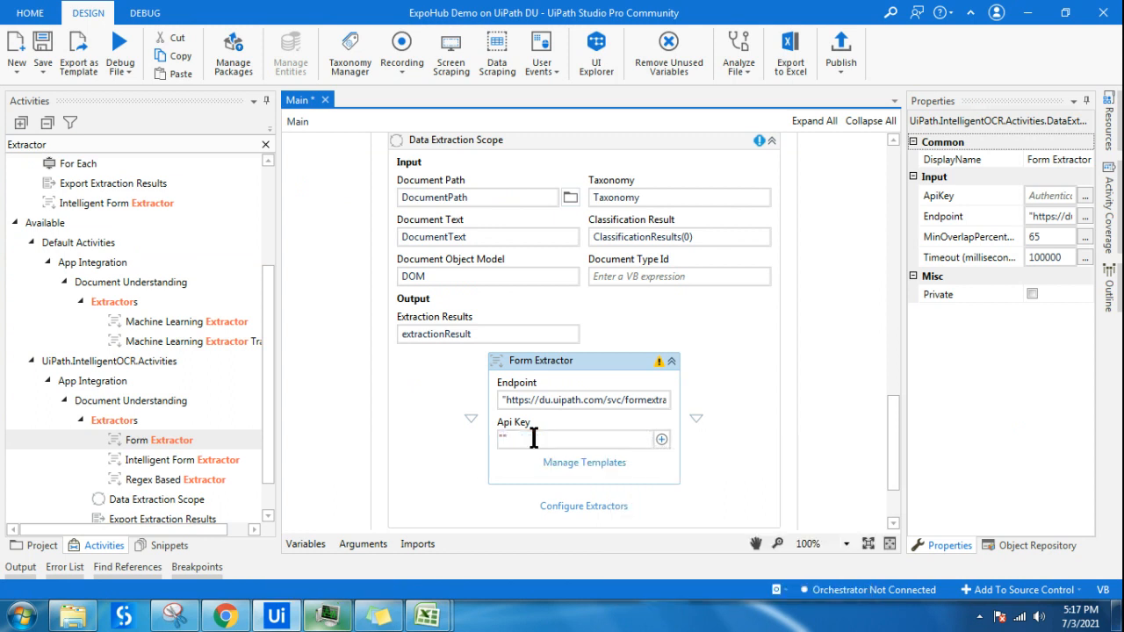
pyautogui.hotkey('ctrl', 'v')
pyautogui.click(812, 424)
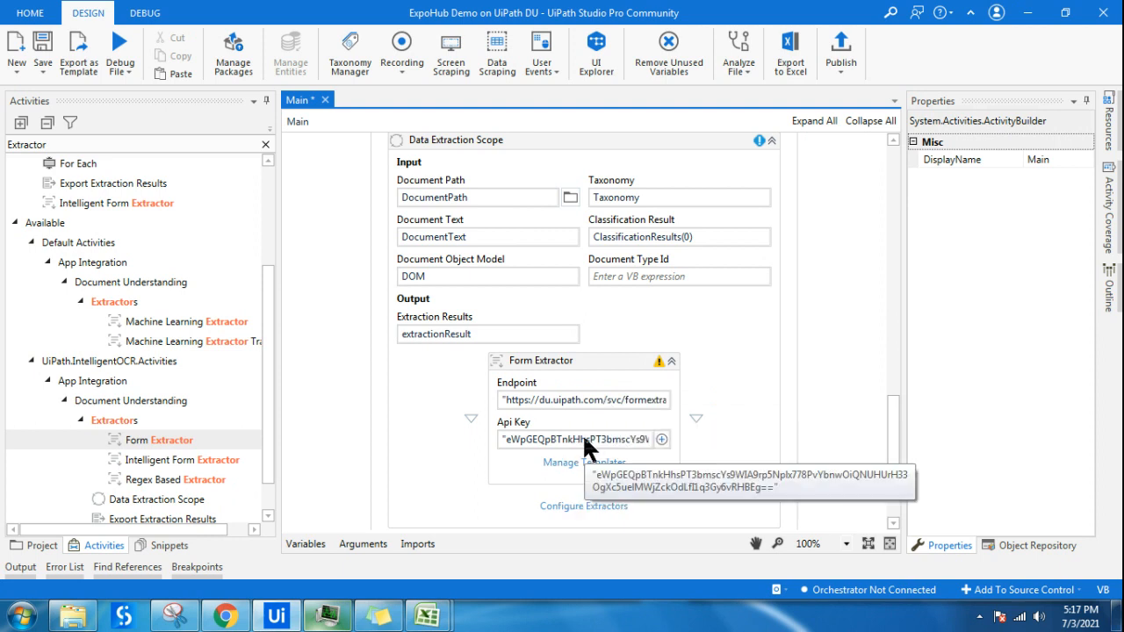
# Step: Open the Form Extractor's template manager for the document types
pyautogui.click(593, 374)
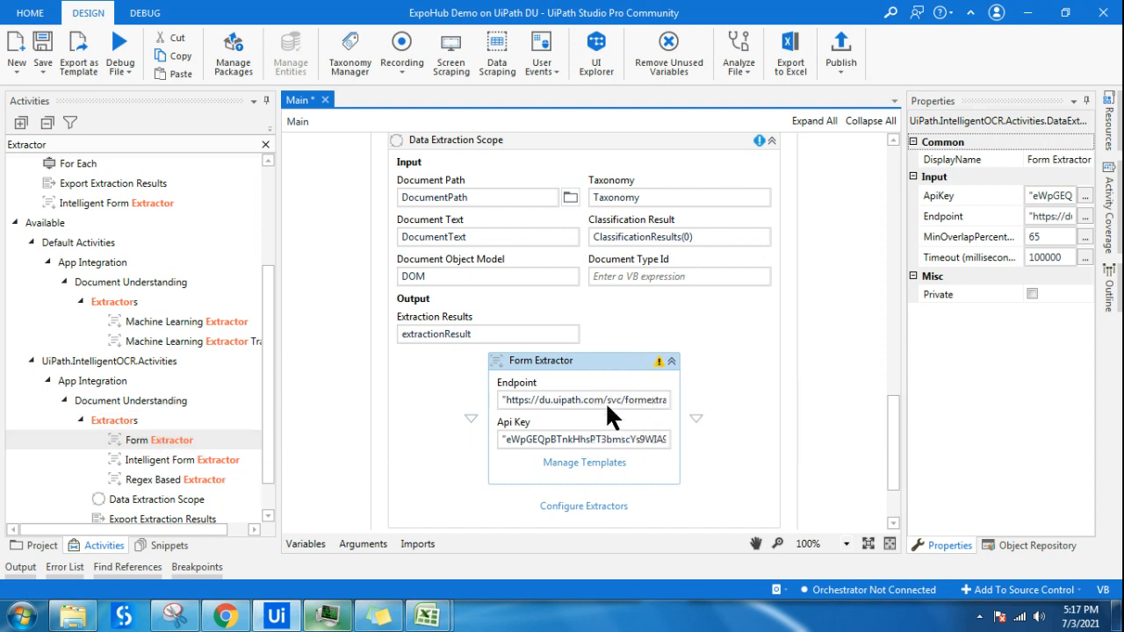
pyautogui.click(566, 465)
pyautogui.moveTo(653, 101)
pyautogui.mouseDown()
pyautogui.moveTo(553, 83)
pyautogui.moveTo(681, 56)
pyautogui.moveTo(634, 29)
pyautogui.moveTo(636, 138)
pyautogui.moveTo(645, 113)
pyautogui.mouseUp()
pyautogui.click(833, 111)
pyautogui.scroll(3, 571, 262)
pyautogui.scroll(-3, 500, 313)
pyautogui.click(466, 356)
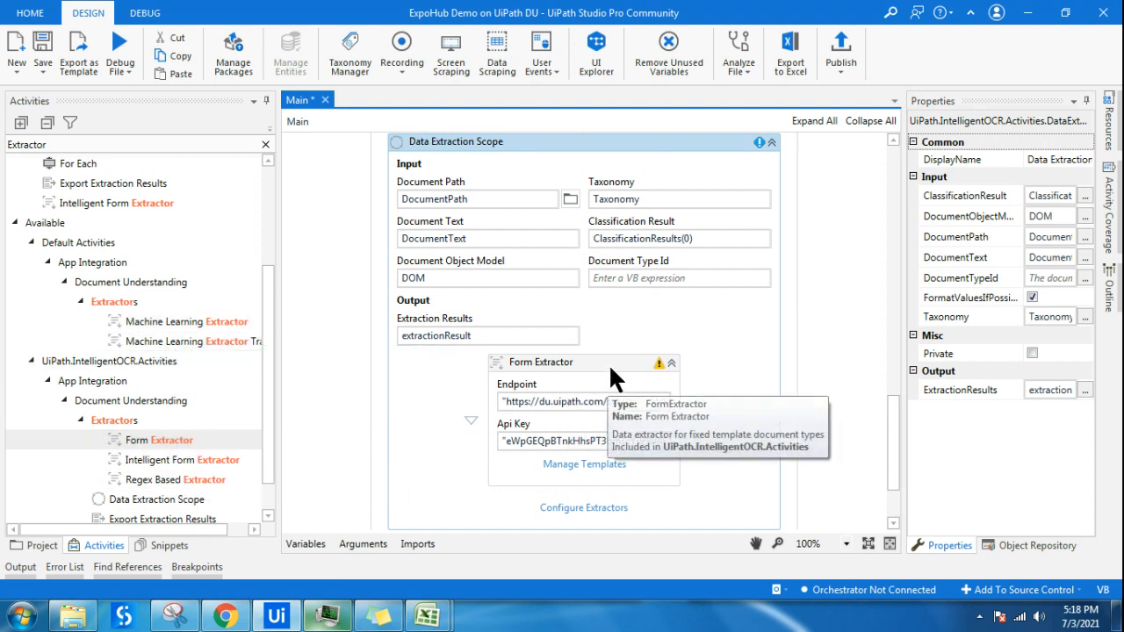
pyautogui.moveTo(894, 411); pyautogui.dragTo(896, 445)
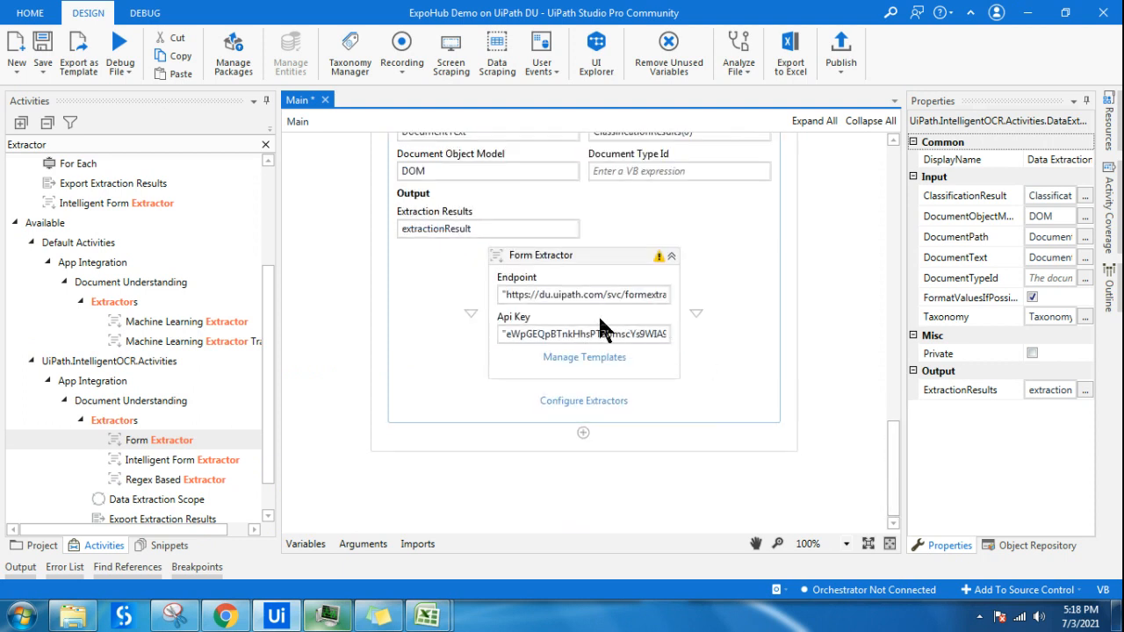
pyautogui.click(578, 358)
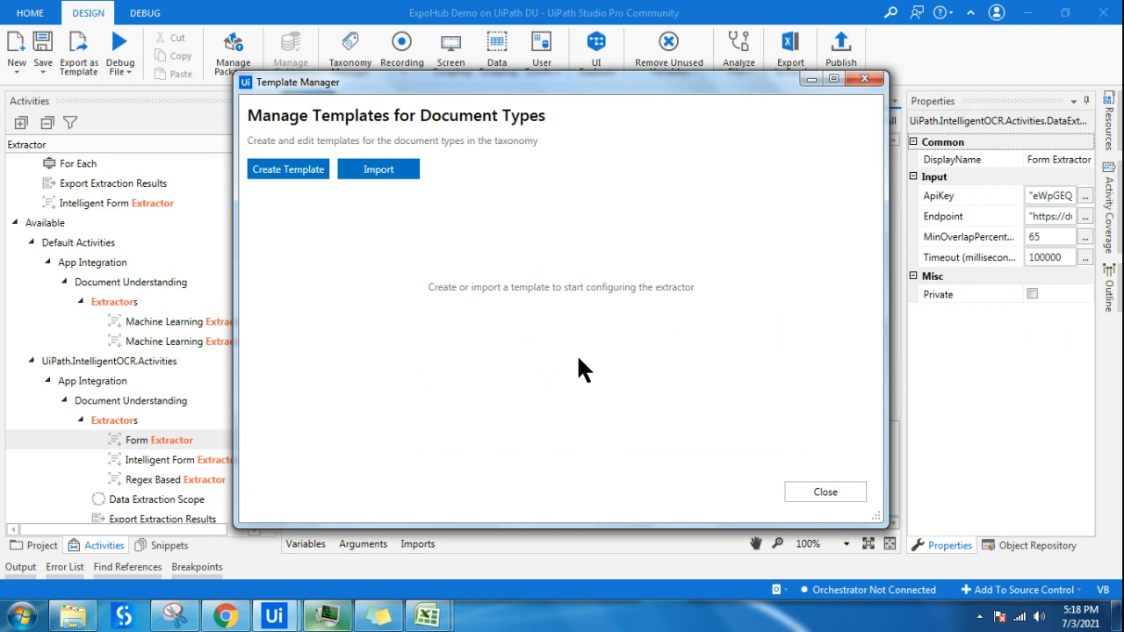
pyautogui.click(293, 170)
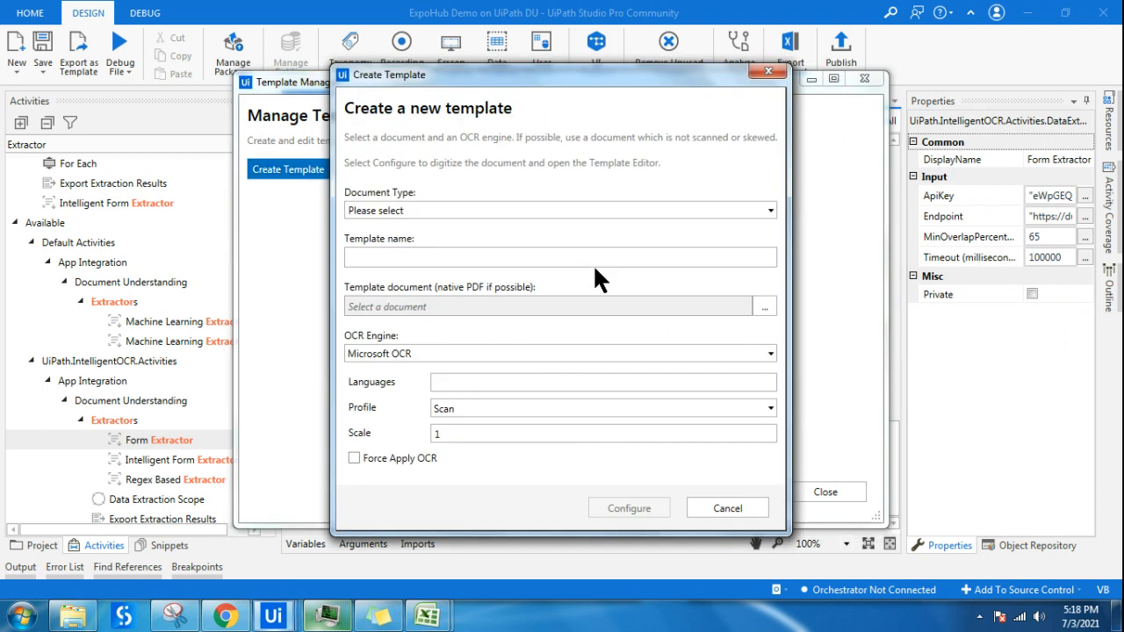
pyautogui.click(764, 211)
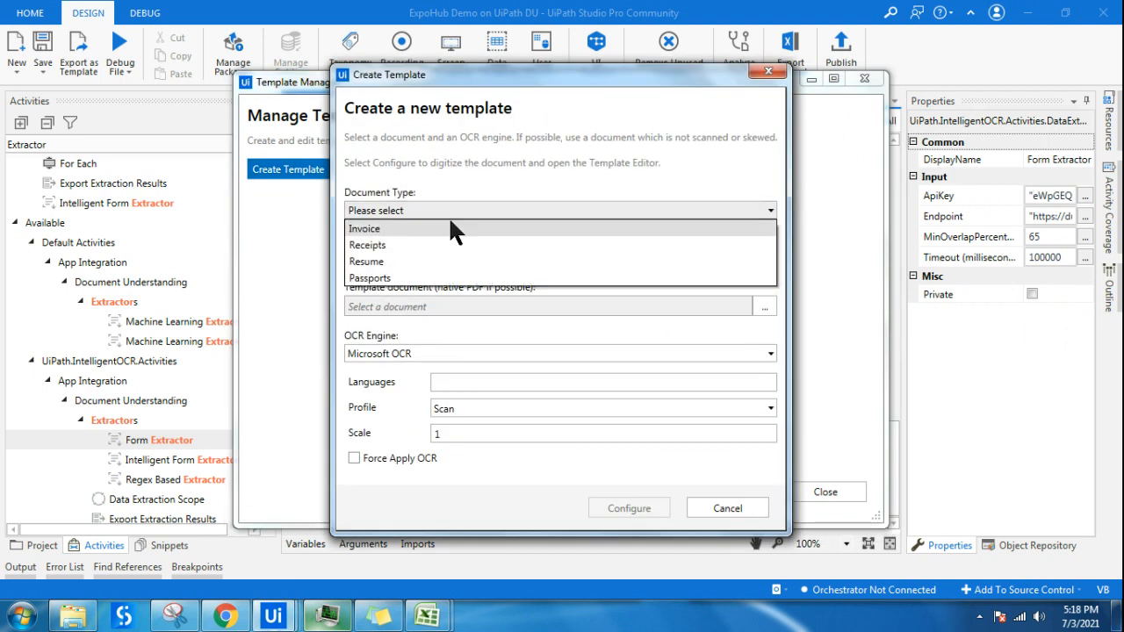
pyautogui.click(381, 245)
pyautogui.click(382, 255)
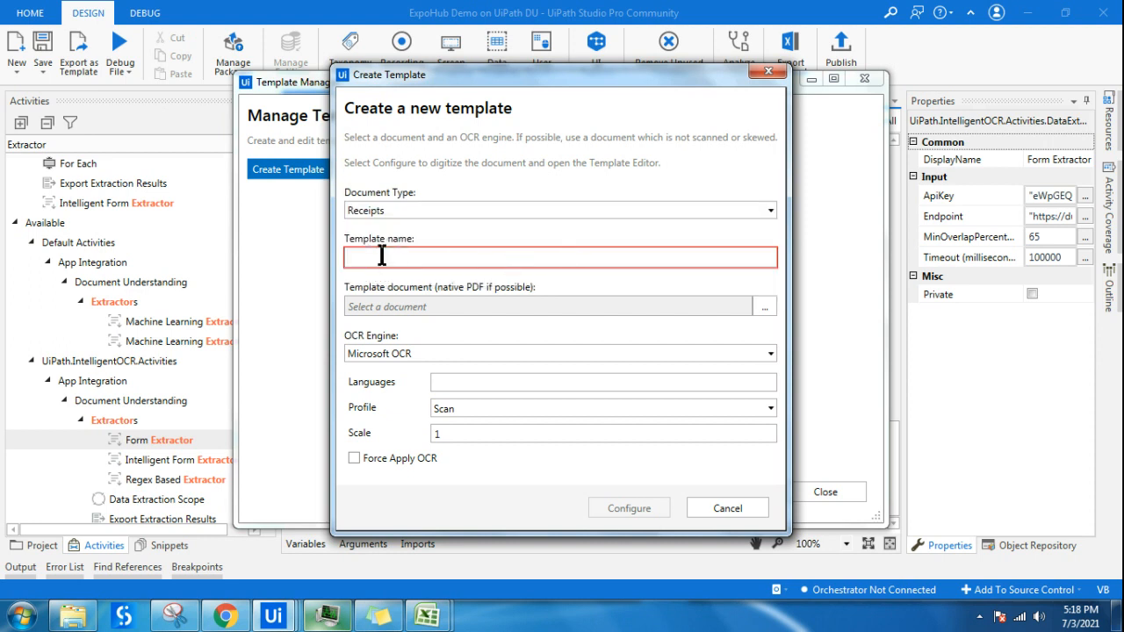
pyautogui.click(225, 616)
pyautogui.click(505, 14)
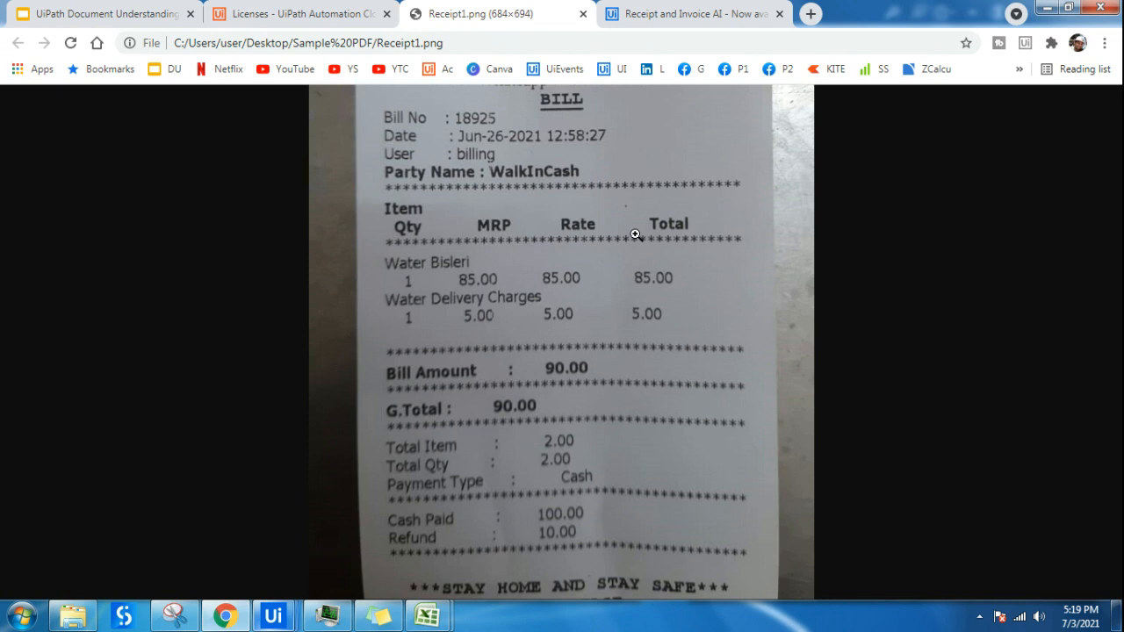
pyautogui.click(286, 623)
pyautogui.click(326, 519)
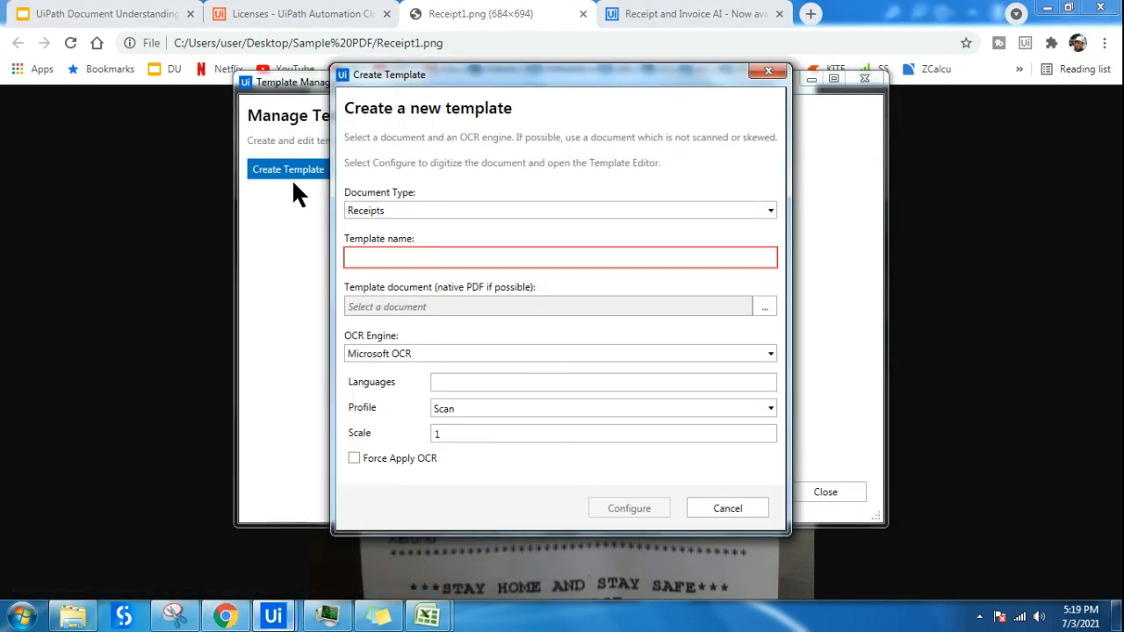
pyautogui.click(764, 72)
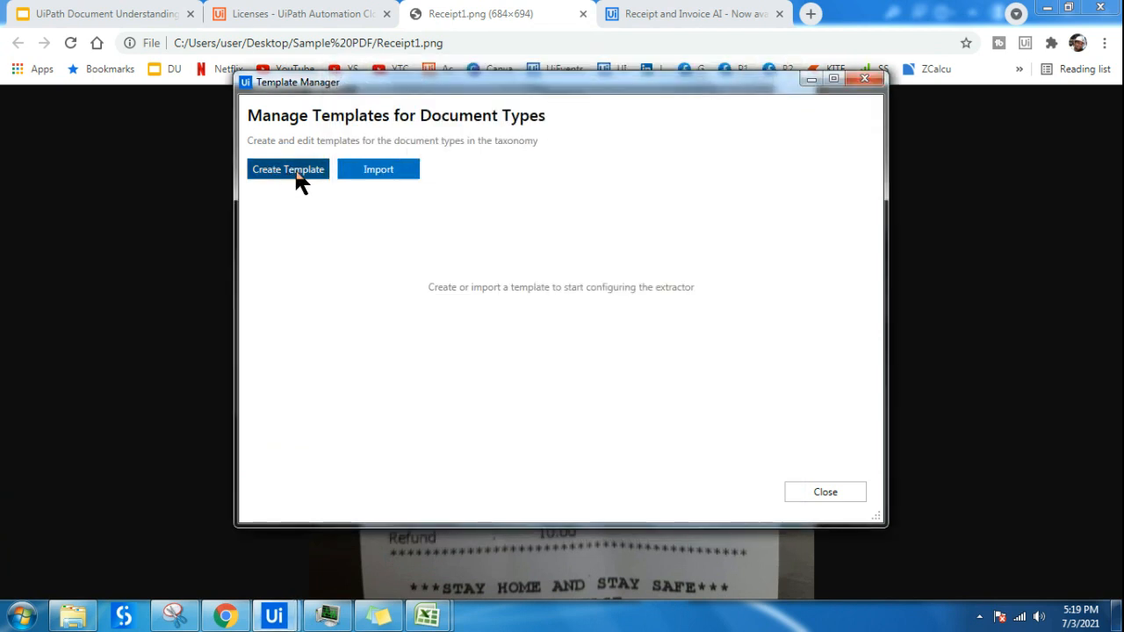
# Step: Start a new template for the Receipts document type and name it ExpoHubReceipts
pyautogui.click(297, 176)
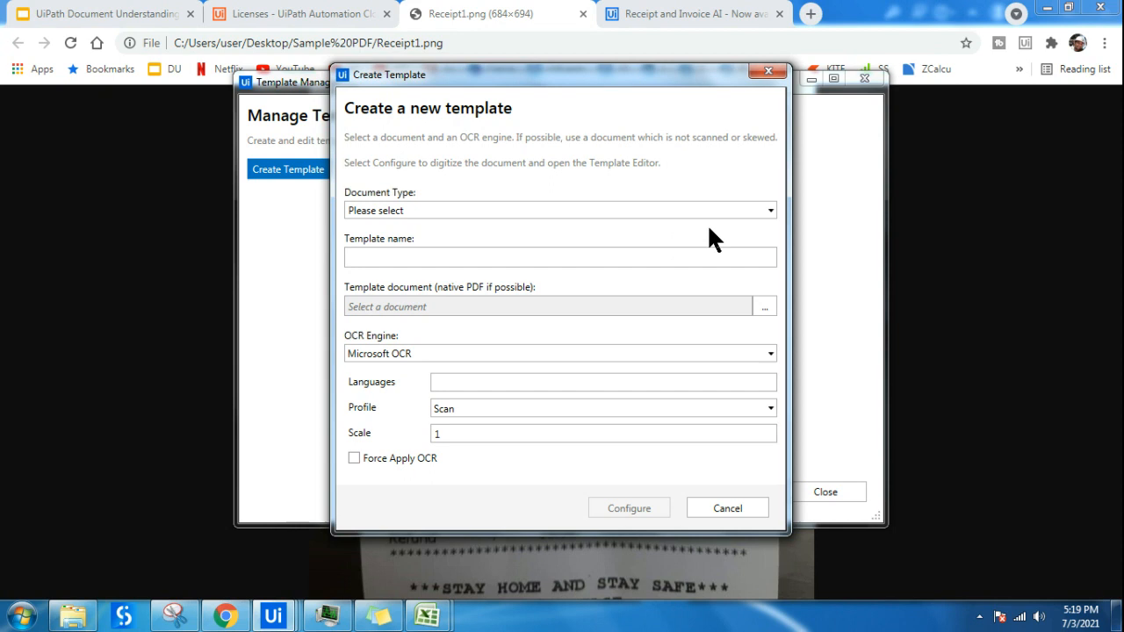
pyautogui.click(729, 210)
pyautogui.click(425, 246)
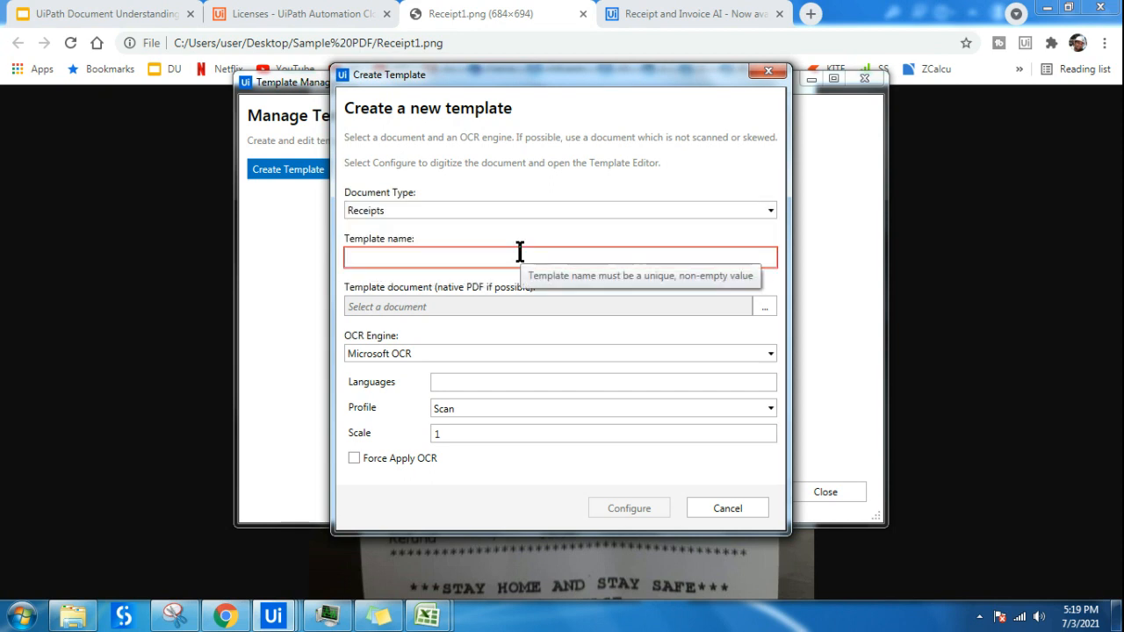
pyautogui.click(608, 217)
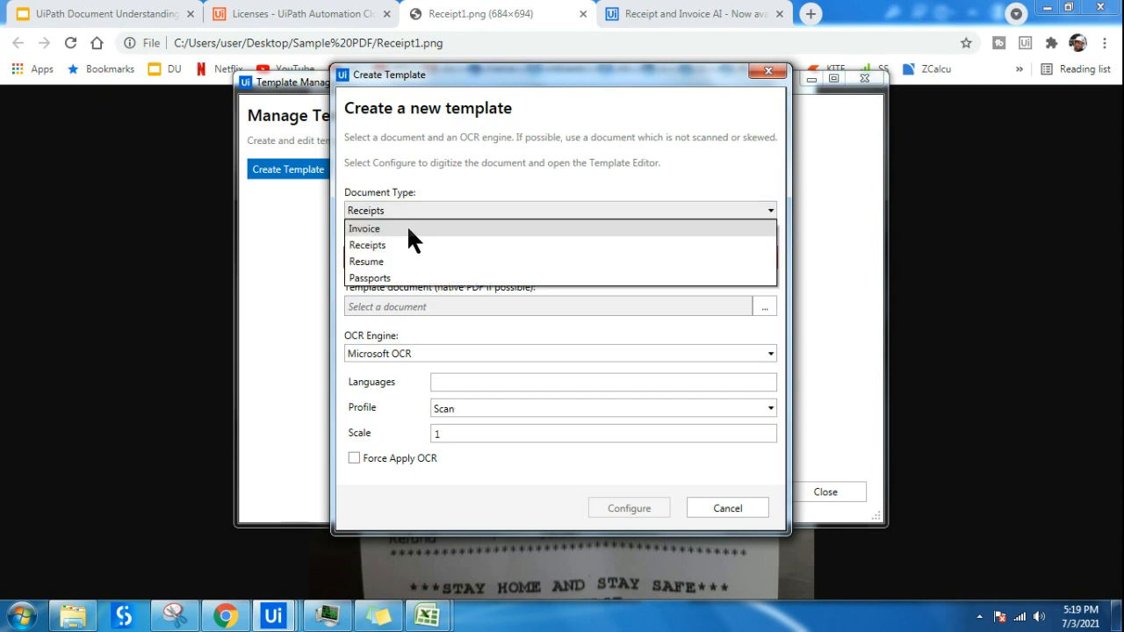
pyautogui.click(411, 226)
pyautogui.click(521, 211)
pyautogui.click(401, 244)
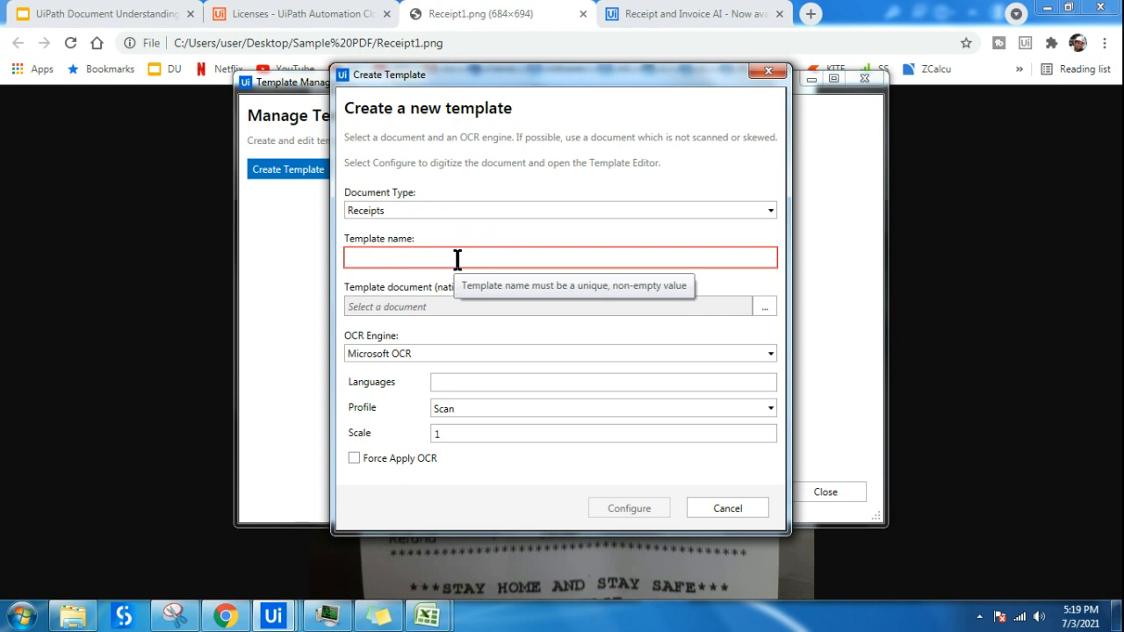
pyautogui.click(456, 259)
pyautogui.write('ExpoHubReceipts')
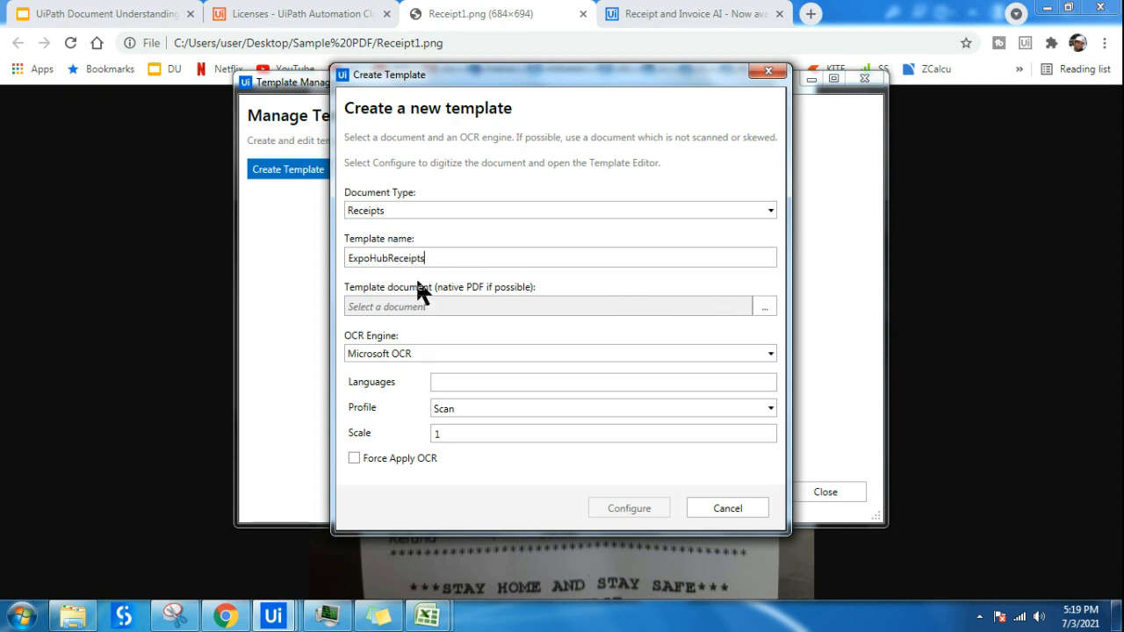
# Step: Use Receipt1.png from the Sample PDF folder as the template document and set the OCR engine to OmniPage OCR
pyautogui.click(765, 306)
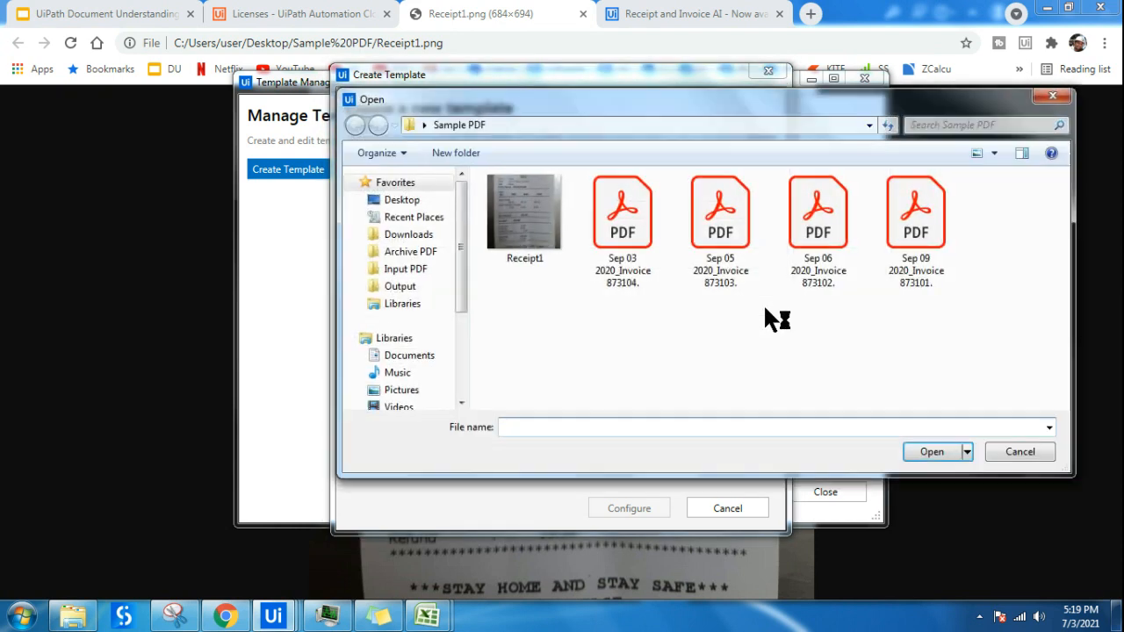
pyautogui.click(540, 237)
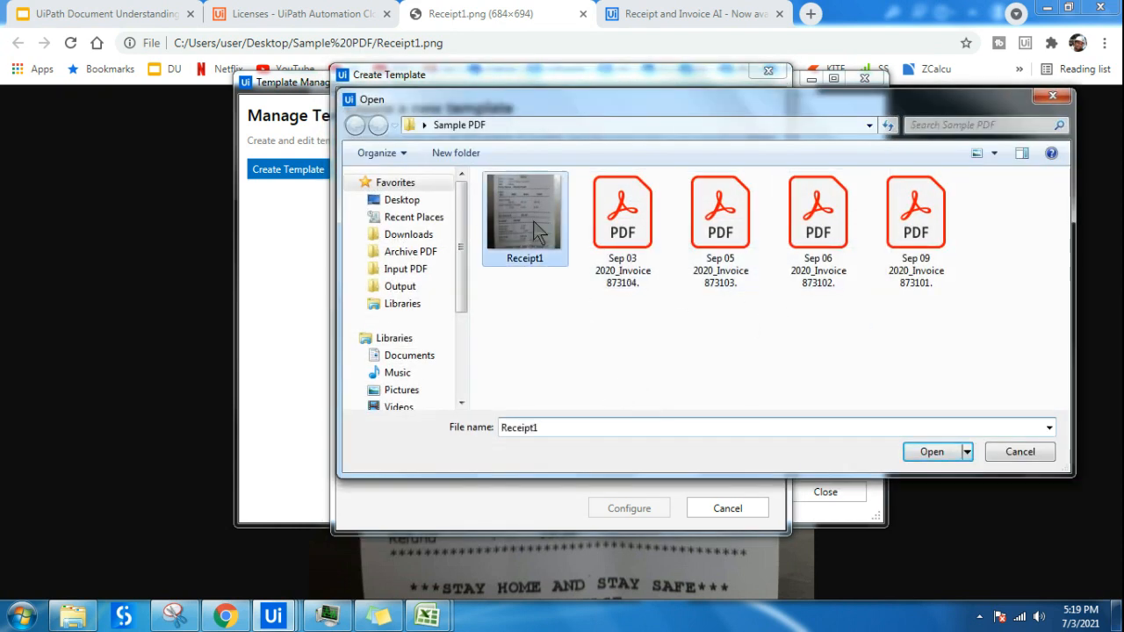
pyautogui.click(943, 458)
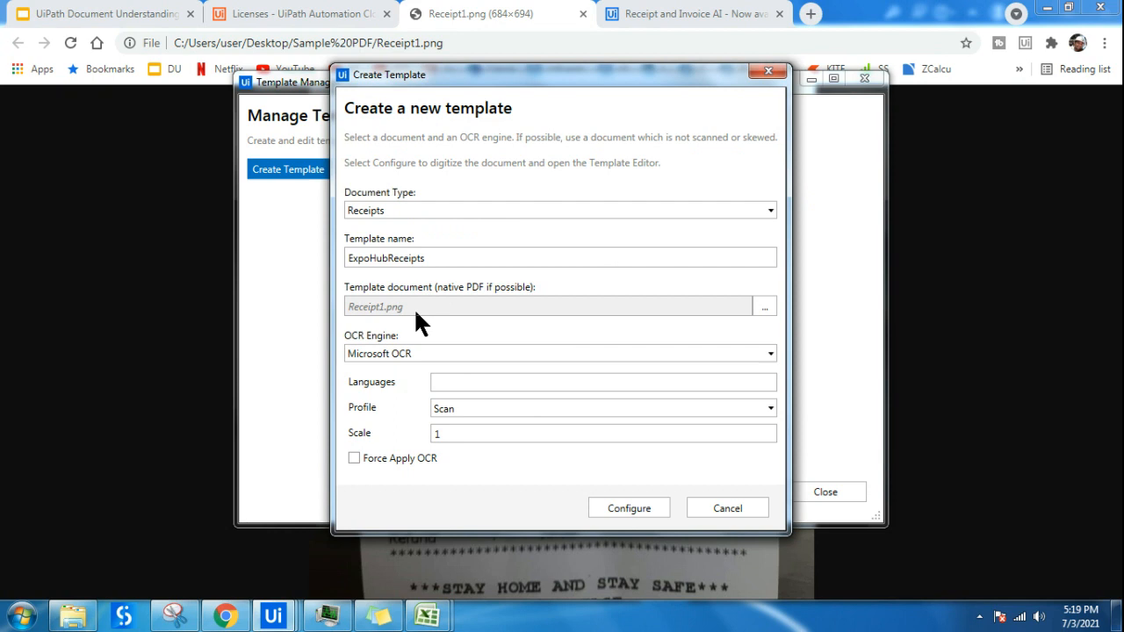
pyautogui.click(749, 353)
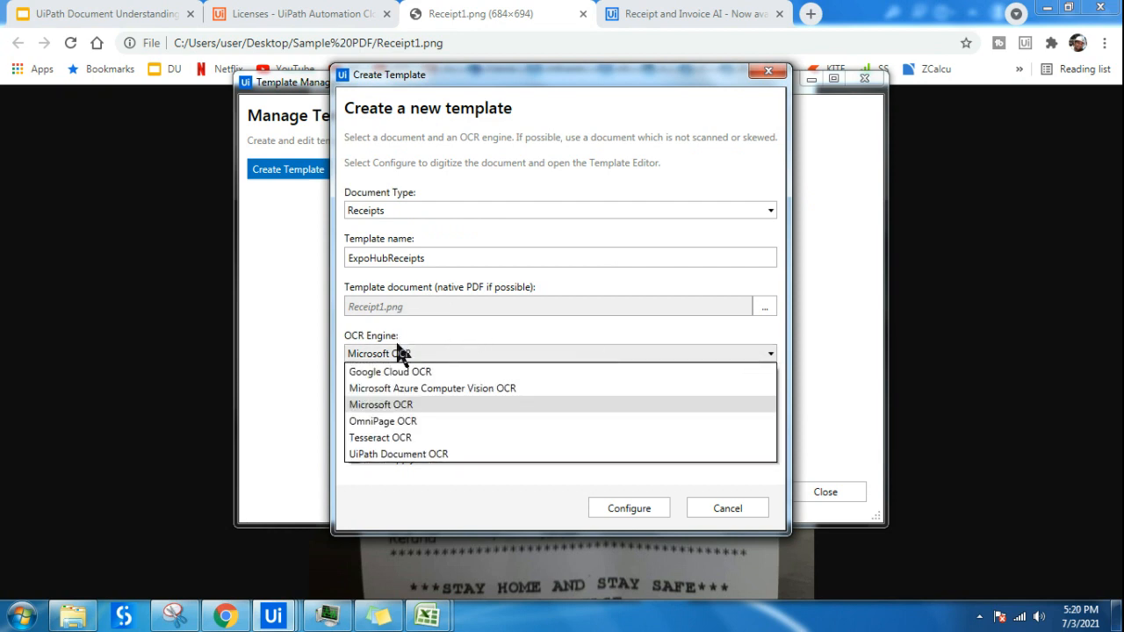
pyautogui.click(396, 420)
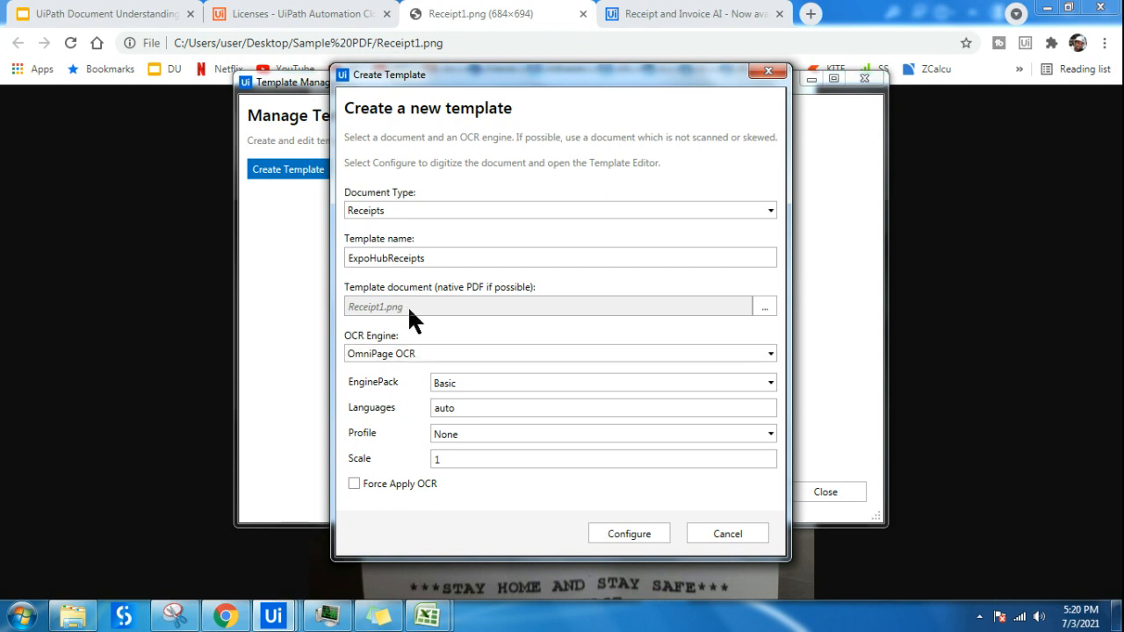
pyautogui.click(635, 531)
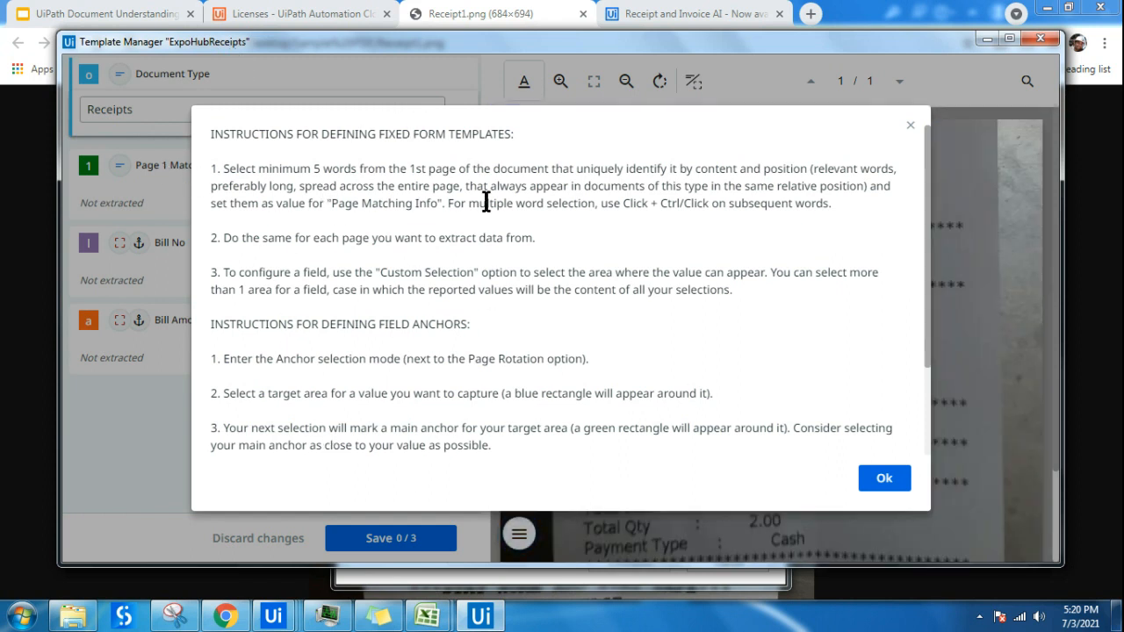
pyautogui.click(883, 479)
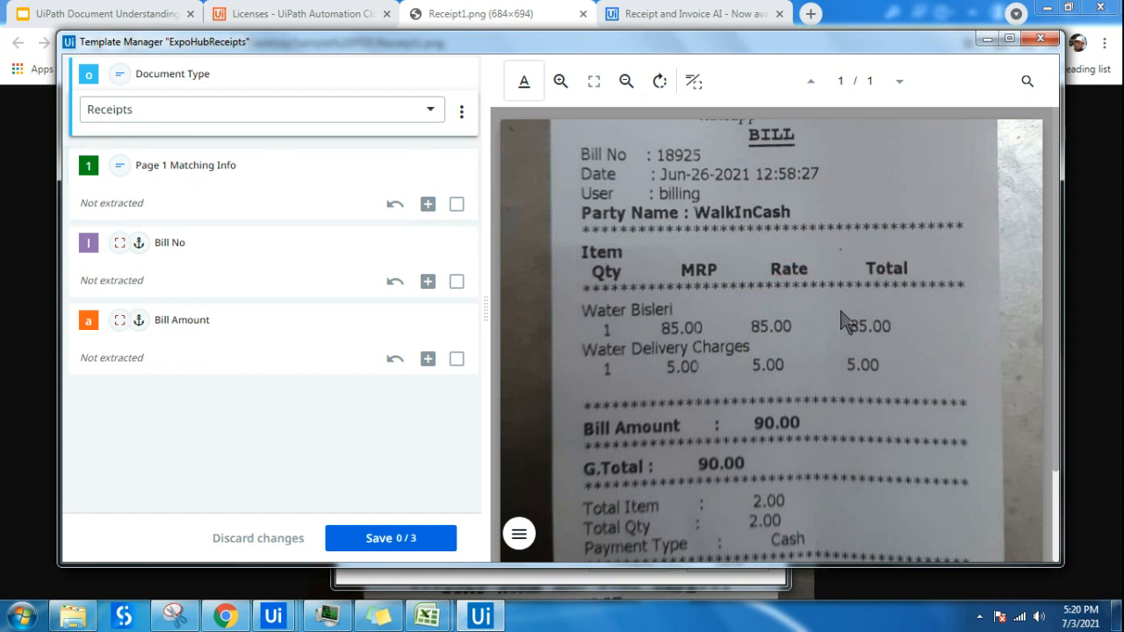
pyautogui.scroll(-2, 843, 325)
pyautogui.scroll(2, 851, 367)
pyautogui.scroll(-2, 839, 318)
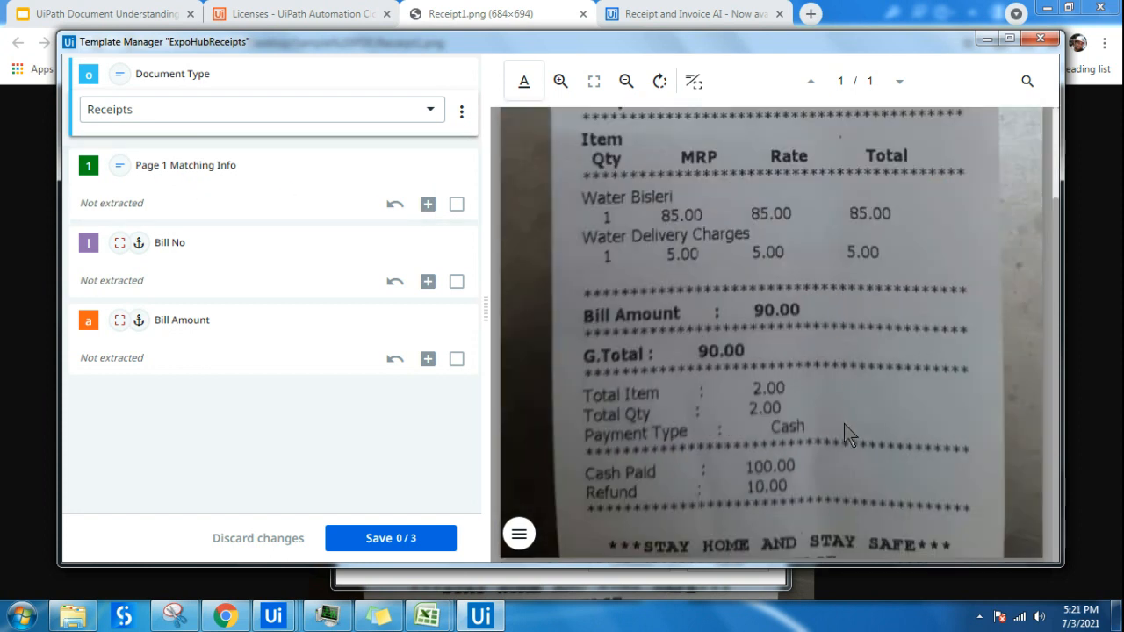
pyautogui.scroll(1, 750, 255)
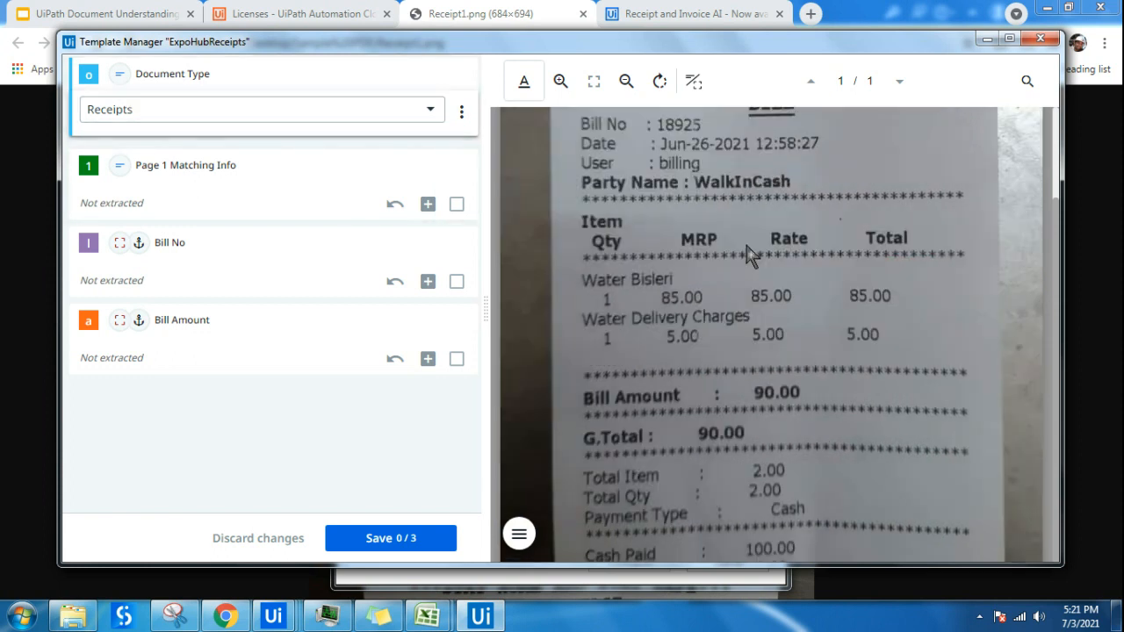
pyautogui.scroll(1, 749, 255)
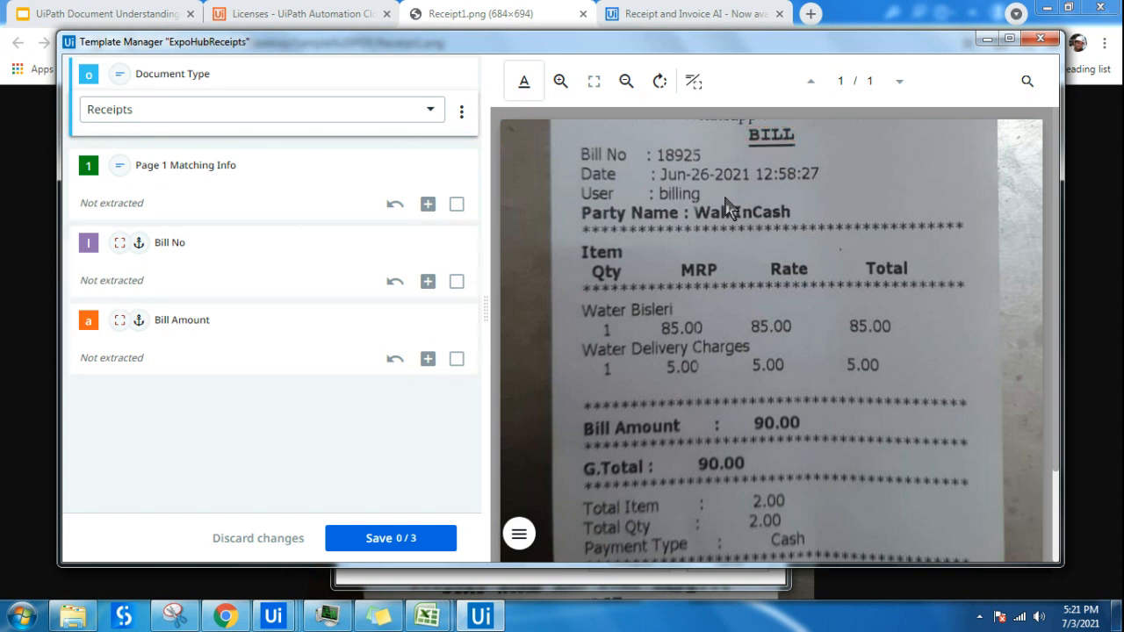
pyautogui.click(772, 142)
pyautogui.moveTo(594, 160); pyautogui.dragTo(649, 219)
pyautogui.click(428, 206)
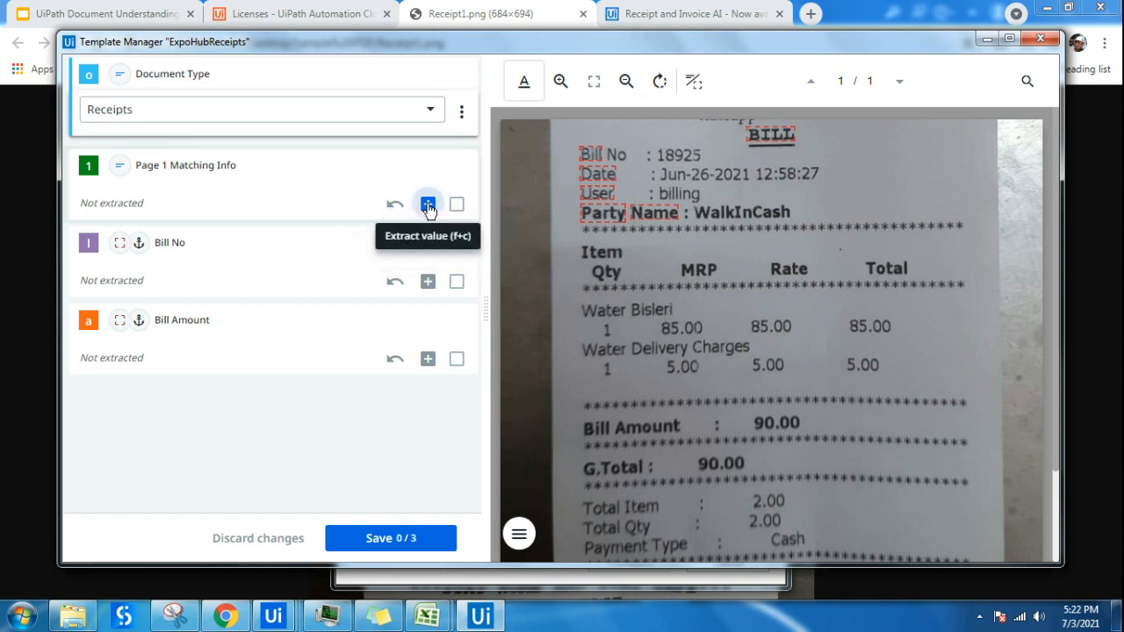
pyautogui.moveTo(102, 207); pyautogui.dragTo(82, 207)
pyautogui.click(108, 205)
pyautogui.doubleClick(131, 204)
pyautogui.doubleClick(150, 204)
pyautogui.click(222, 203)
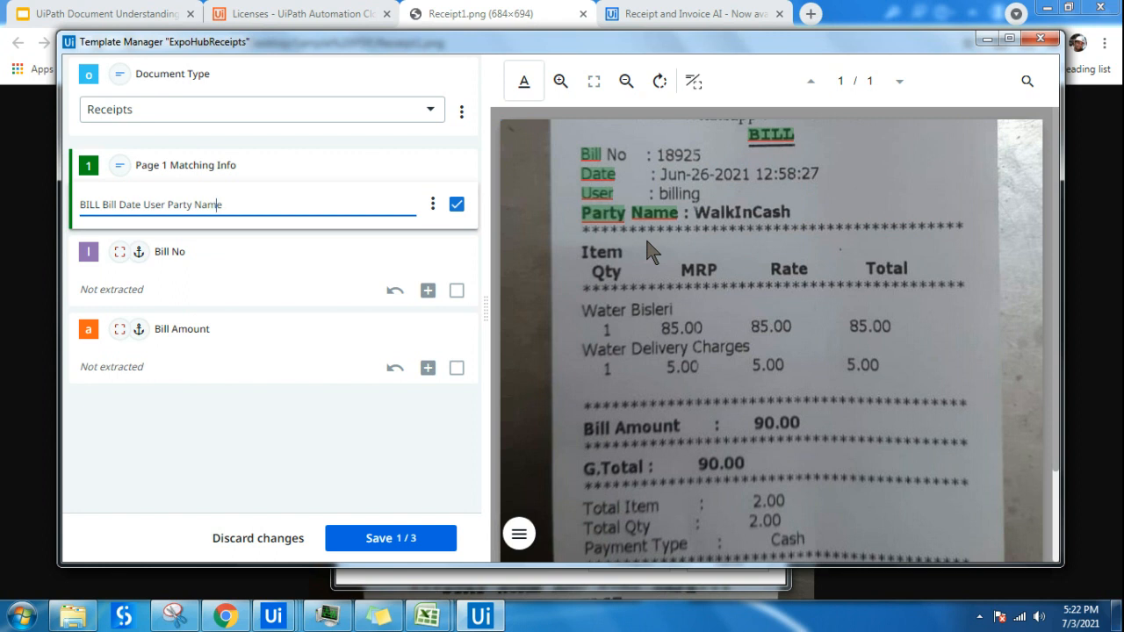
pyautogui.click(1039, 41)
pyautogui.click(629, 354)
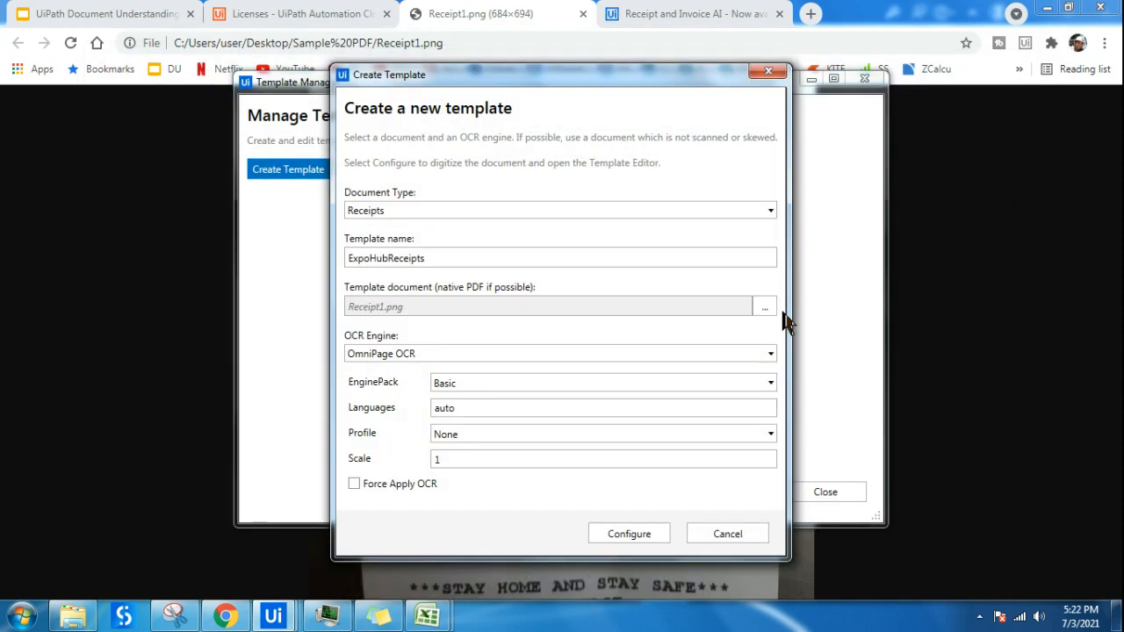
# Step: Configure the template and assign the receipt words BILL, Bill, Date, User, Party and Name as the Page 1 Matching Info
pyautogui.click(641, 538)
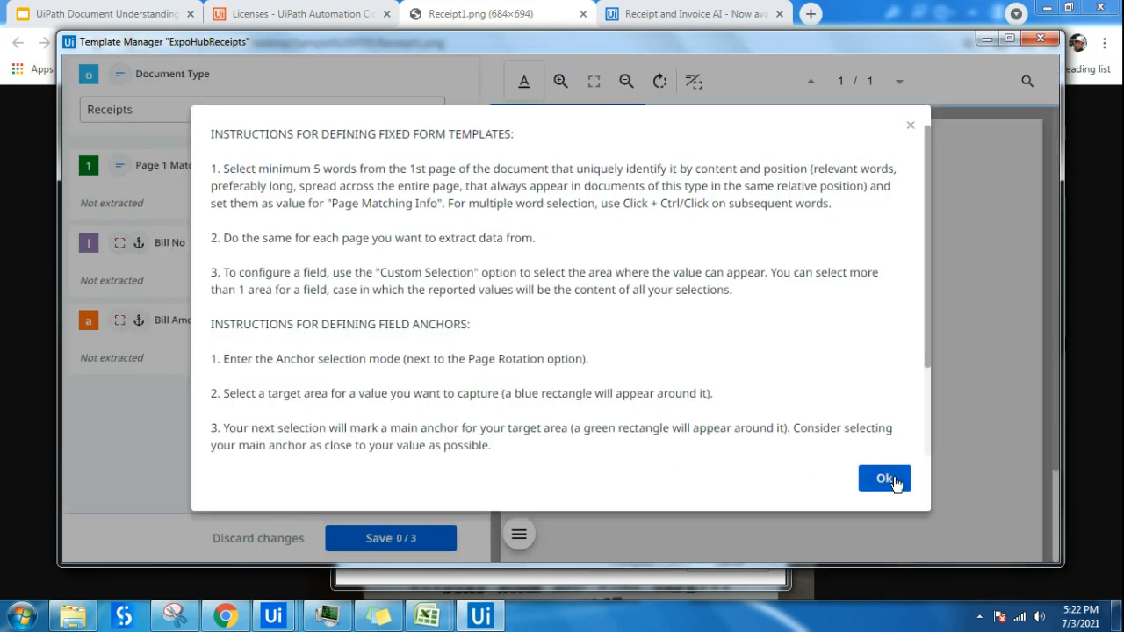
pyautogui.click(887, 479)
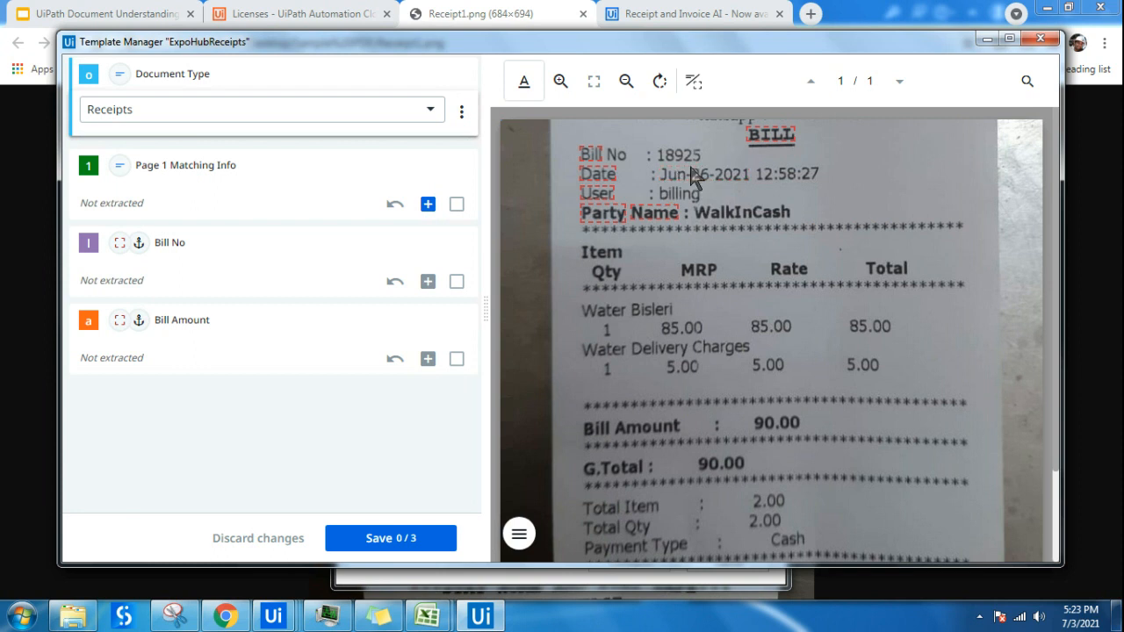
pyautogui.click(427, 203)
pyautogui.click(457, 205)
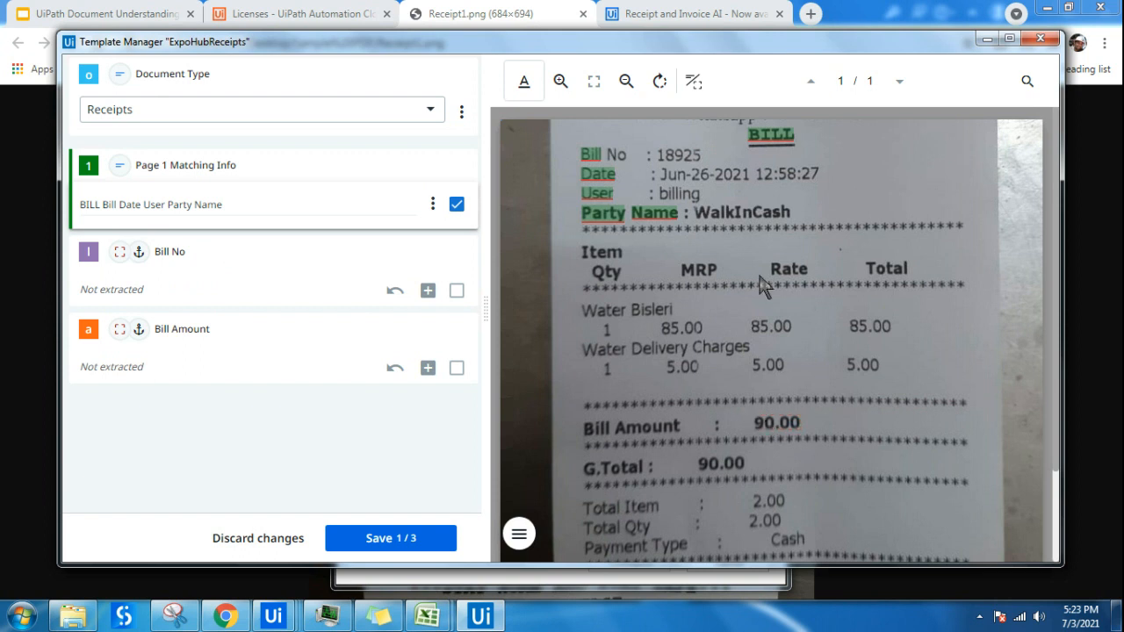
# Step: Mark a custom area around the bill number on the receipt and extract it as the Bill No field's value
pyautogui.click(693, 81)
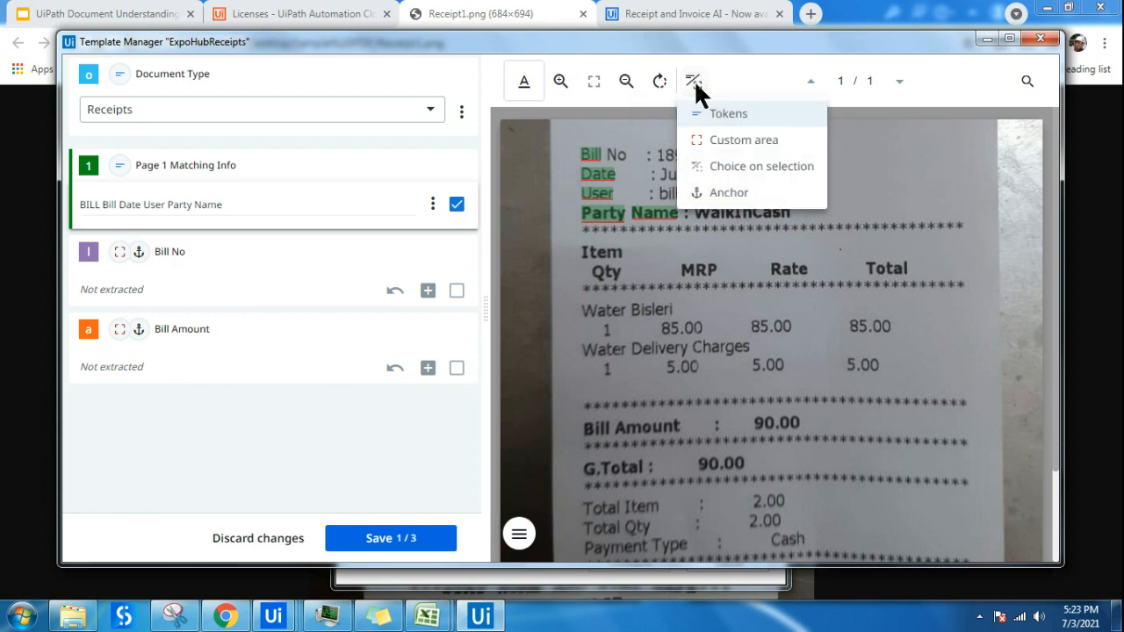
pyautogui.click(739, 145)
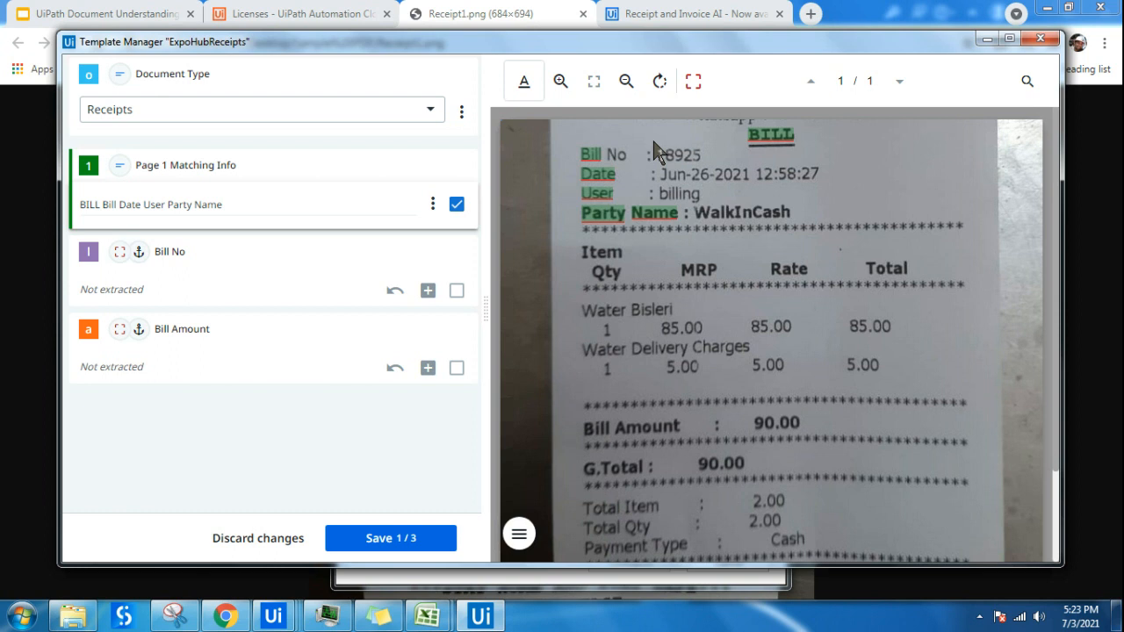
pyautogui.moveTo(654, 149); pyautogui.dragTo(713, 164)
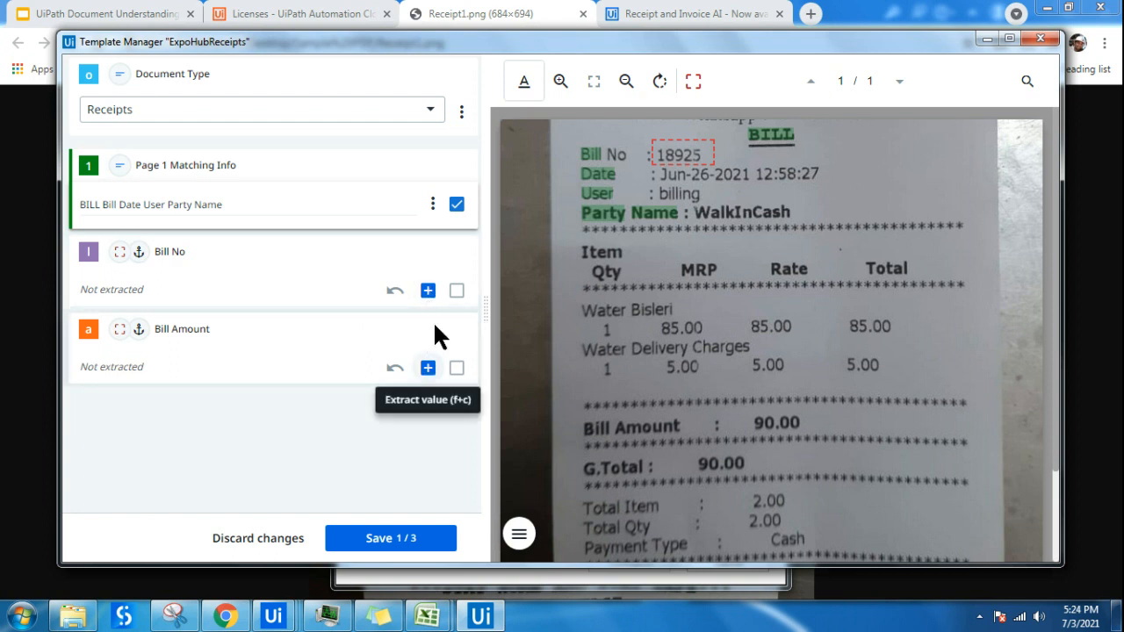
pyautogui.click(427, 291)
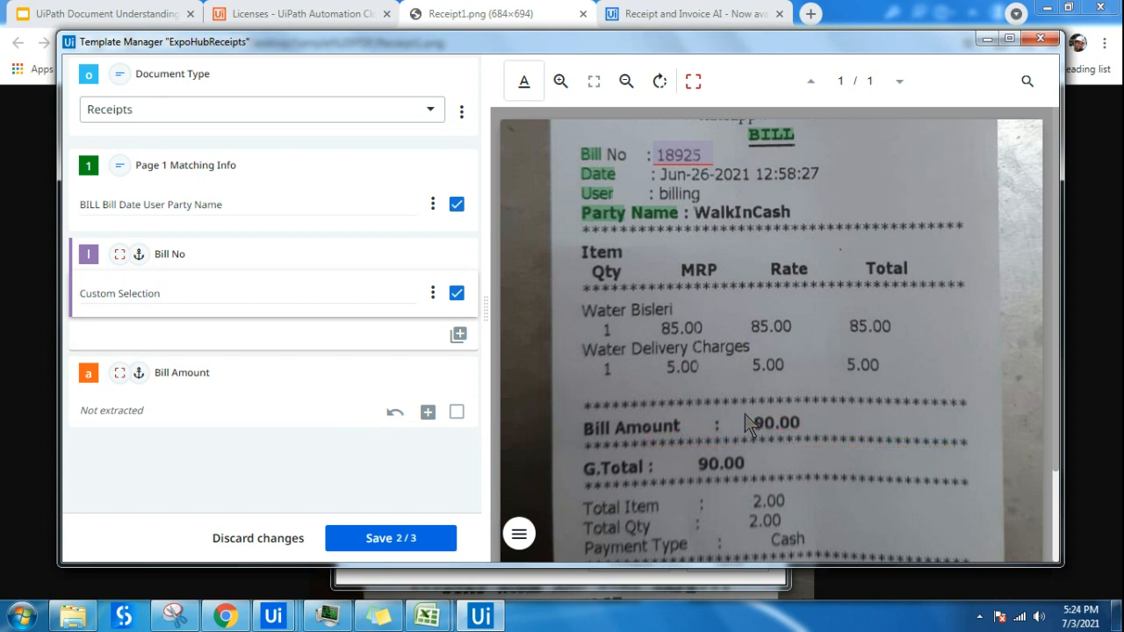
# Step: Mark a custom area around the Bill Amount figure, extract it as the Bill Amount field's value, and save the template
pyautogui.moveTo(746, 412); pyautogui.dragTo(807, 432)
pyautogui.click(428, 412)
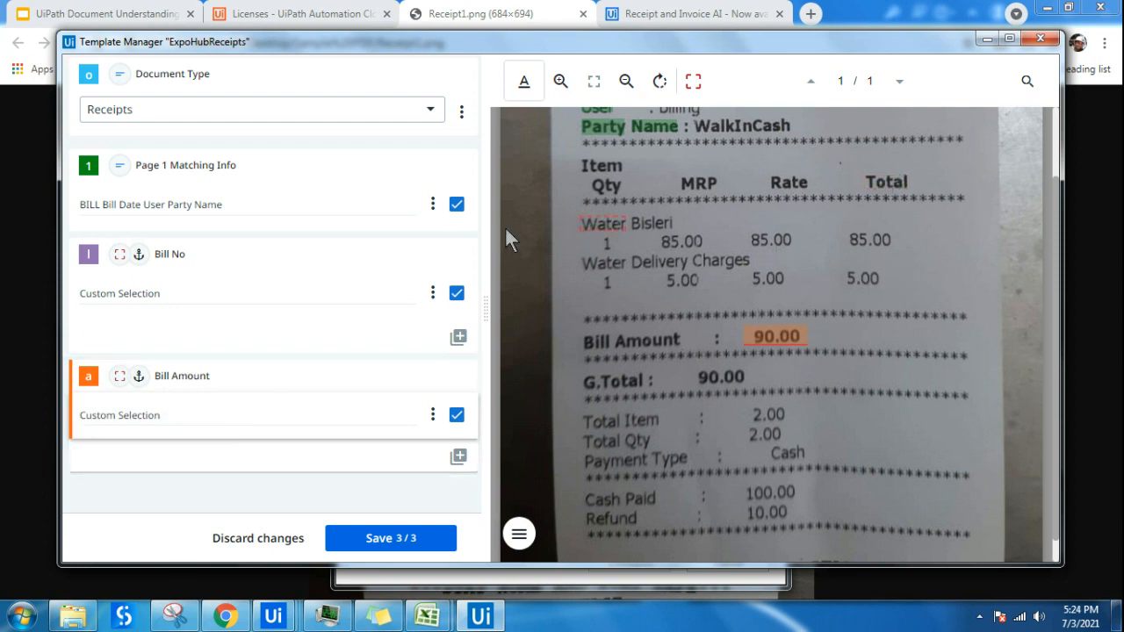
pyautogui.click(395, 539)
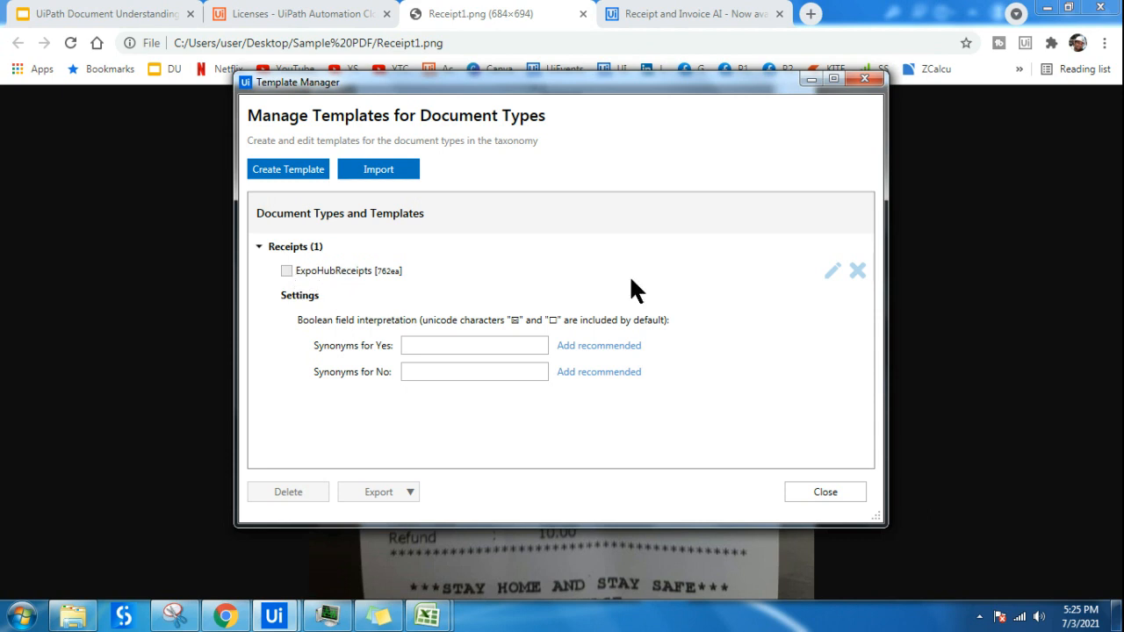
# Step: Close the template manager and open the extractor configuration of the Data Extraction Scope
pyautogui.click(286, 271)
pyautogui.click(286, 271)
pyautogui.click(820, 493)
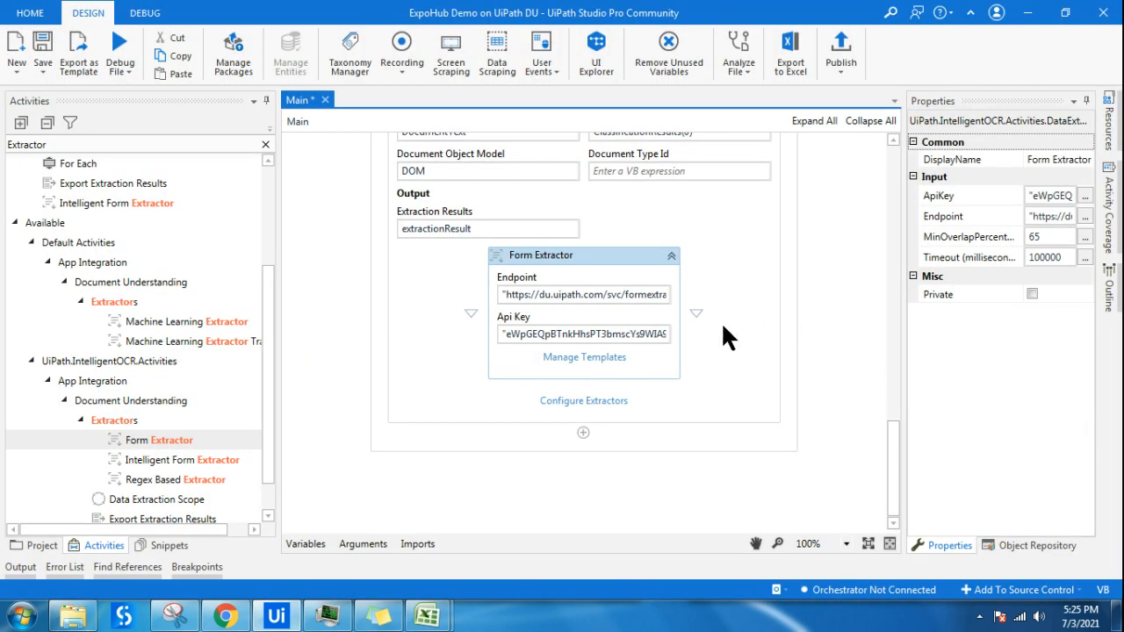
pyautogui.click(594, 404)
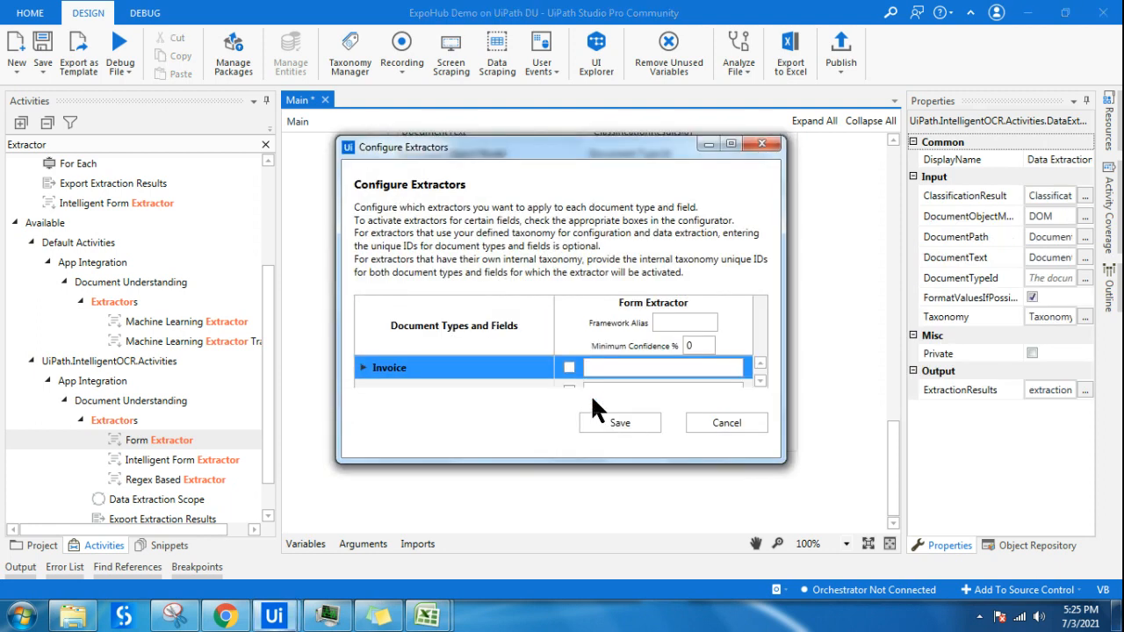
# Step: Enable the Form Extractor for the Bill No and Bill Amount fields of the Receipts document type and save the configuration
pyautogui.click(729, 144)
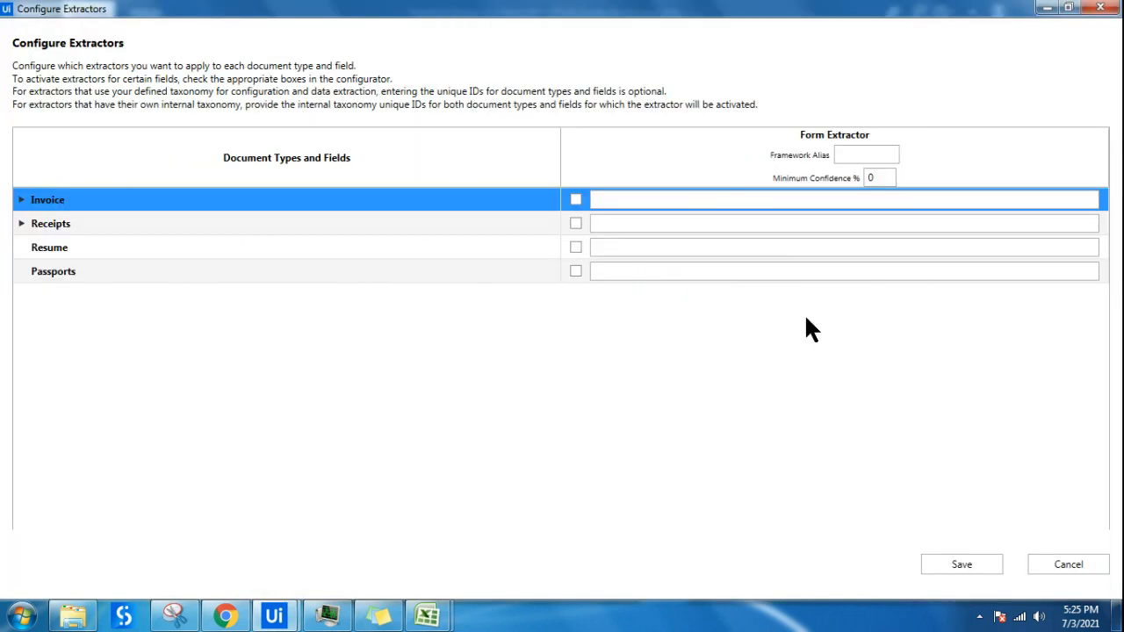
pyautogui.click(20, 226)
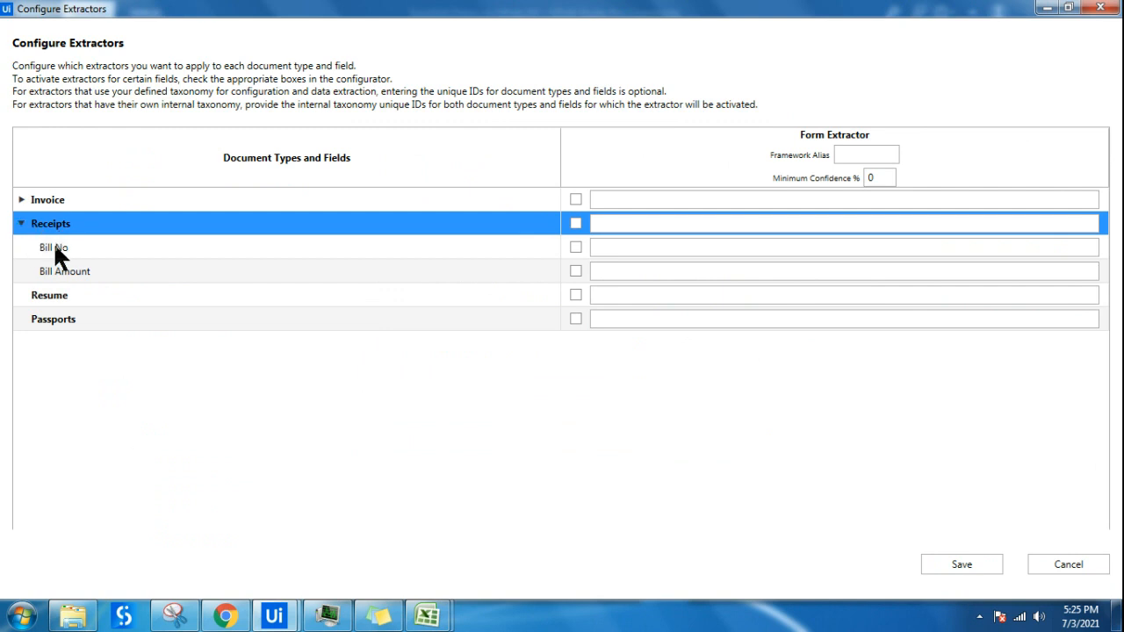
pyautogui.click(575, 247)
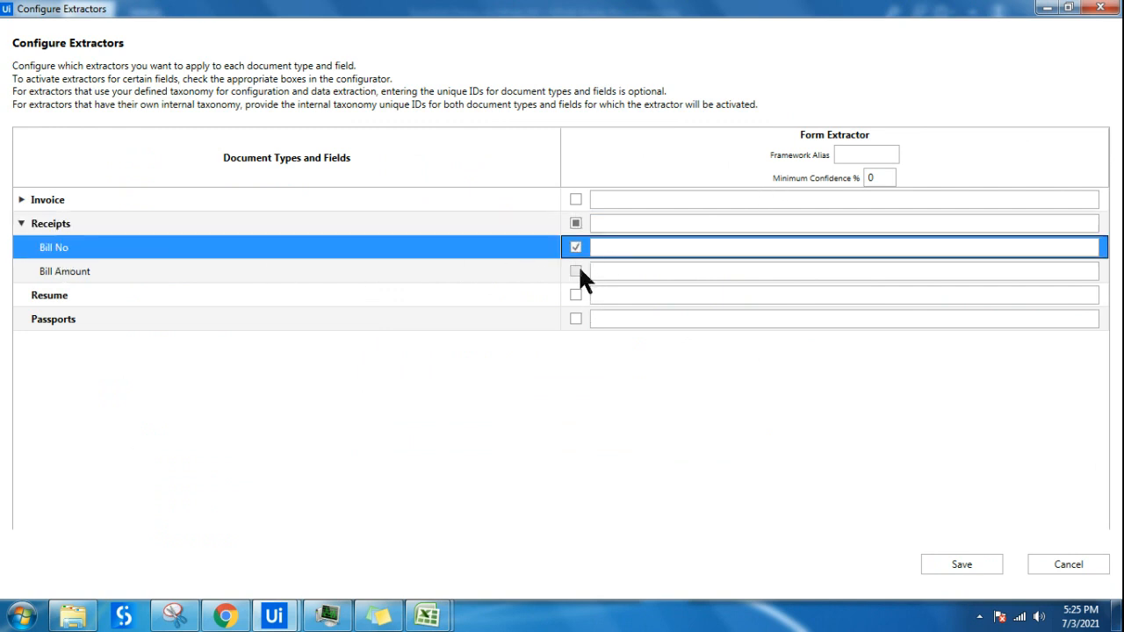
pyautogui.click(575, 270)
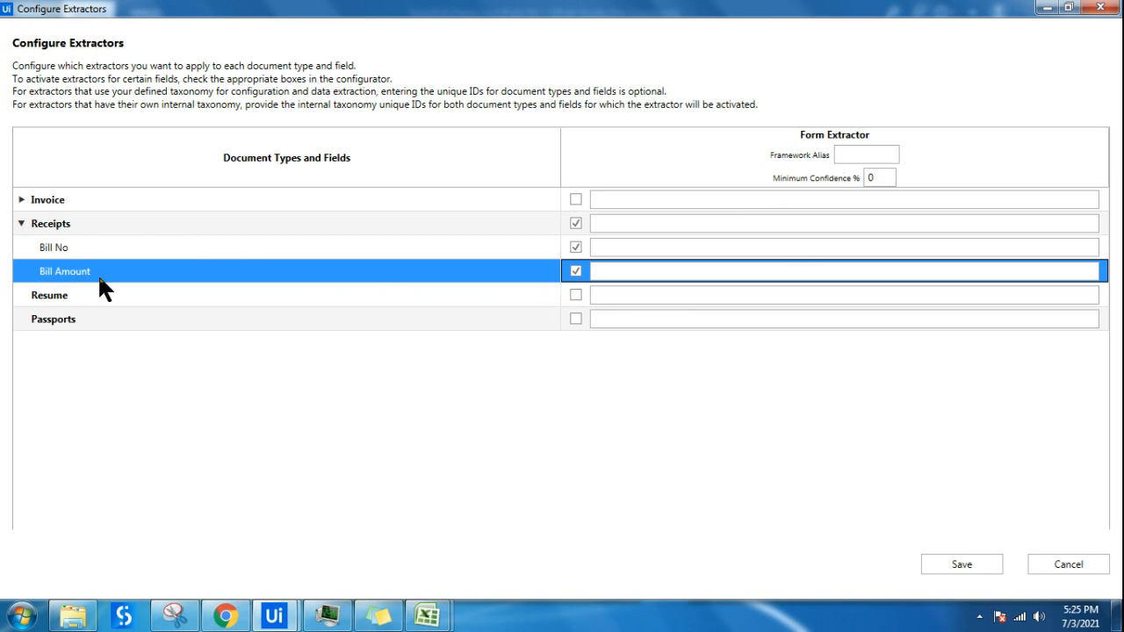
pyautogui.click(971, 562)
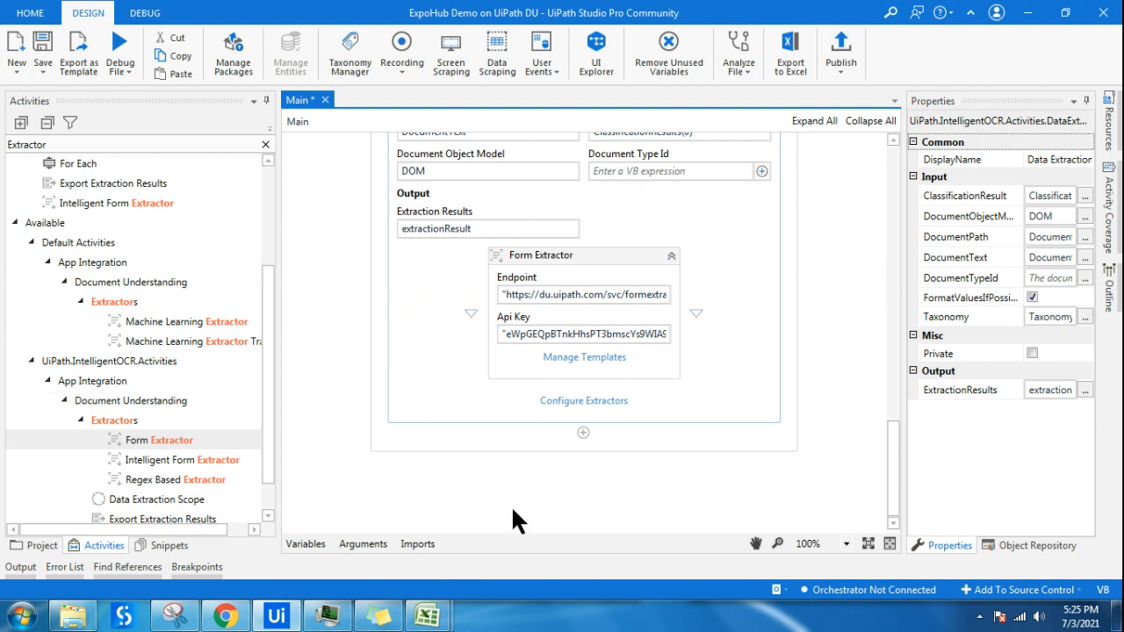
# Step: Review the templates managed by the Form Extractor and close the template manager
pyautogui.click(581, 356)
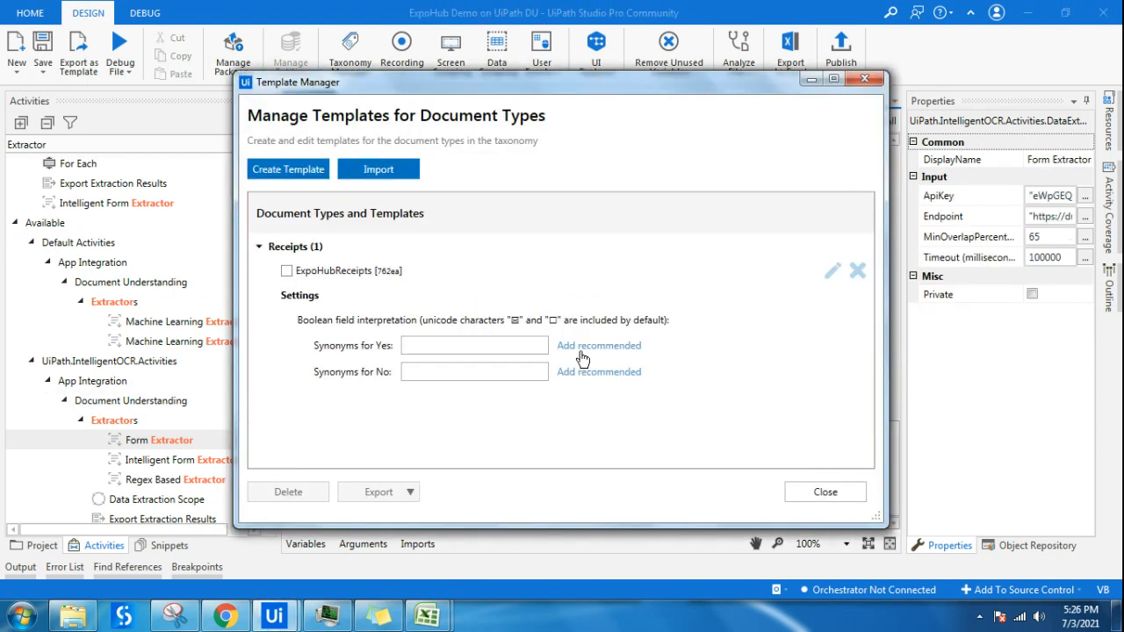
pyautogui.click(848, 489)
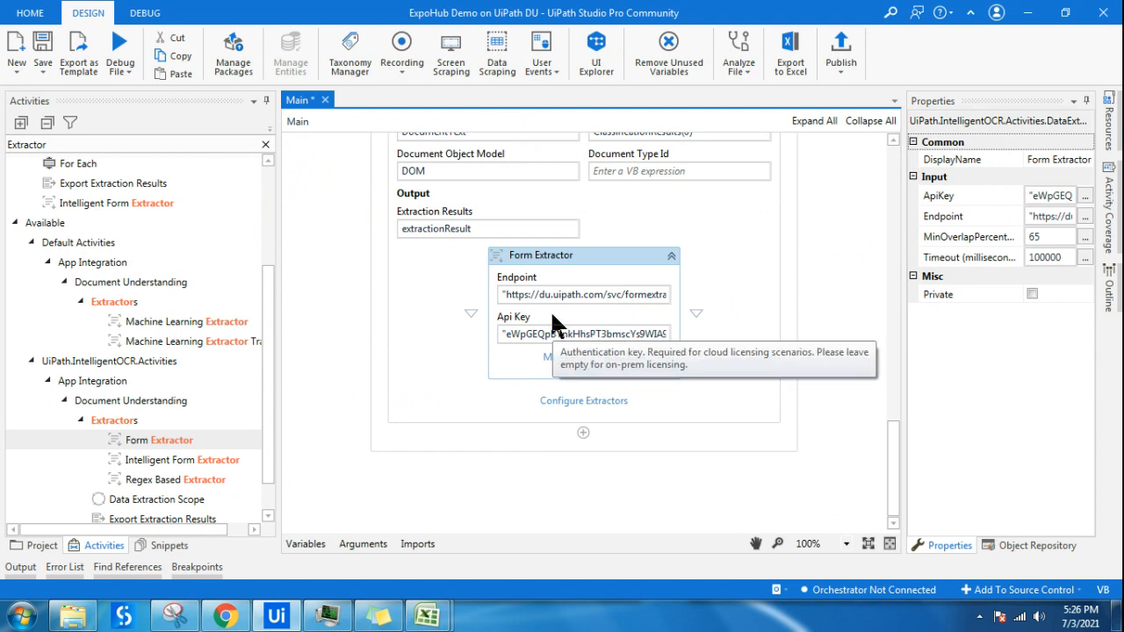
# Step: Search the activities for "Document" and add a Present Validation Station activity after the Data Extraction Scope
pyautogui.doubleClick(50, 144)
pyautogui.write('Document')
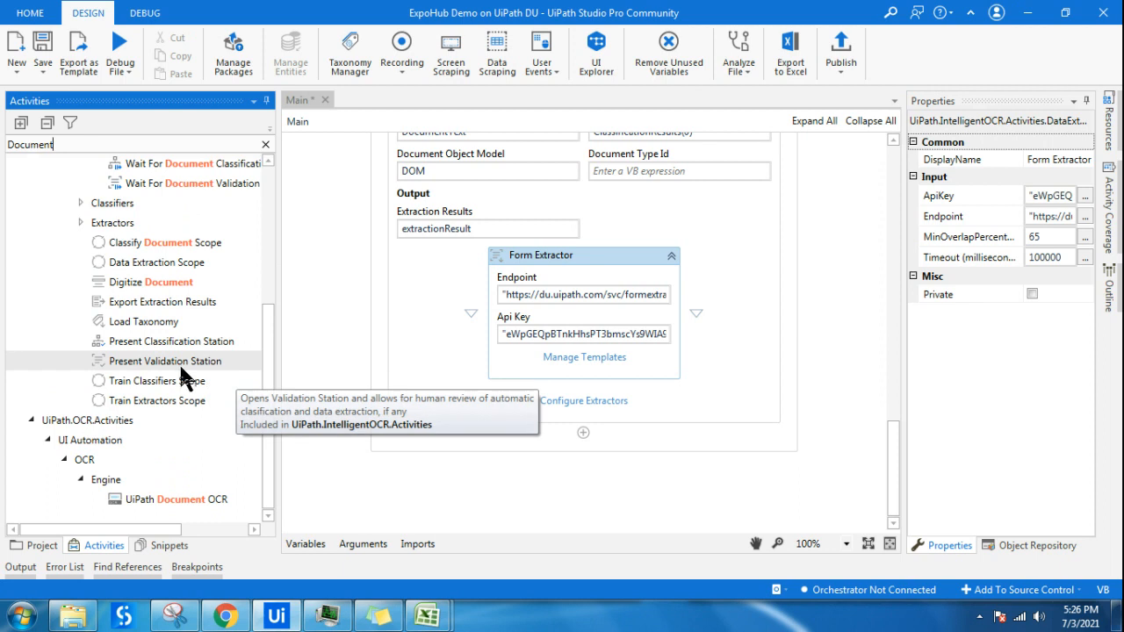
pyautogui.moveTo(174, 364); pyautogui.dragTo(582, 458)
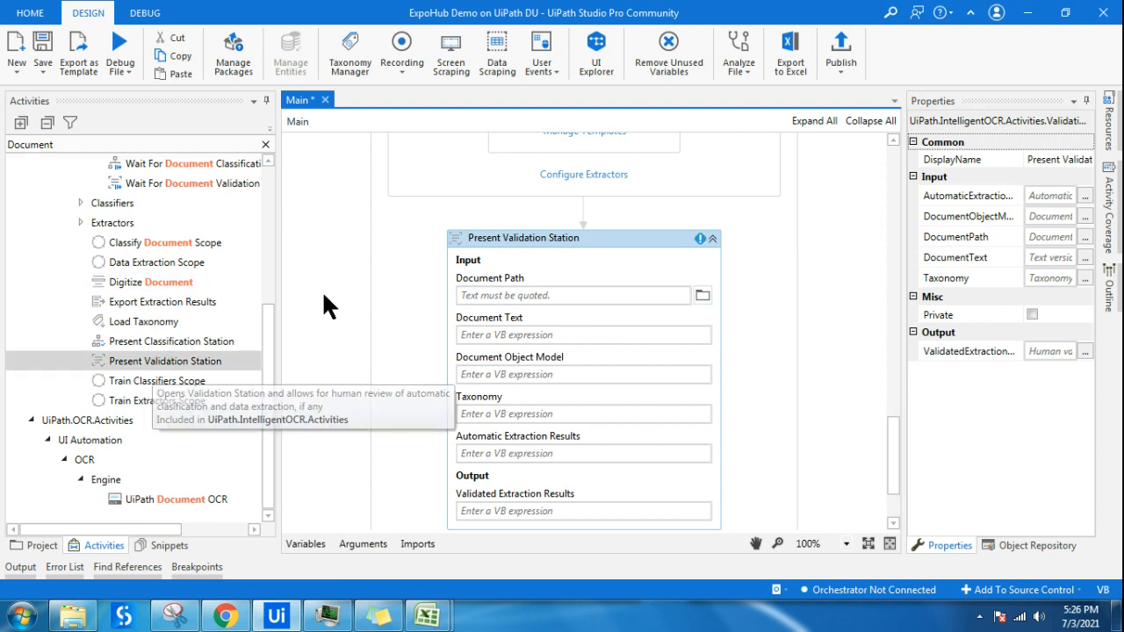
# Step: Assign DocumentPath as the Document Path and DocumentText as the Document Text of the Present Validation Station
pyautogui.click(504, 295)
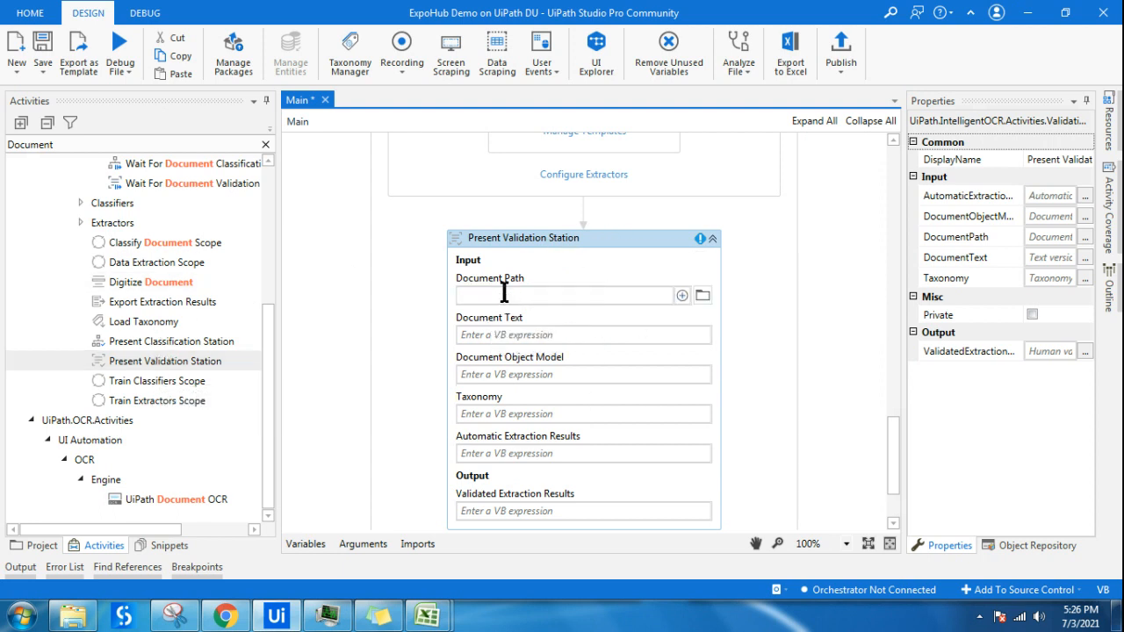
pyautogui.write('D')
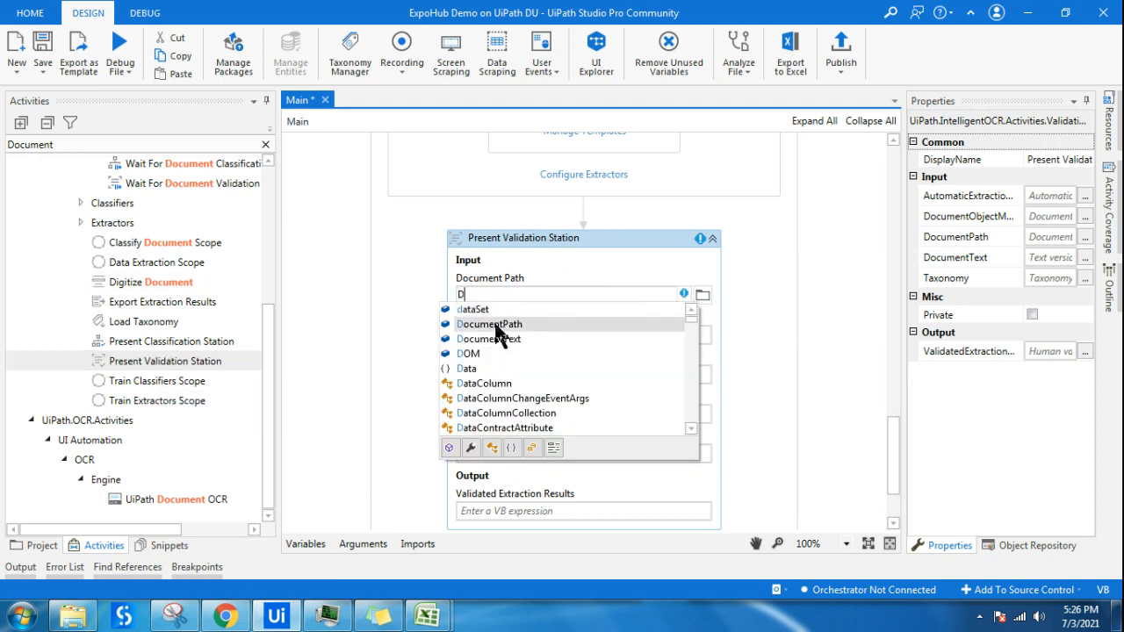
pyautogui.click(497, 326)
pyautogui.click(493, 336)
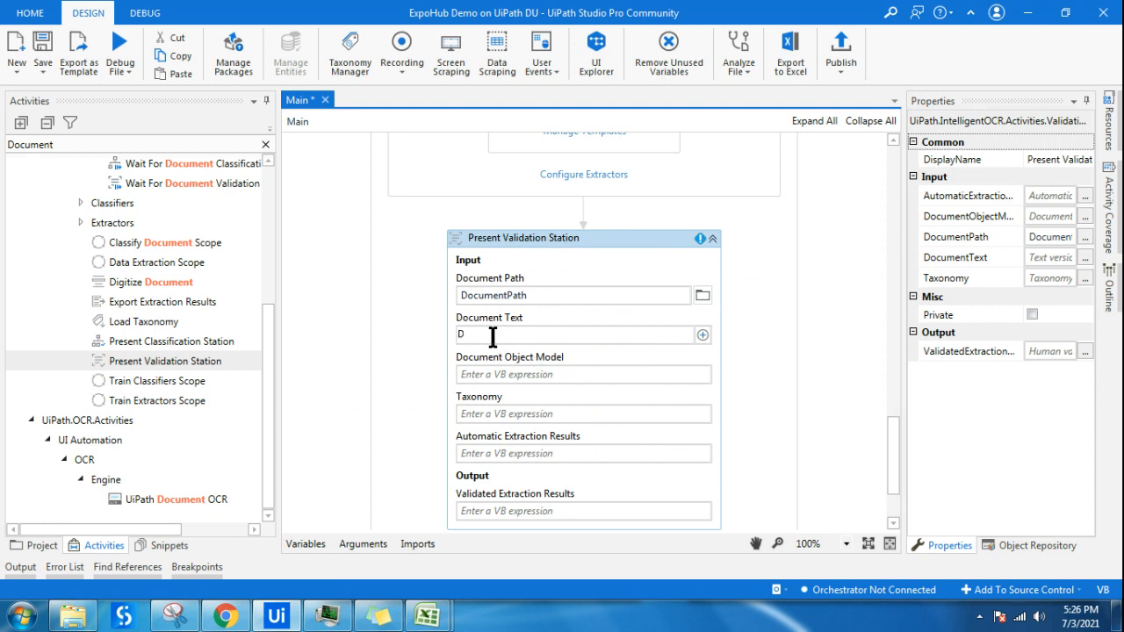
pyautogui.write('D')
pyautogui.click(493, 376)
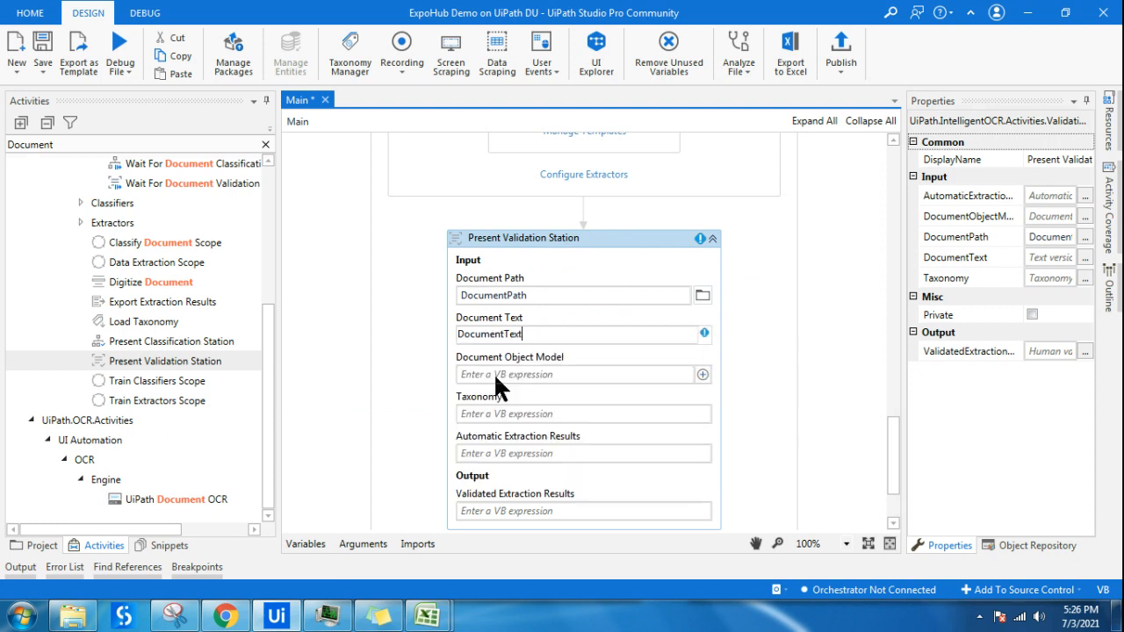
# Step: Assign DOM as the Document Object Model and Taxonomy as the Taxonomy of the Present Validation Station
pyautogui.click(492, 372)
pyautogui.write('D')
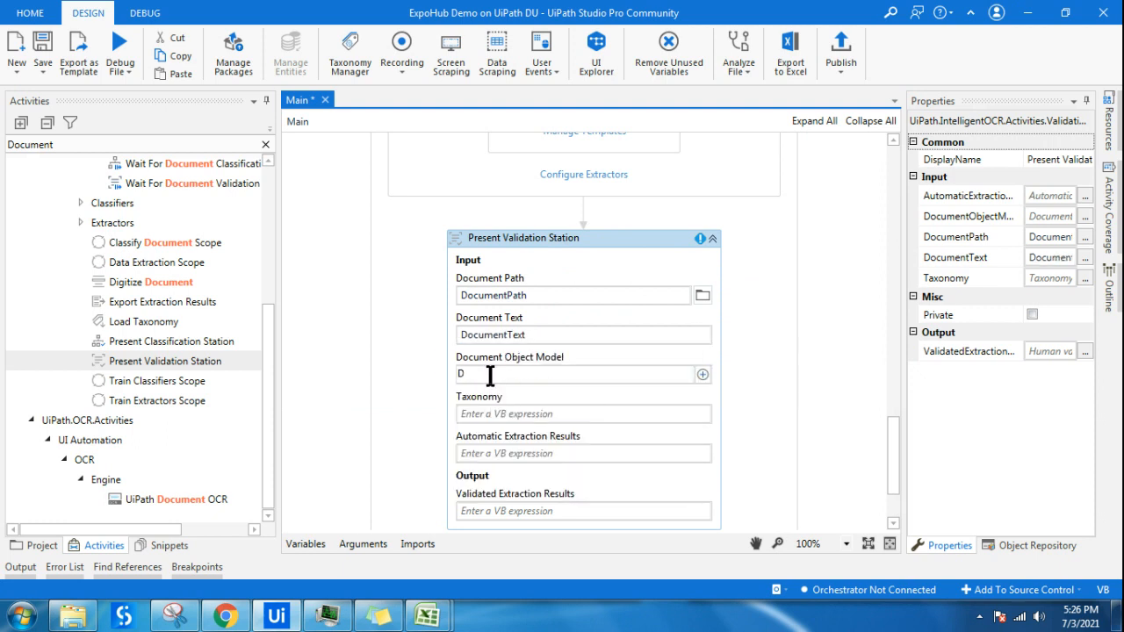
pyautogui.write('OM')
pyautogui.click(489, 386)
pyautogui.click(519, 412)
pyautogui.write('Tax')
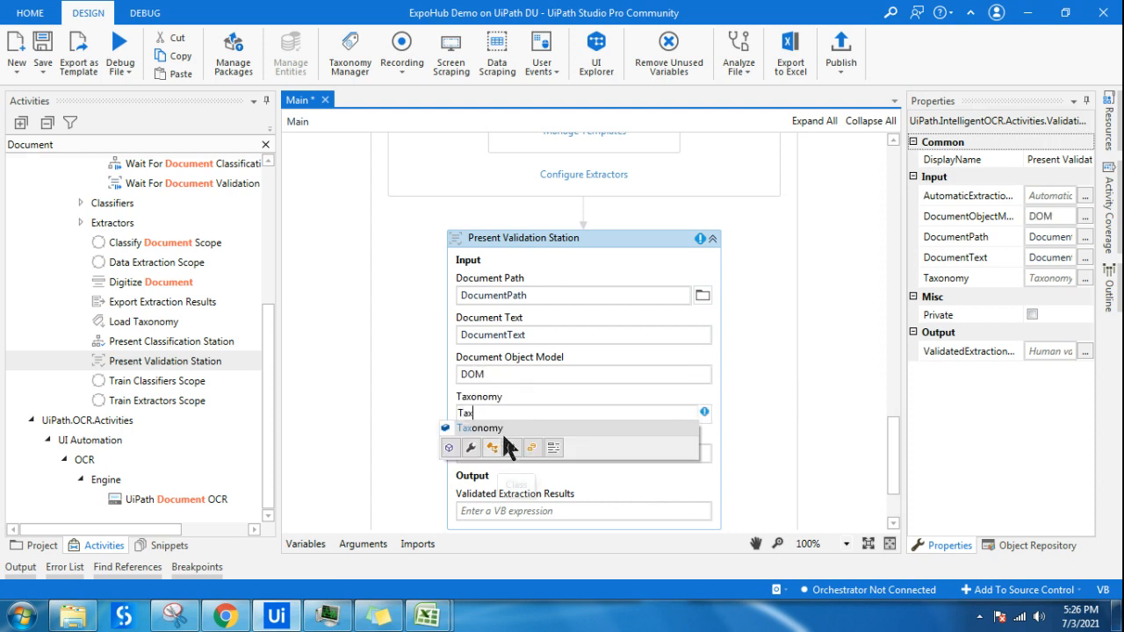
pyautogui.click(509, 428)
pyautogui.click(722, 245)
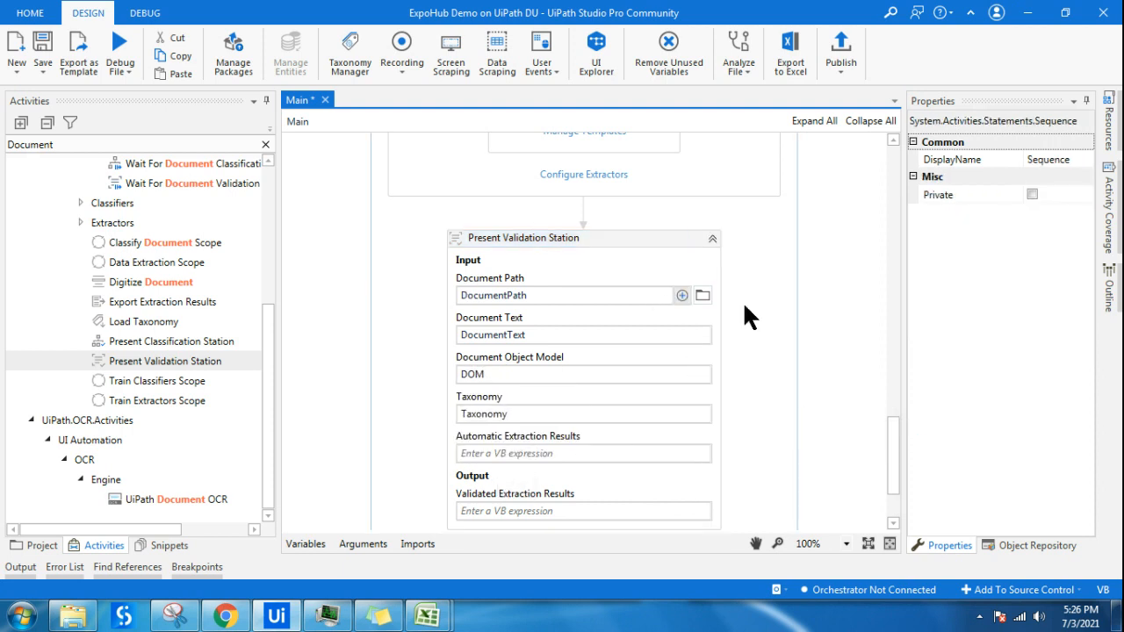
# Step: Look up the Data Extraction Scope's output variable and assign extractionResult as the Present Validation Station's Automatic Extraction Results
pyautogui.scroll(-2, 890, 433)
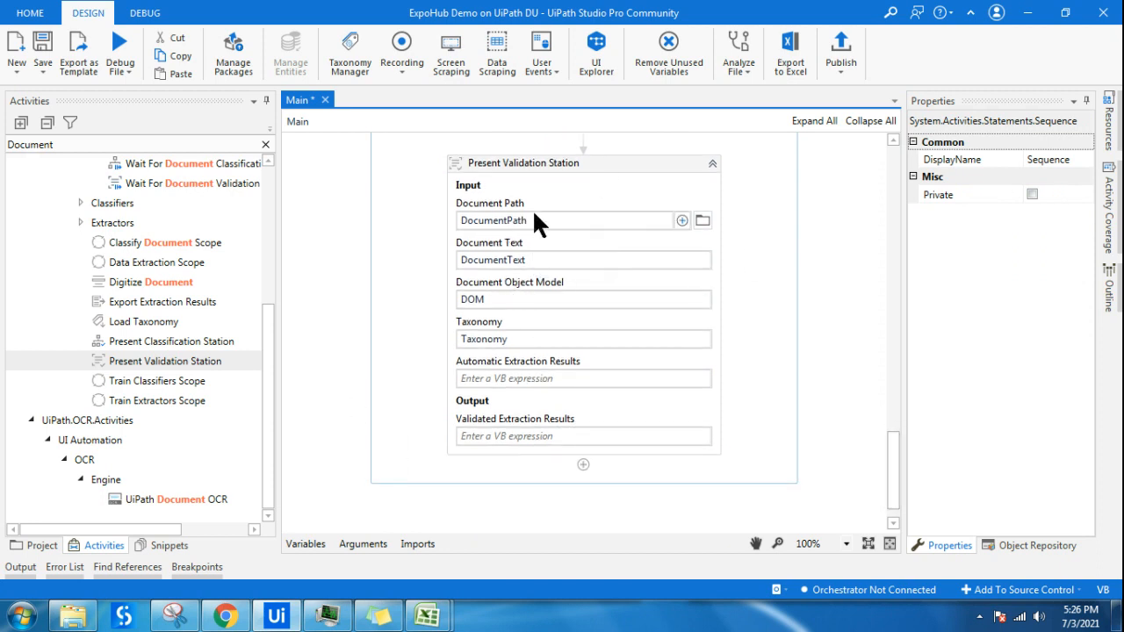
pyautogui.scroll(3, 537, 186)
pyautogui.scroll(-2, 521, 293)
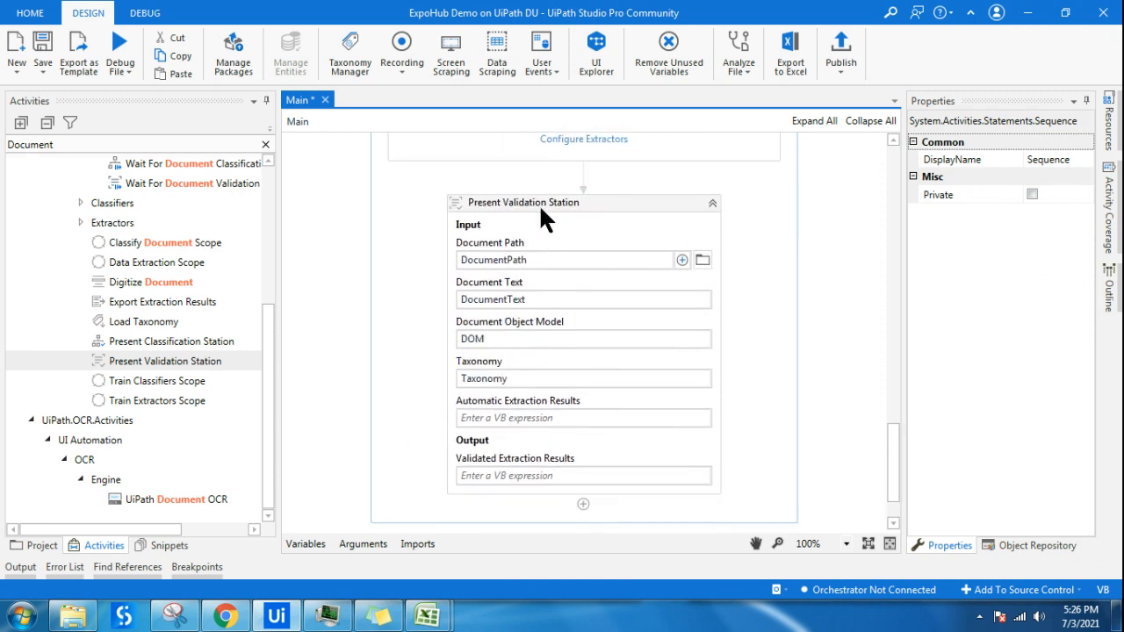
pyautogui.click(568, 261)
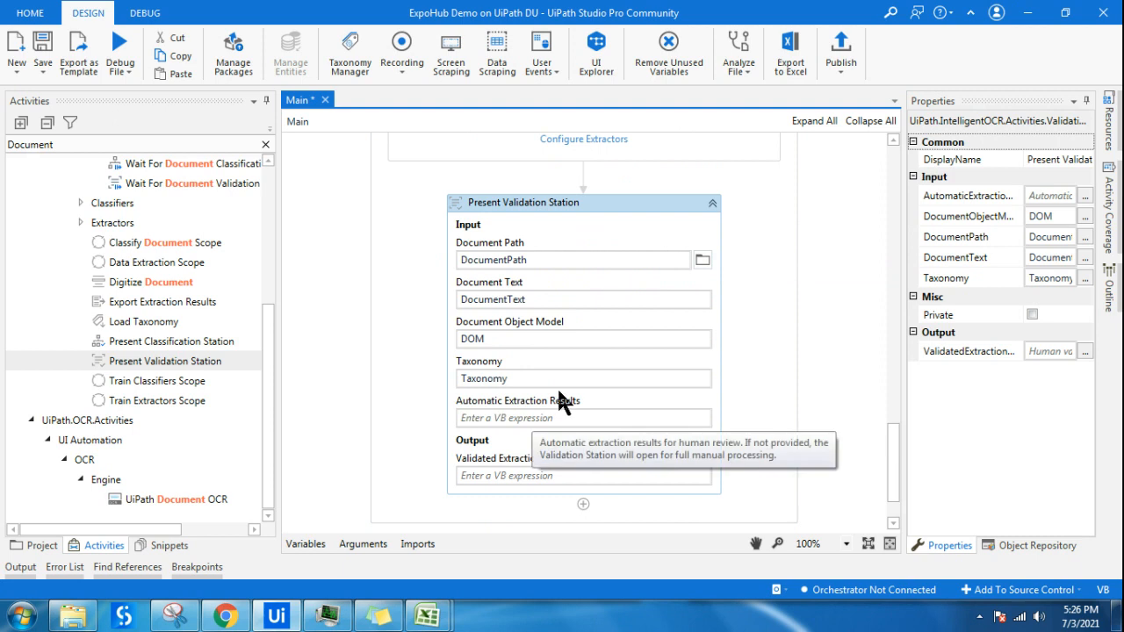
pyautogui.scroll(5, 557, 386)
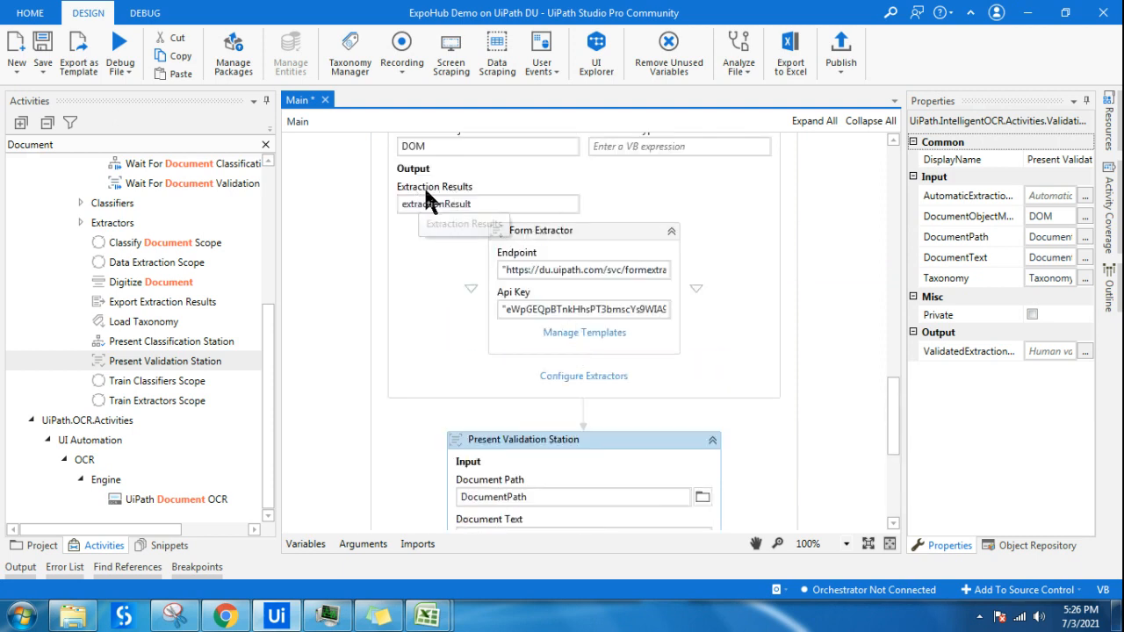
pyautogui.scroll(5, 479, 225)
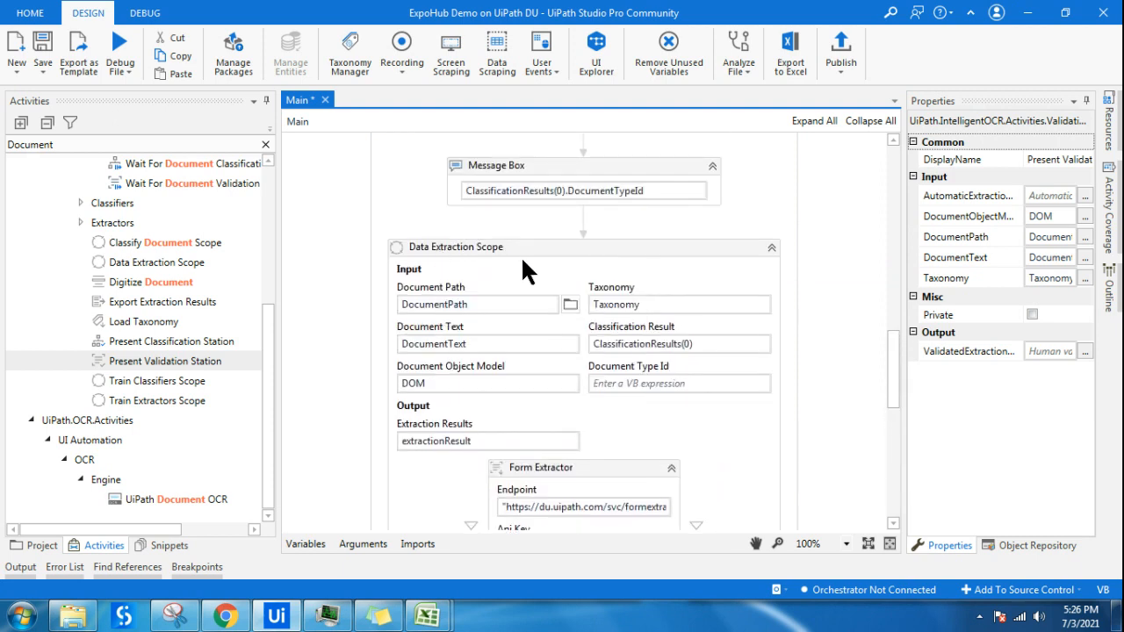
pyautogui.scroll(-2, 439, 430)
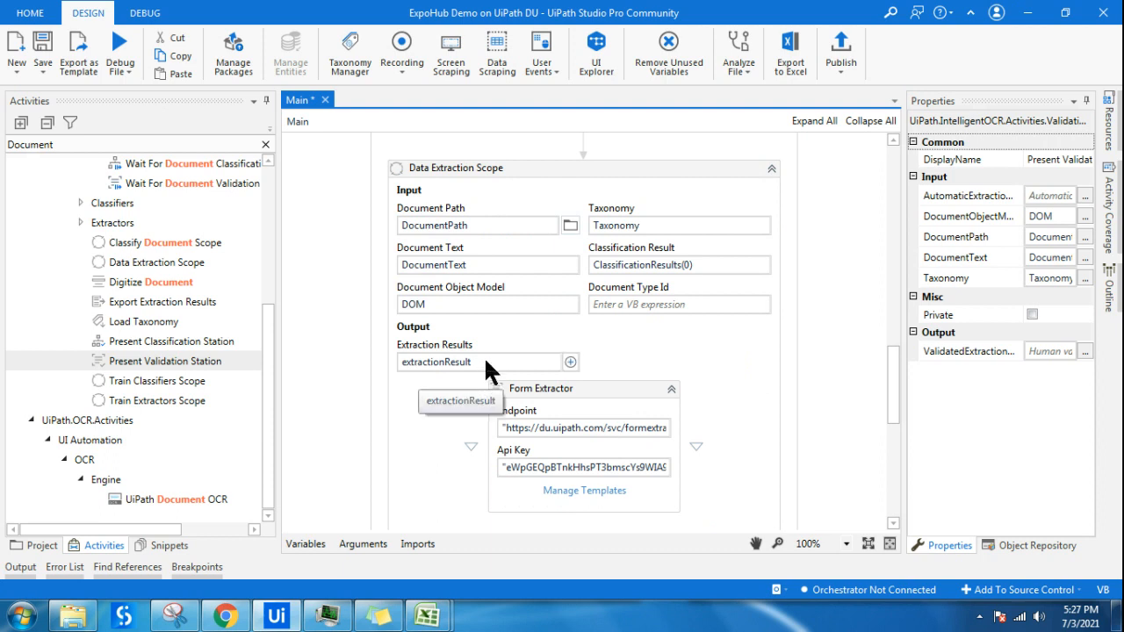
pyautogui.scroll(-8, 483, 355)
pyautogui.click(481, 497)
pyautogui.write('ex')
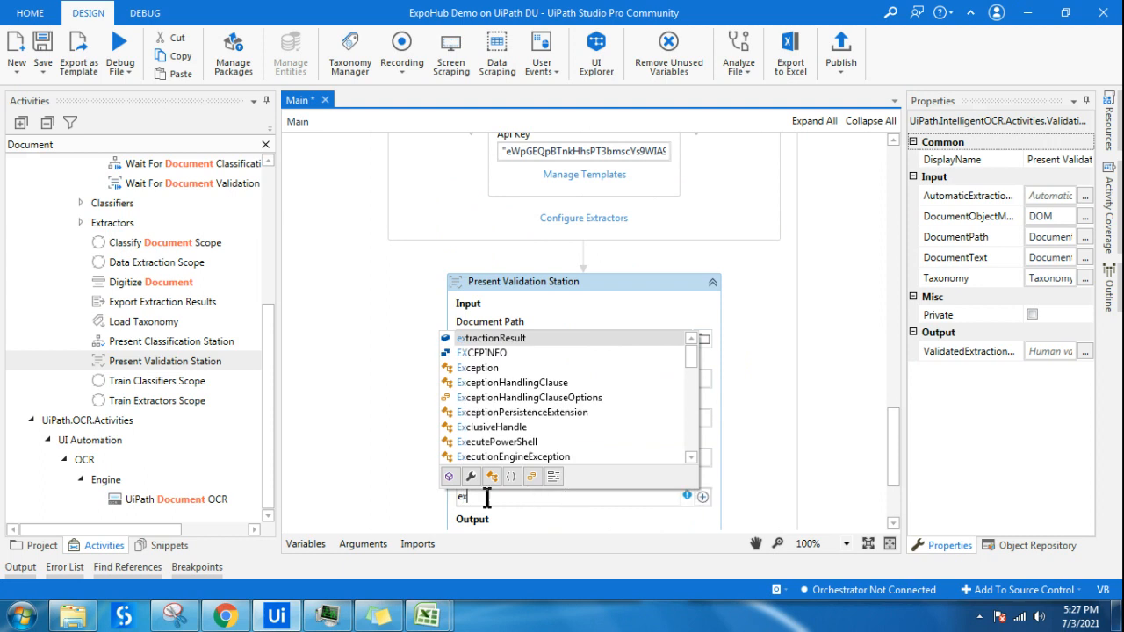
pyautogui.doubleClick(499, 338)
pyautogui.click(793, 407)
pyautogui.scroll(-3, 791, 421)
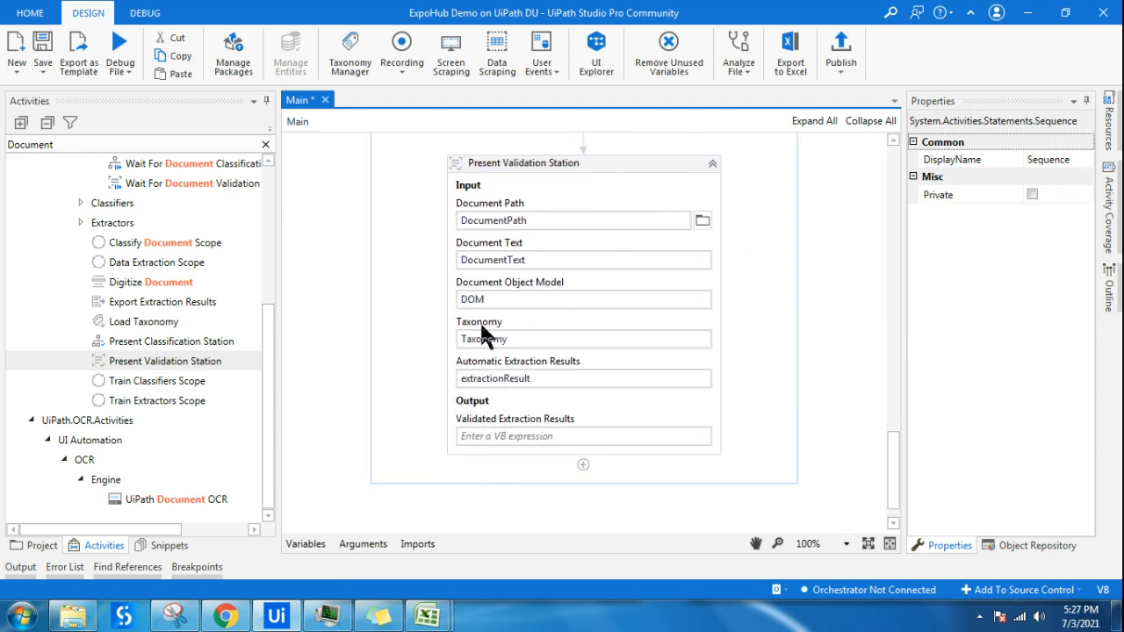
# Step: Set the Present Validation Station's Validated Extraction Results output to the variable validatedExtractionResults
pyautogui.click(493, 435)
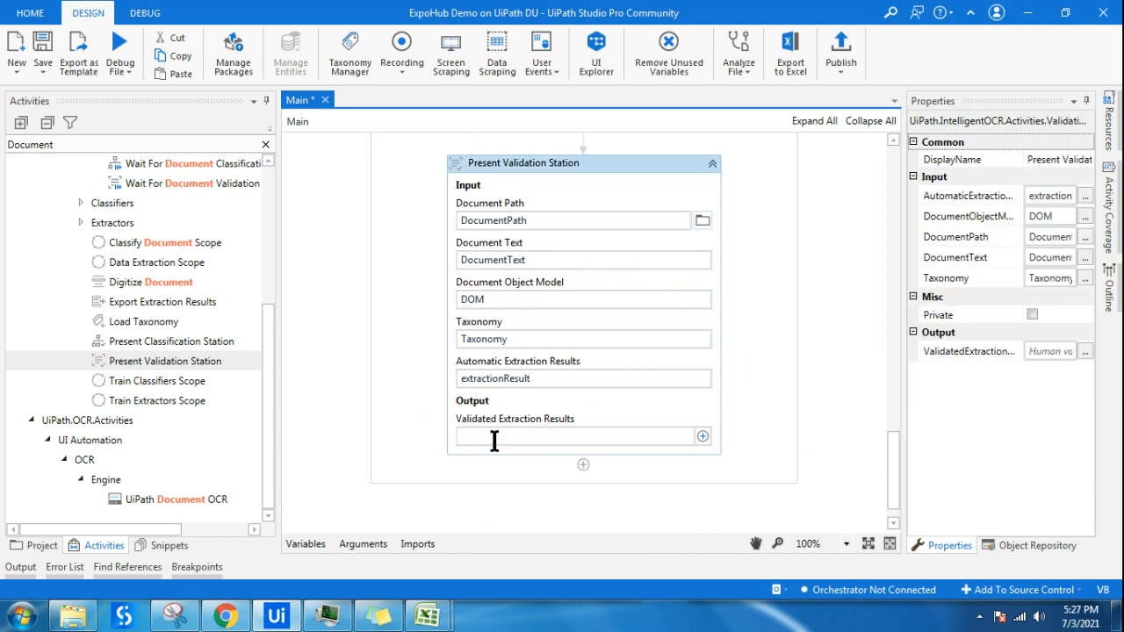
pyautogui.write('validatedExtractionResults')
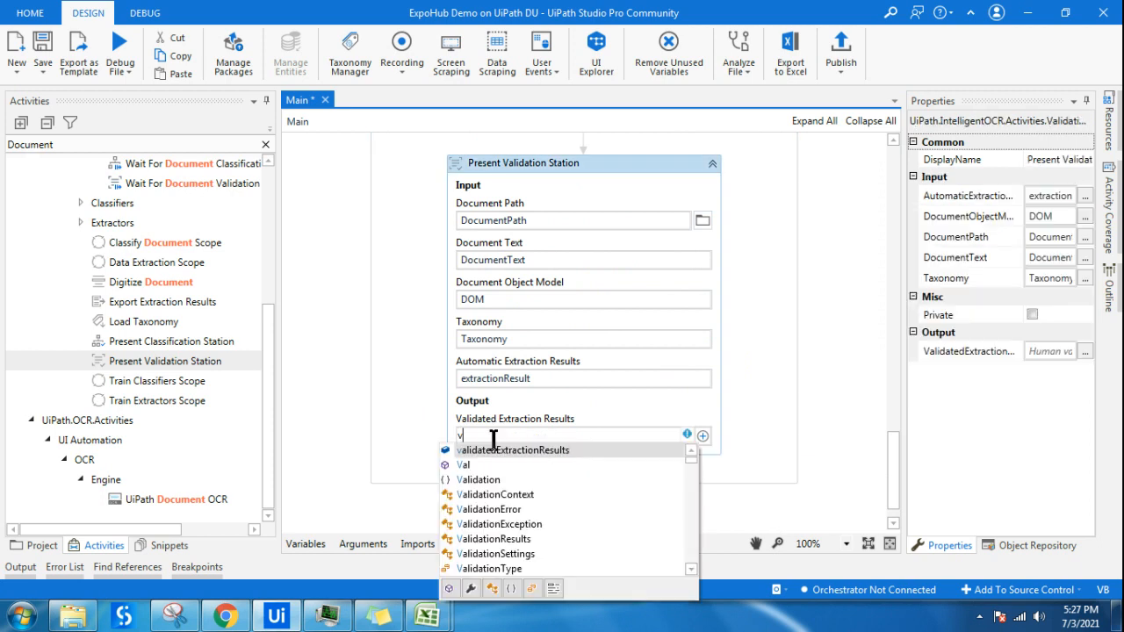
pyautogui.press('Return')
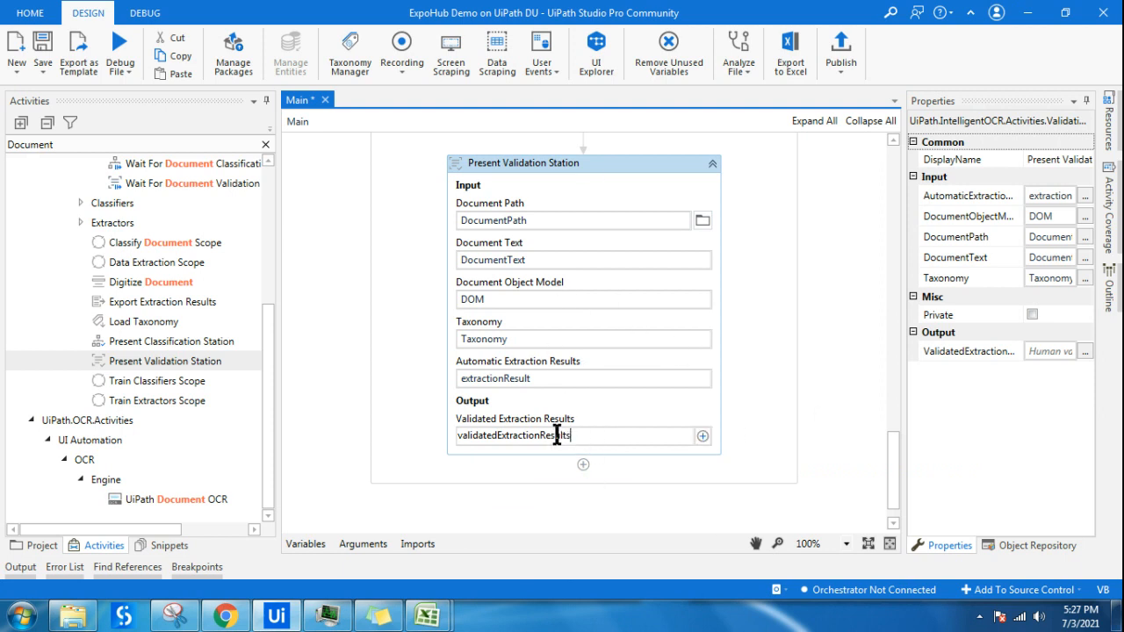
pyautogui.moveTo(556, 435)
# Step: Check the default file path stored in the workflow's DocumentPath variable
pyautogui.scroll(3, 653, 378)
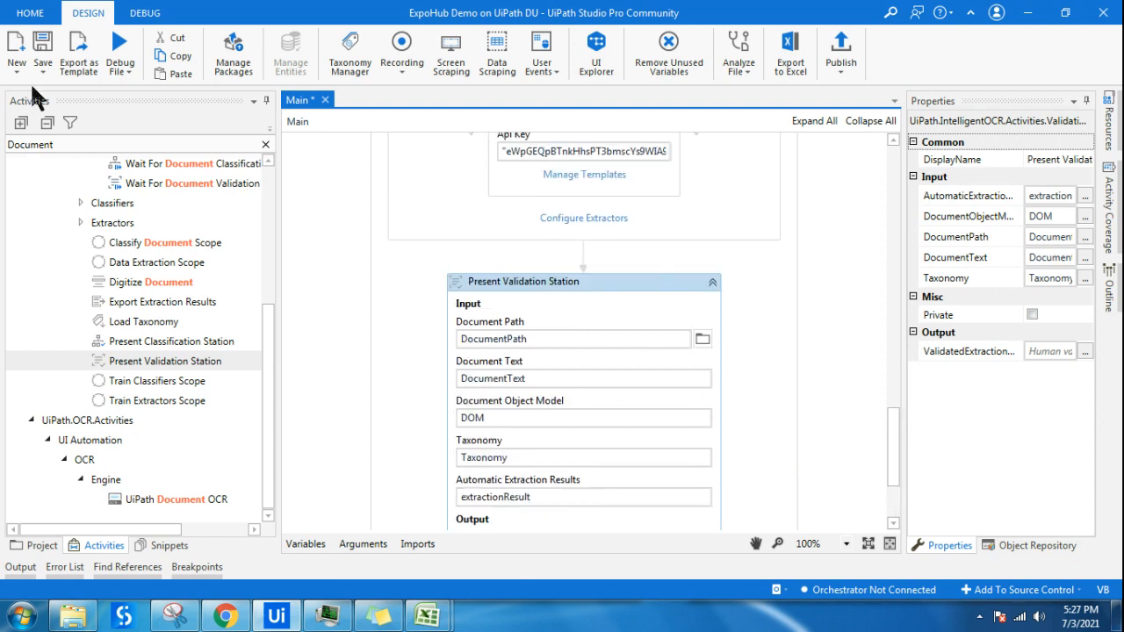
pyautogui.click(309, 544)
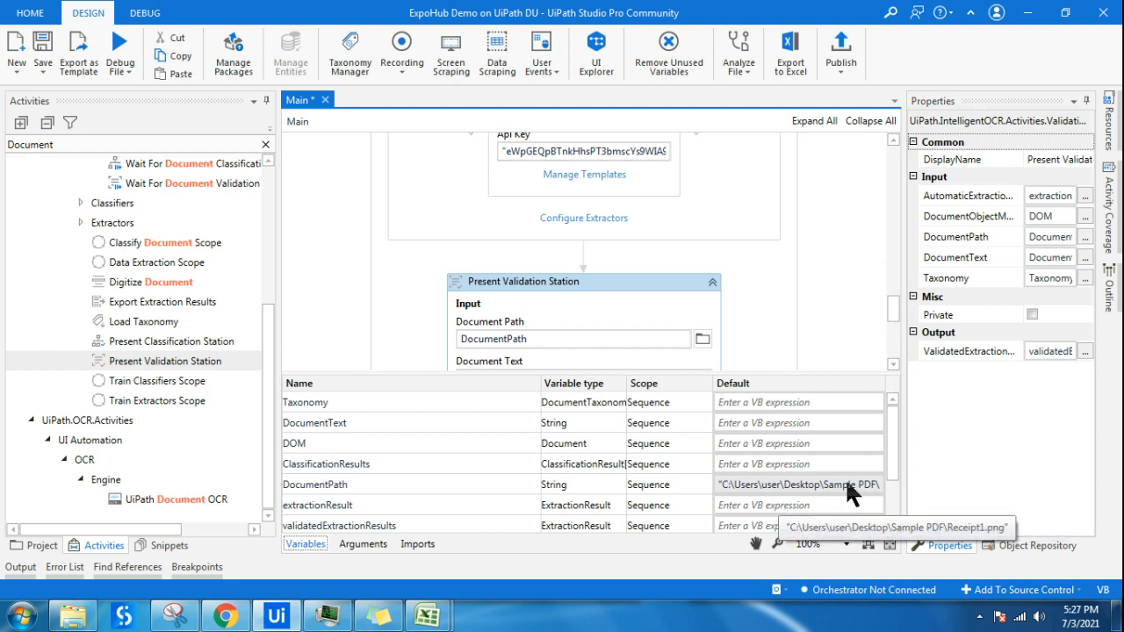
pyautogui.click(306, 543)
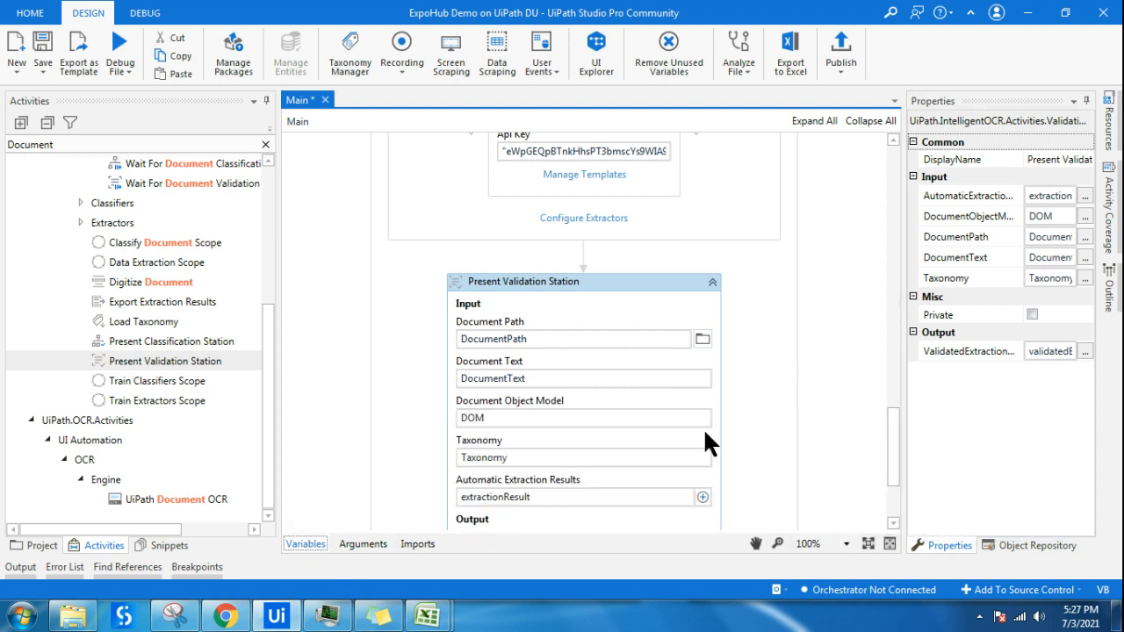
# Step: Run the workflow file in debug mode and dismiss the message box showing the classified document type
pyautogui.click(120, 55)
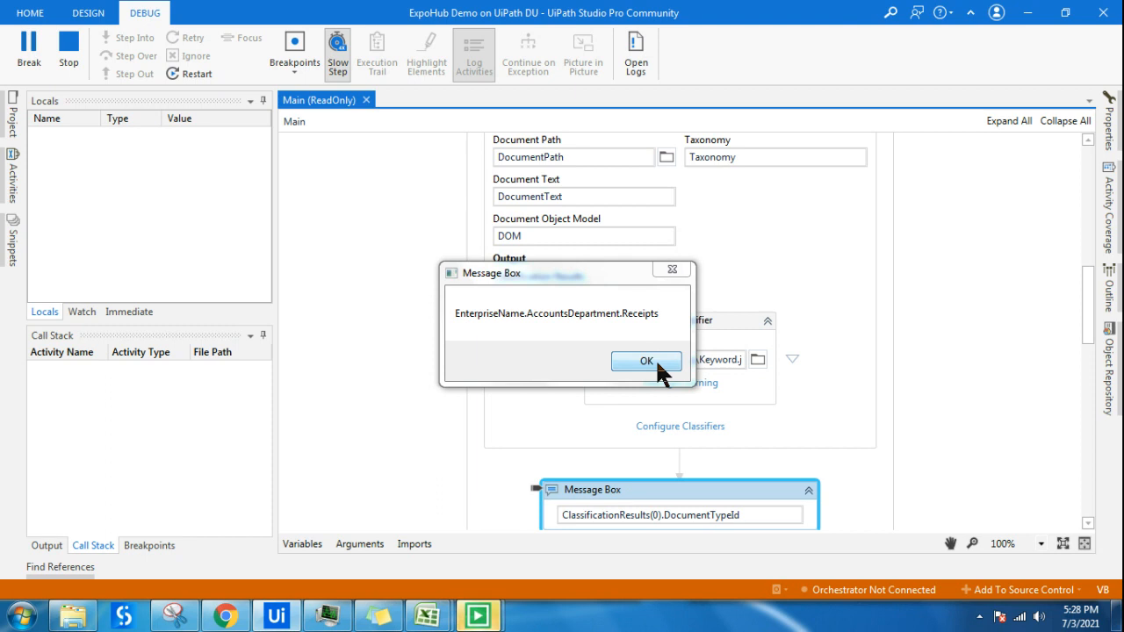
pyautogui.scroll(-2, 855, 476)
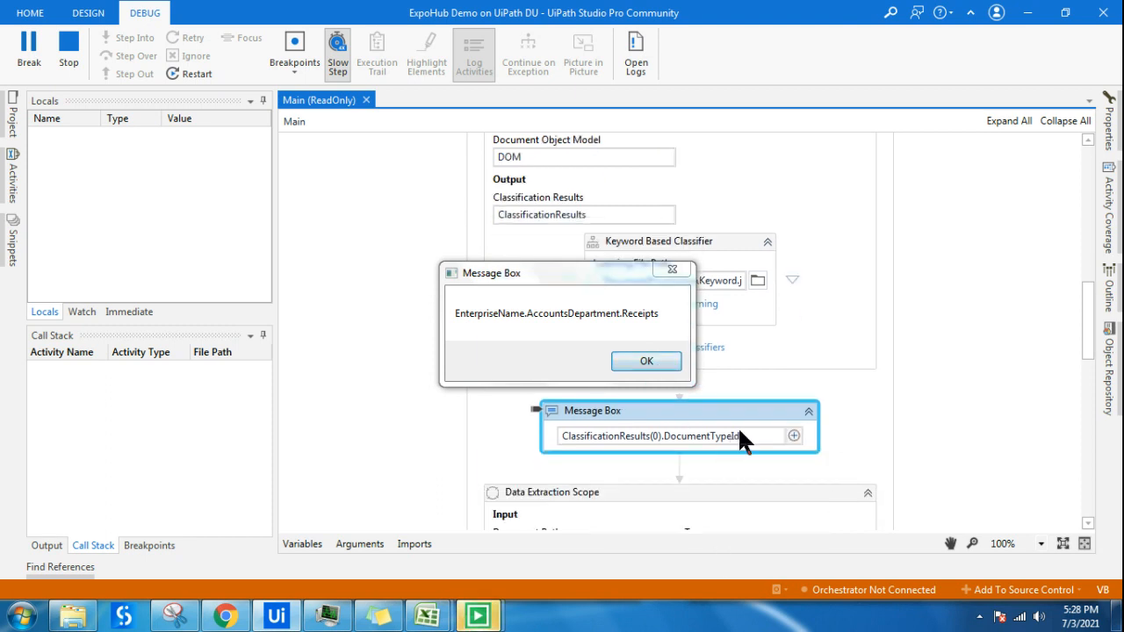
pyautogui.click(665, 367)
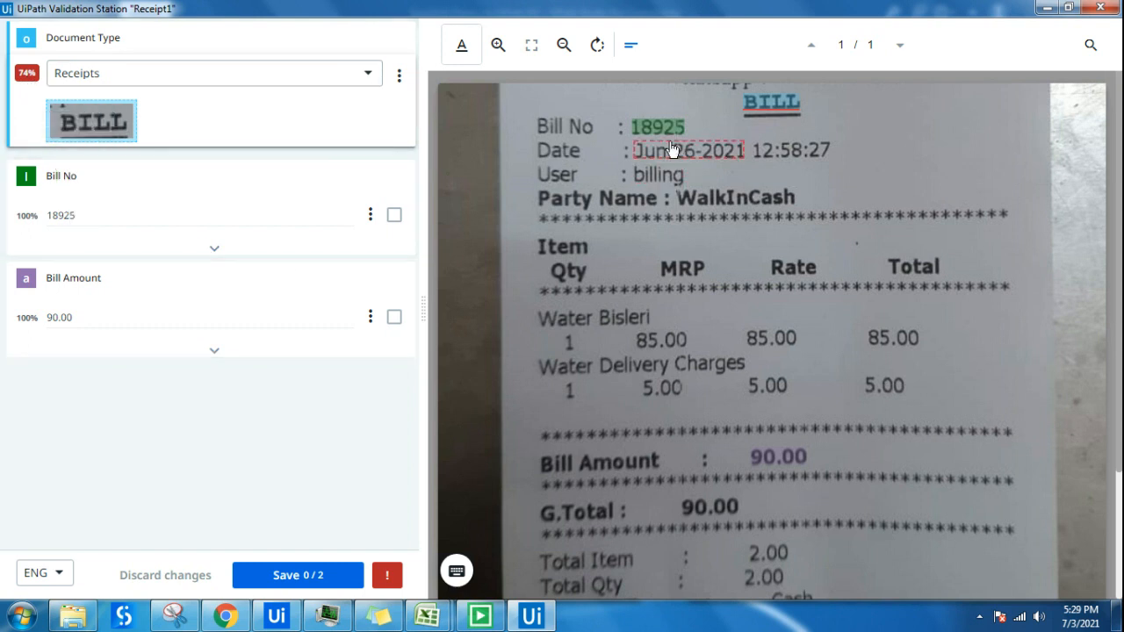
# Step: Mark the extracted Bill No and Bill Amount values as verified in the Validation Station
pyautogui.click(394, 217)
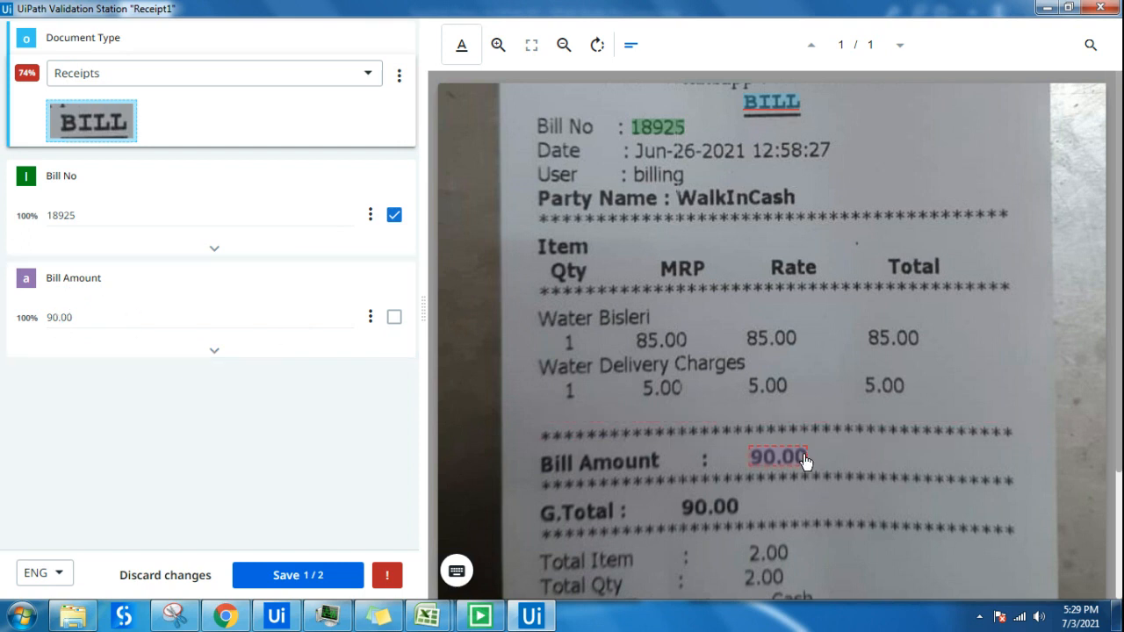
pyautogui.click(394, 319)
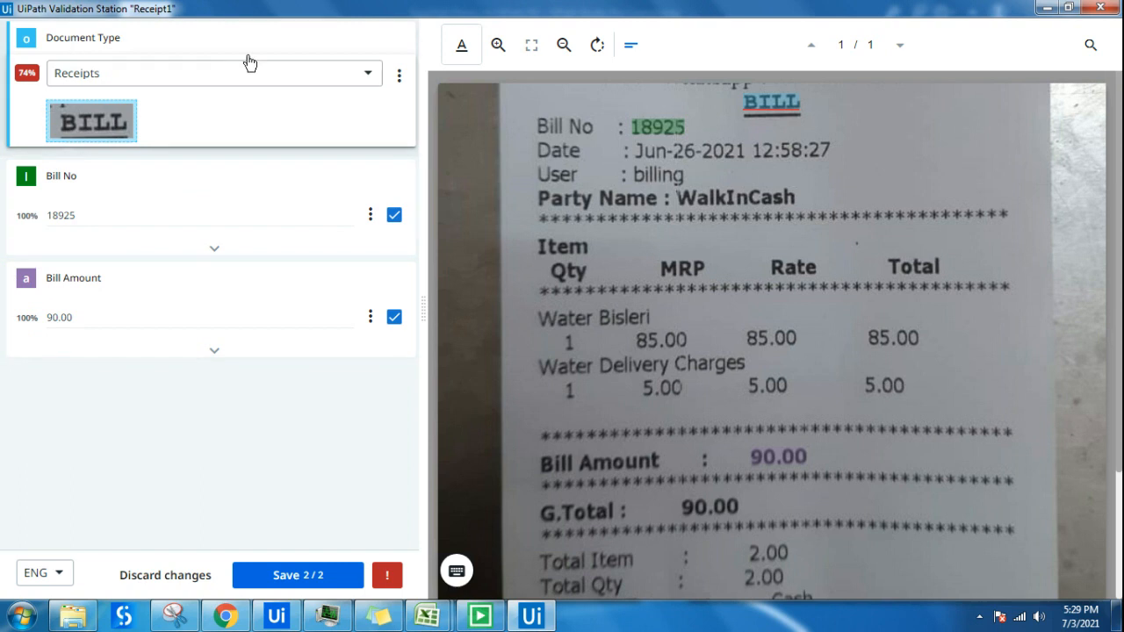
# Step: Save the verified receipt extraction results
pyautogui.click(303, 578)
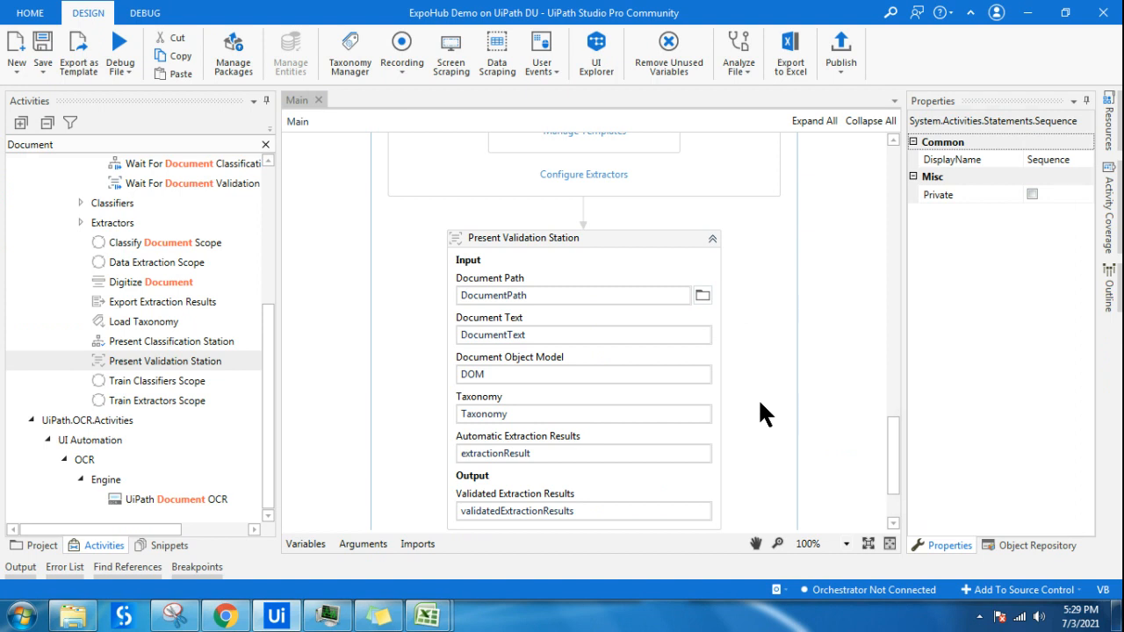
# Step: Switch to the Sample PDF folder and copy the full path of the PDF Sep 03 2020_Invoice 873104
pyautogui.moveTo(85, 607)
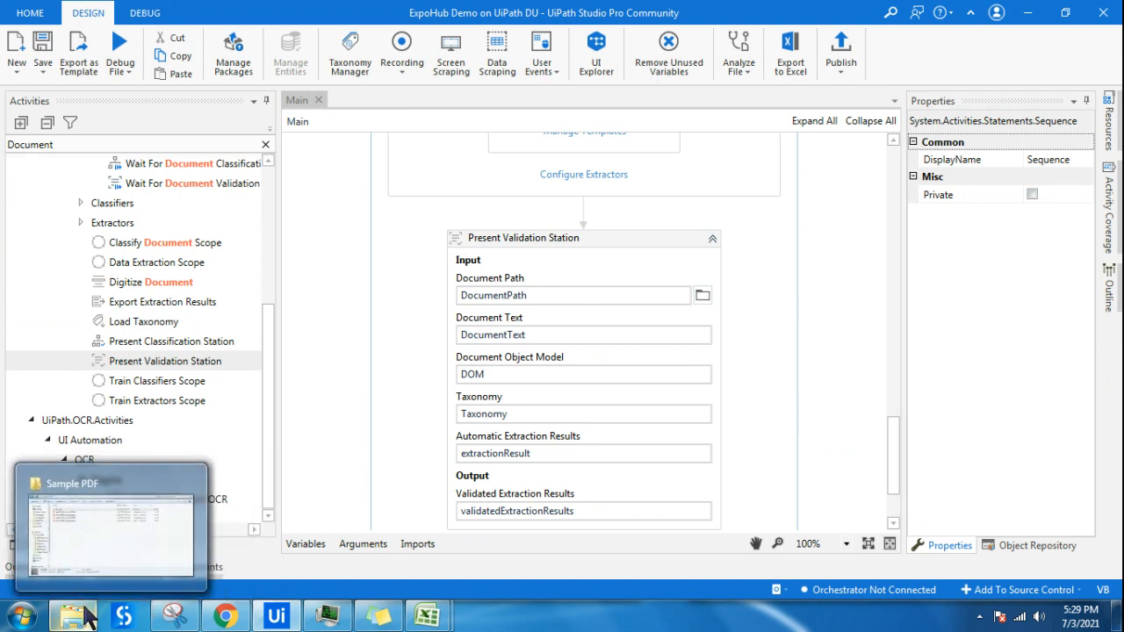
pyautogui.click(102, 537)
pyautogui.moveTo(383, 207); pyautogui.dragTo(350, 220)
pyautogui.rightClick(326, 206)
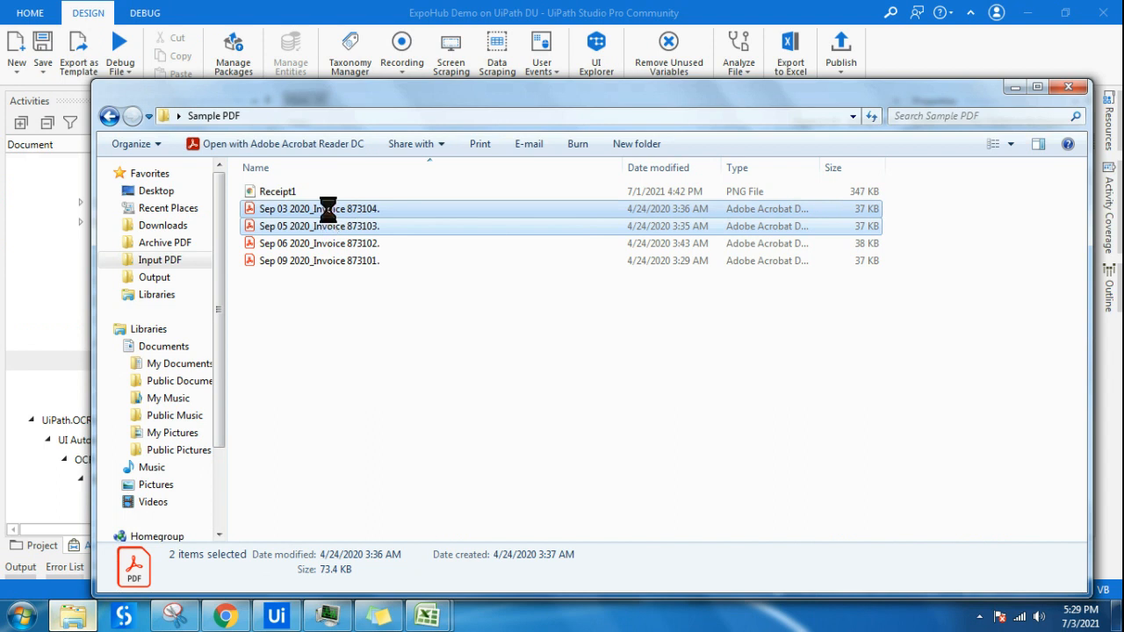
pyautogui.click(277, 388)
pyautogui.click(277, 388)
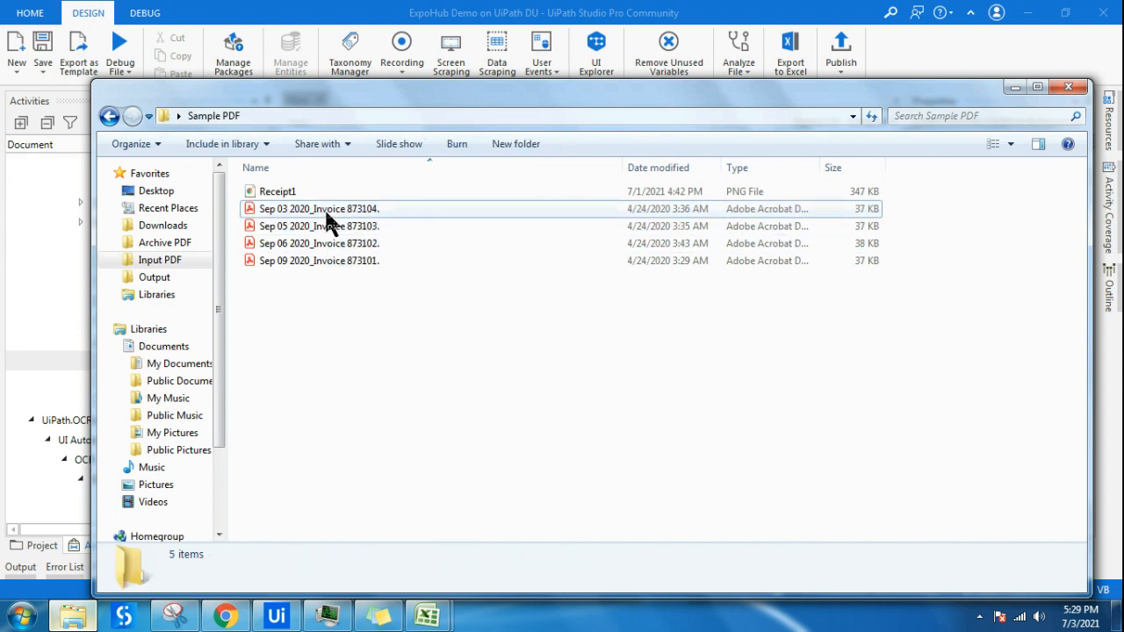
pyautogui.rightClick(330, 210)
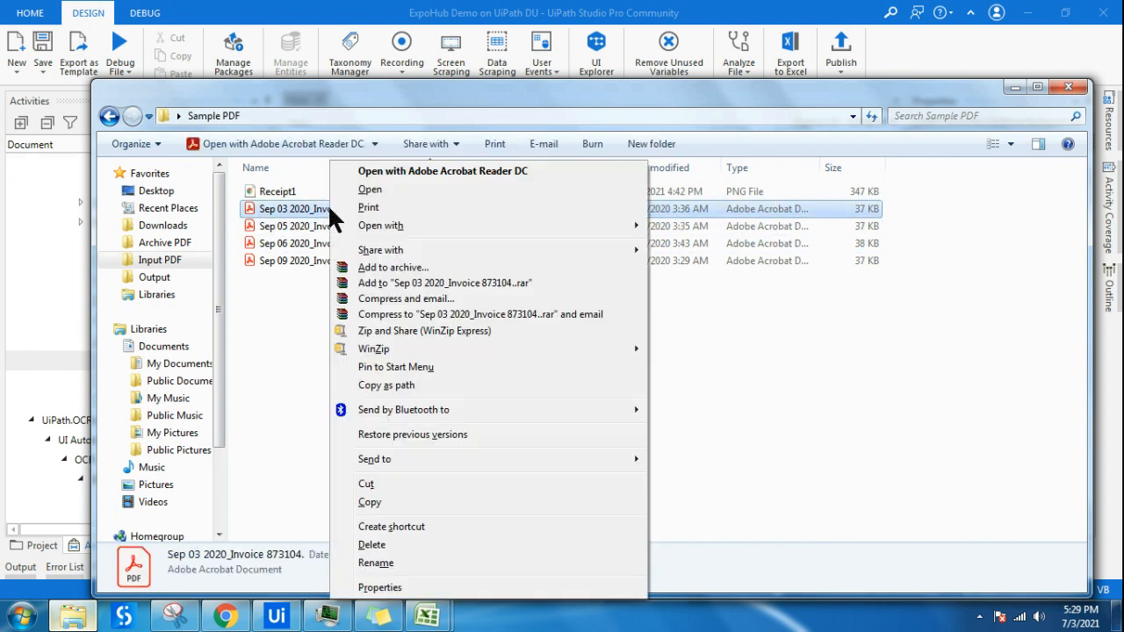
pyautogui.click(397, 386)
pyautogui.click(1015, 86)
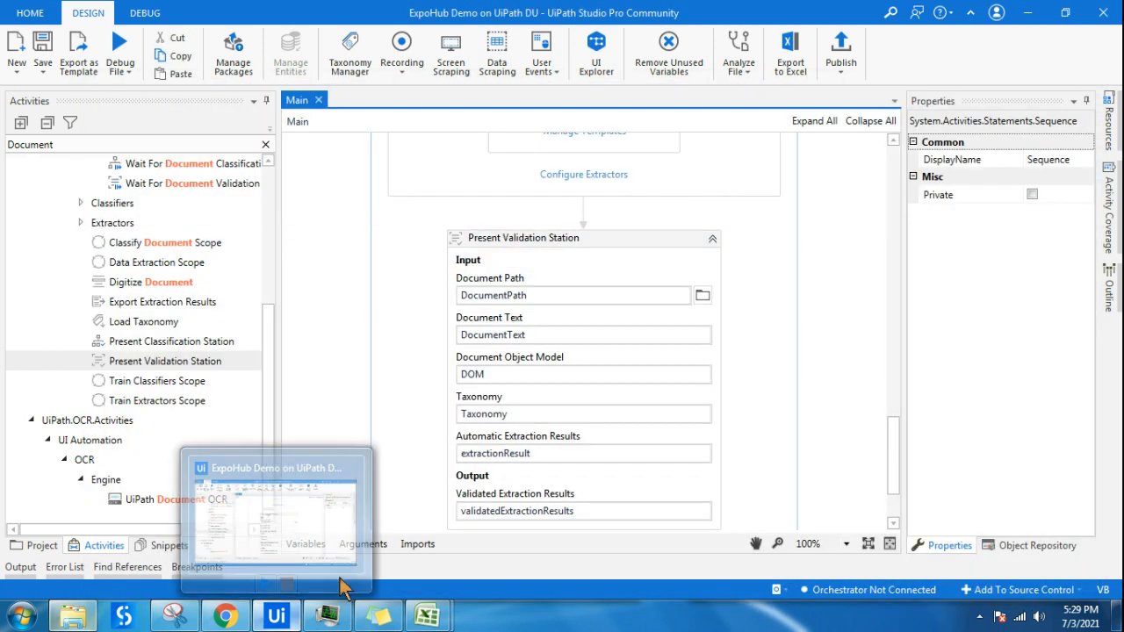
# Step: Replace the DocumentPath variable's default value with the copied path of the Sep 03 2020_Invoice 873104 PDF
pyautogui.click(337, 400)
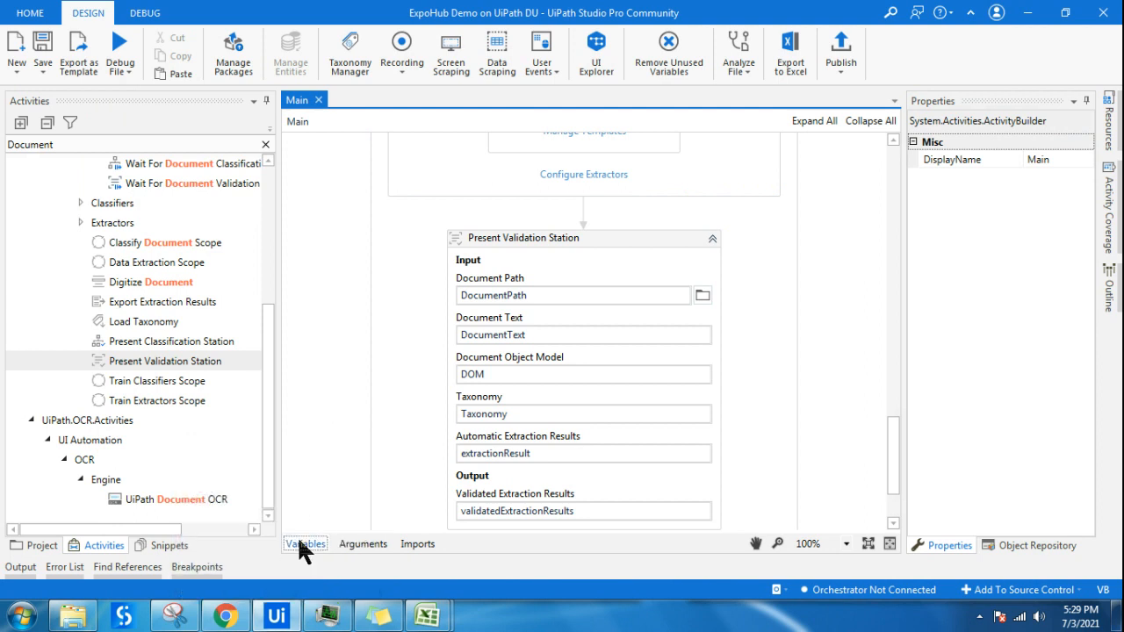
pyautogui.click(304, 544)
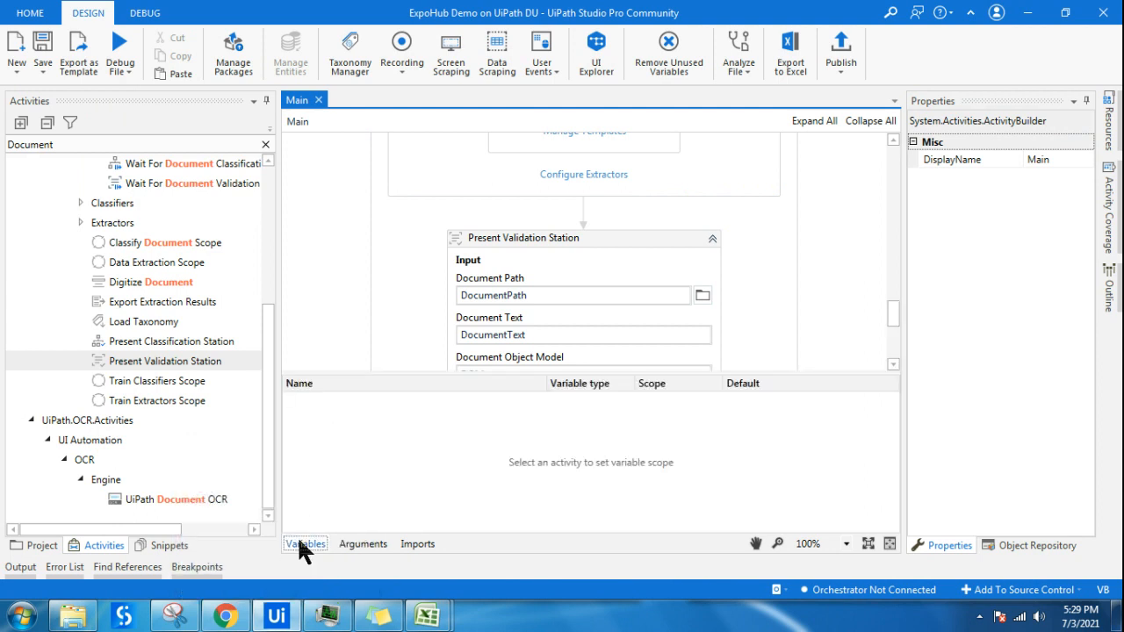
pyautogui.click(615, 237)
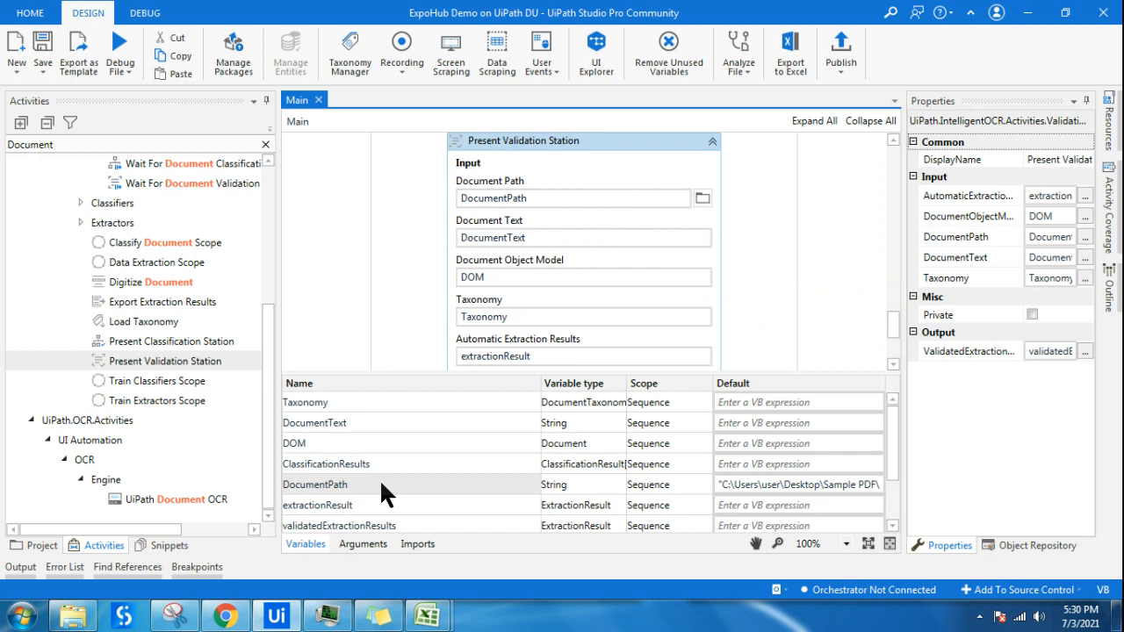
pyautogui.click(814, 485)
pyautogui.click(816, 486)
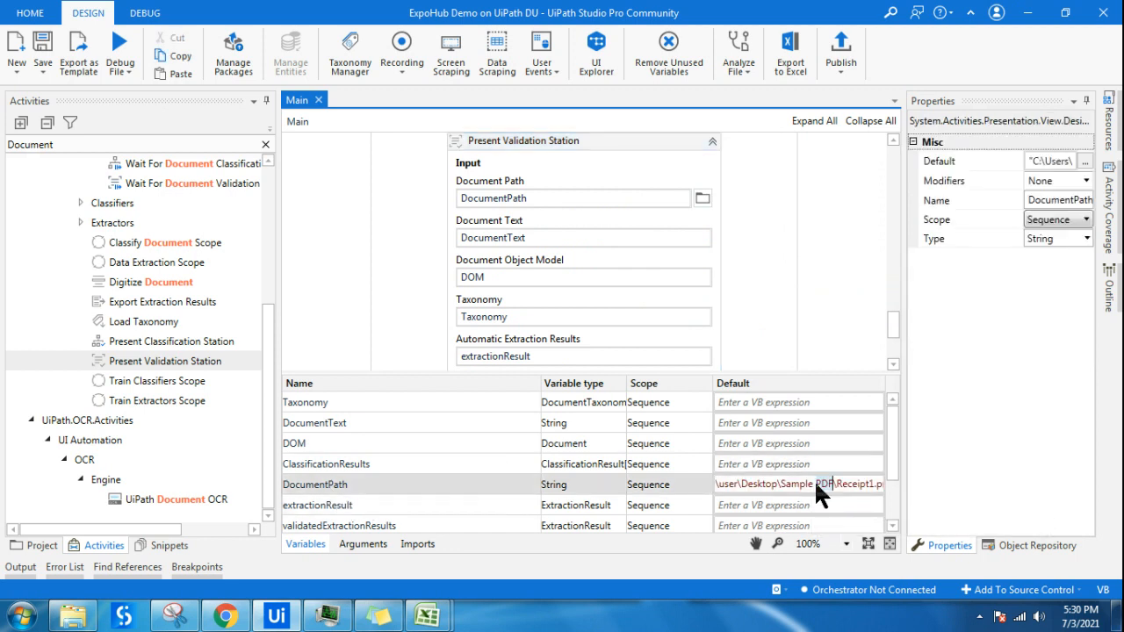
pyautogui.press('End')
pyautogui.press('BackSpace')
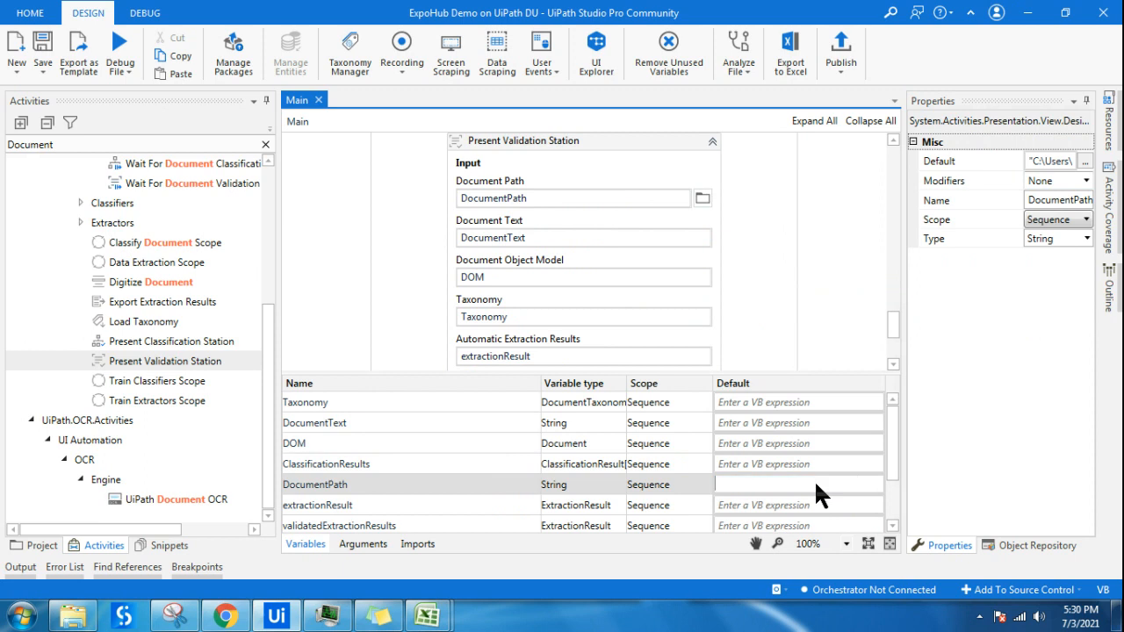
pyautogui.hotkey('ctrl', 'v')
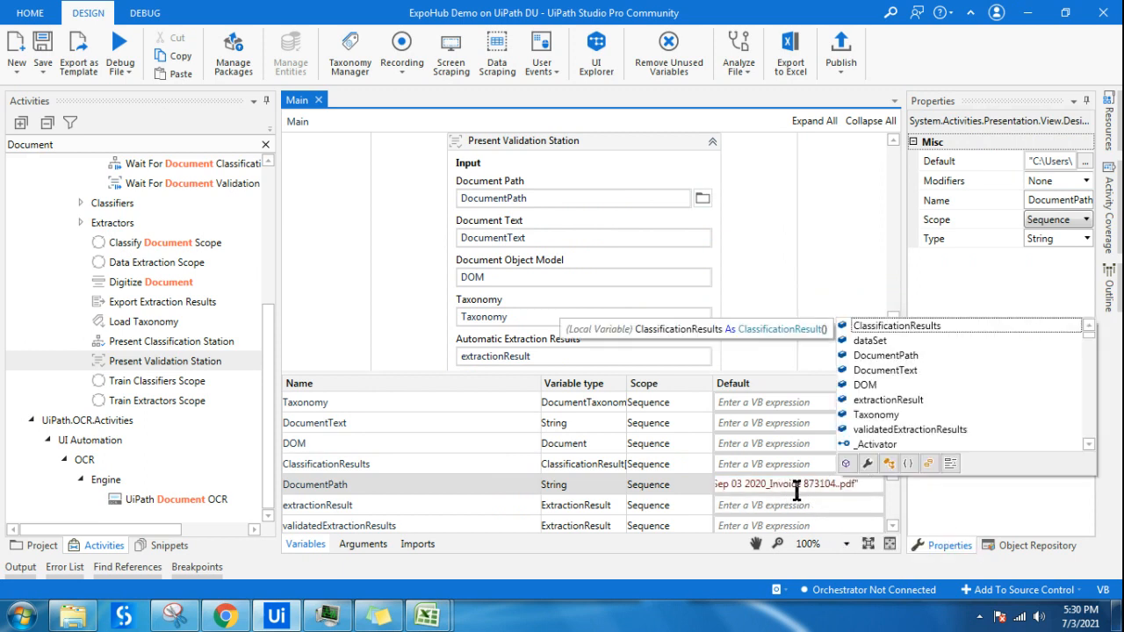
pyautogui.click(765, 261)
pyautogui.click(845, 249)
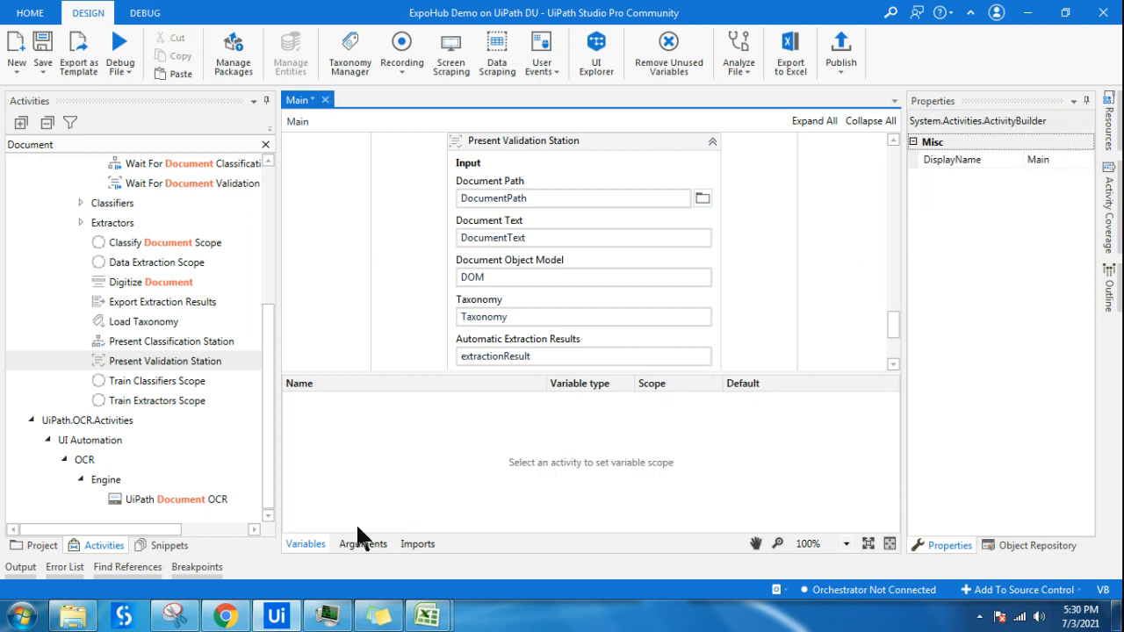
pyautogui.click(304, 544)
# Step: Start a new Form Extractor template for the Invoice document type and enter Expo as the beginning of its name
pyautogui.scroll(8, 836, 312)
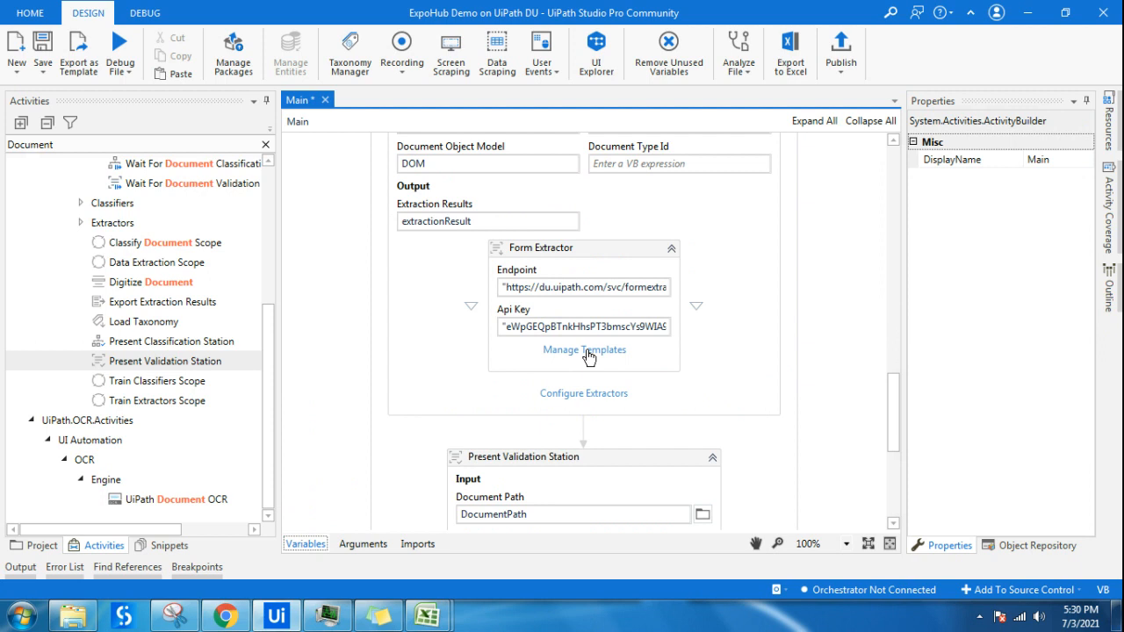
pyautogui.click(585, 351)
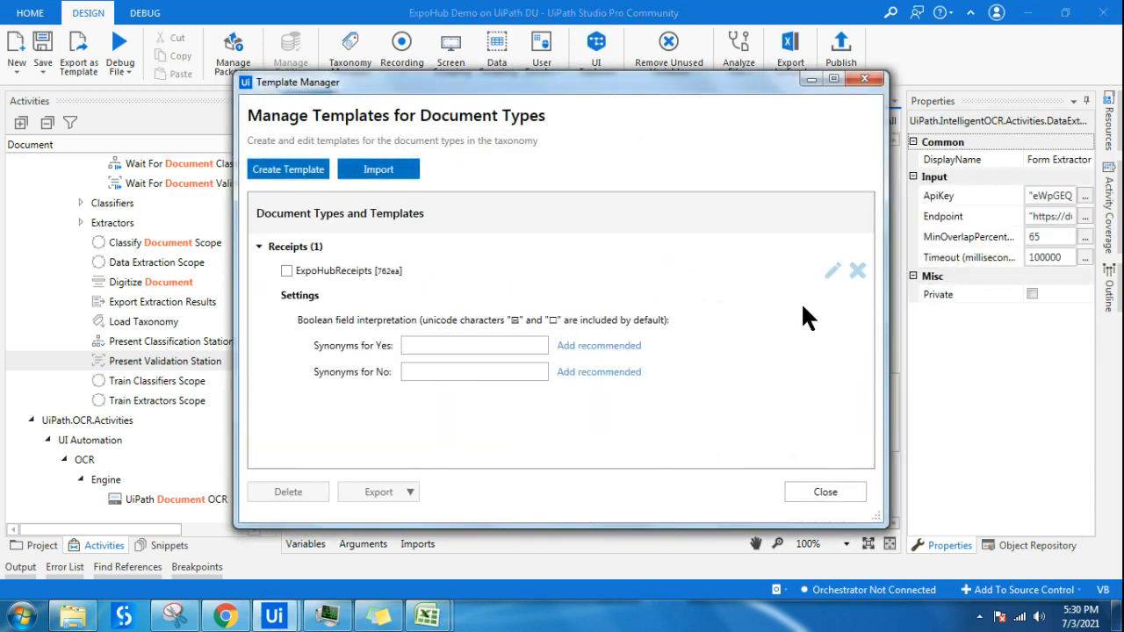
pyautogui.click(286, 171)
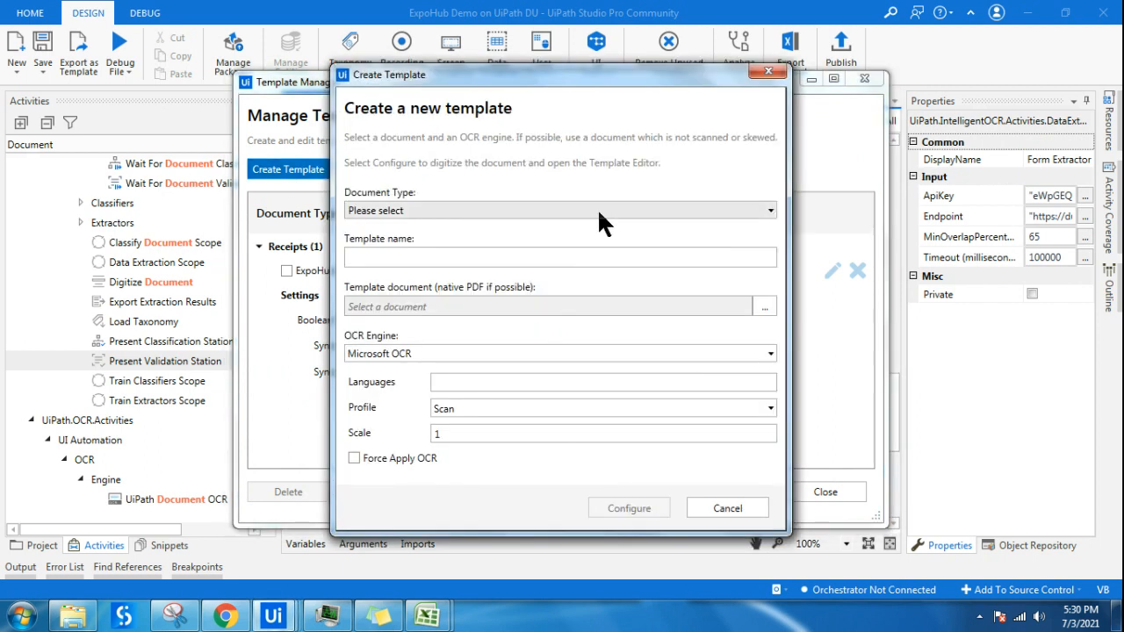
pyautogui.click(597, 209)
pyautogui.click(409, 226)
pyautogui.click(597, 258)
pyautogui.write('Expo')
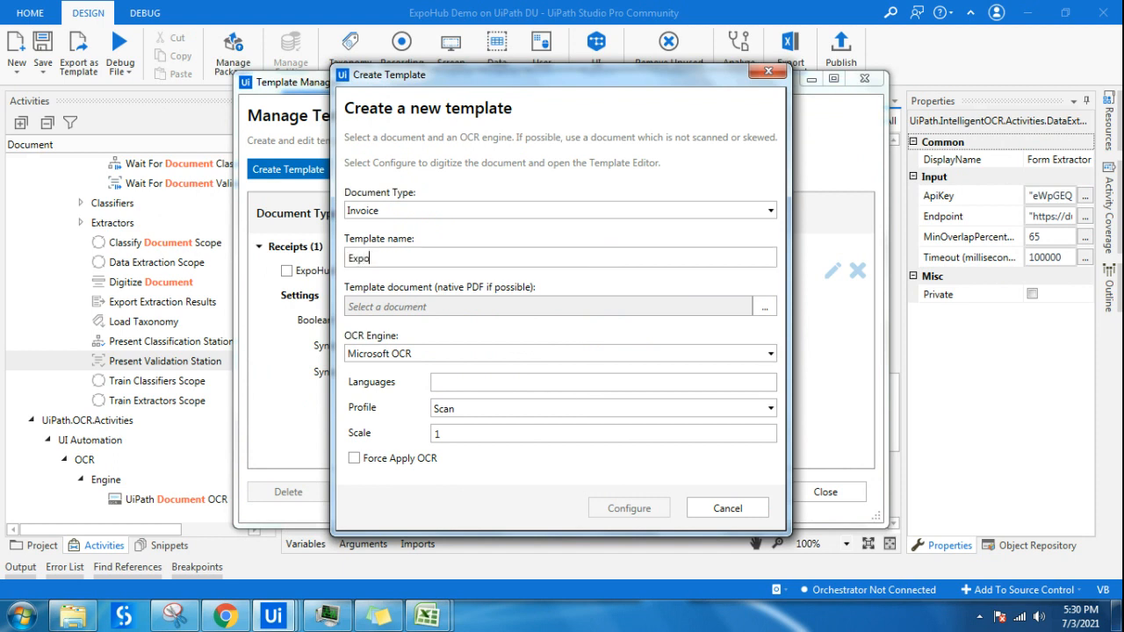
# Step: Switch to Adobe Acrobat Reader with the Sep 03 2020_Invoice 873104 PDF and examine the invoice's fields and layout
pyautogui.click(224, 615)
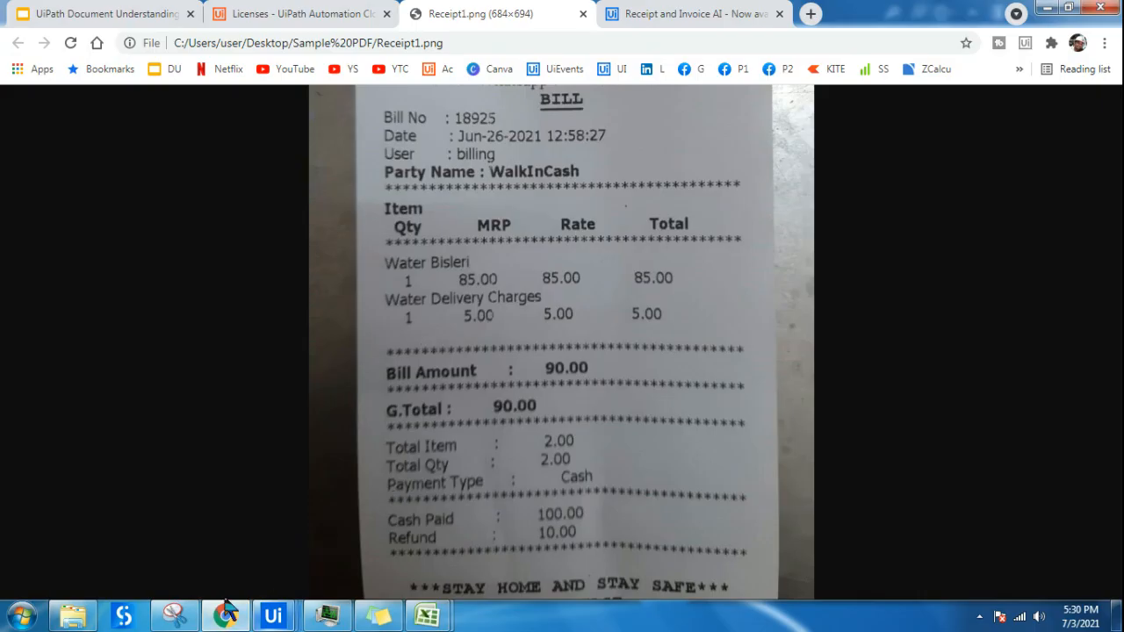
pyautogui.click(75, 618)
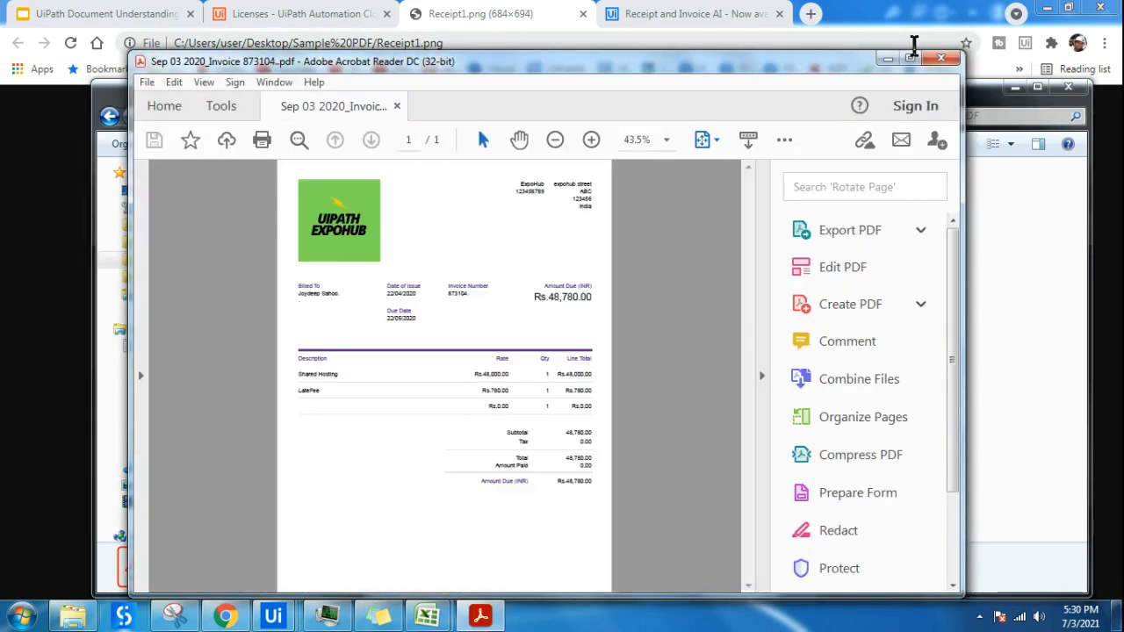
pyautogui.click(912, 57)
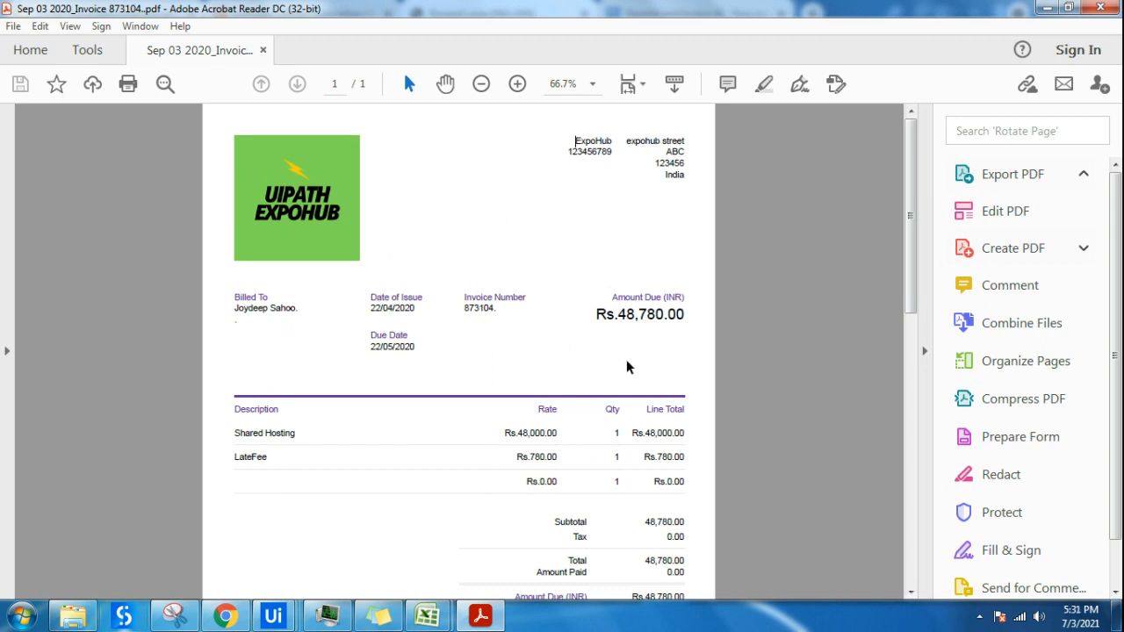
pyautogui.hotkey('alt', 'Tab')
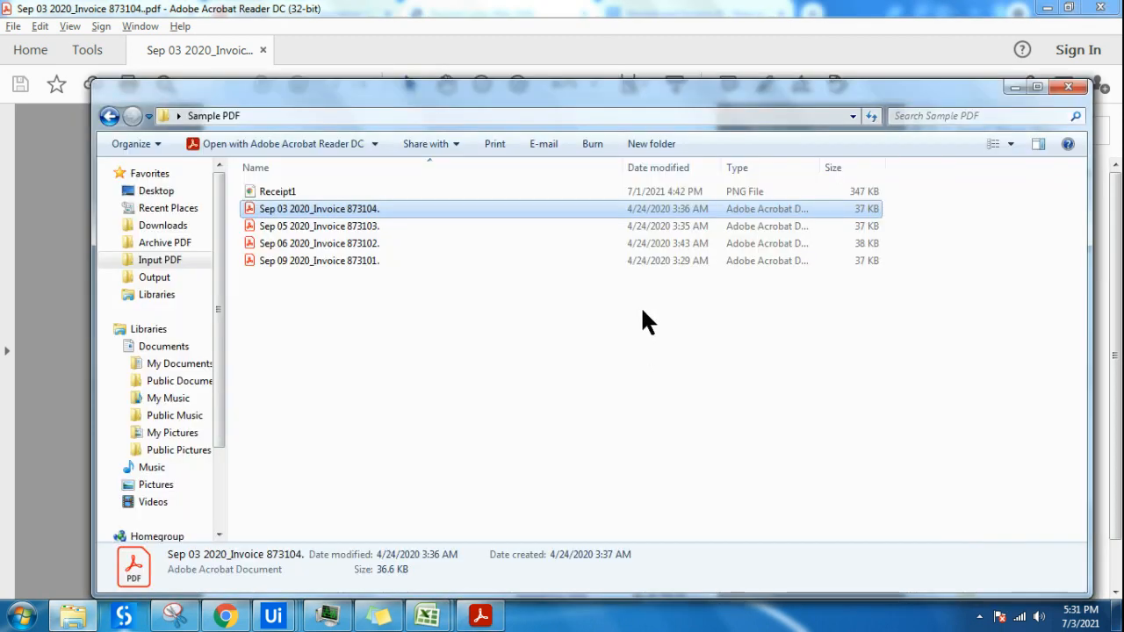
pyautogui.click(1015, 88)
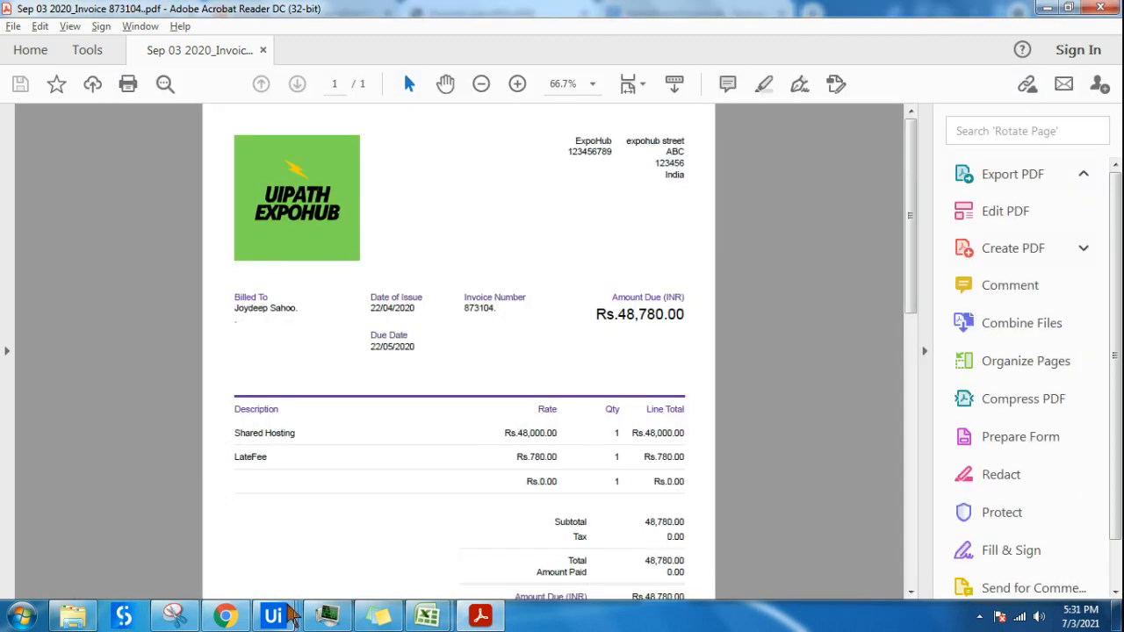
pyautogui.moveTo(282, 614)
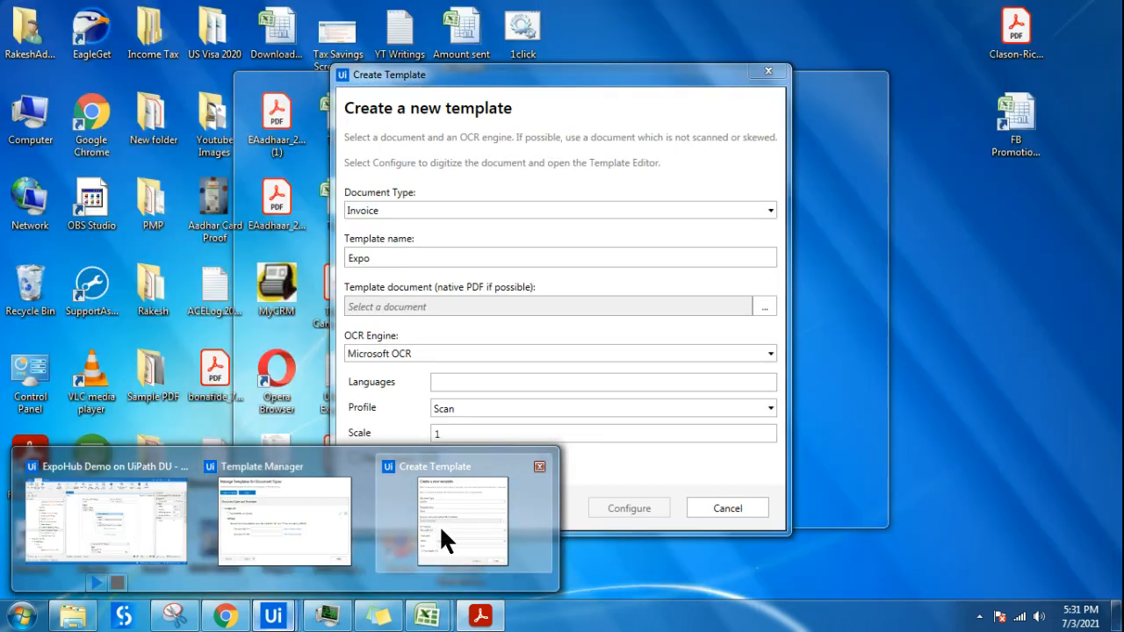
# Step: Complete the template name as ExpoHubInvoice and choose Sep 09 2020_Invoice 873101 as its template document
pyautogui.click(439, 524)
pyautogui.write('HubInvoice')
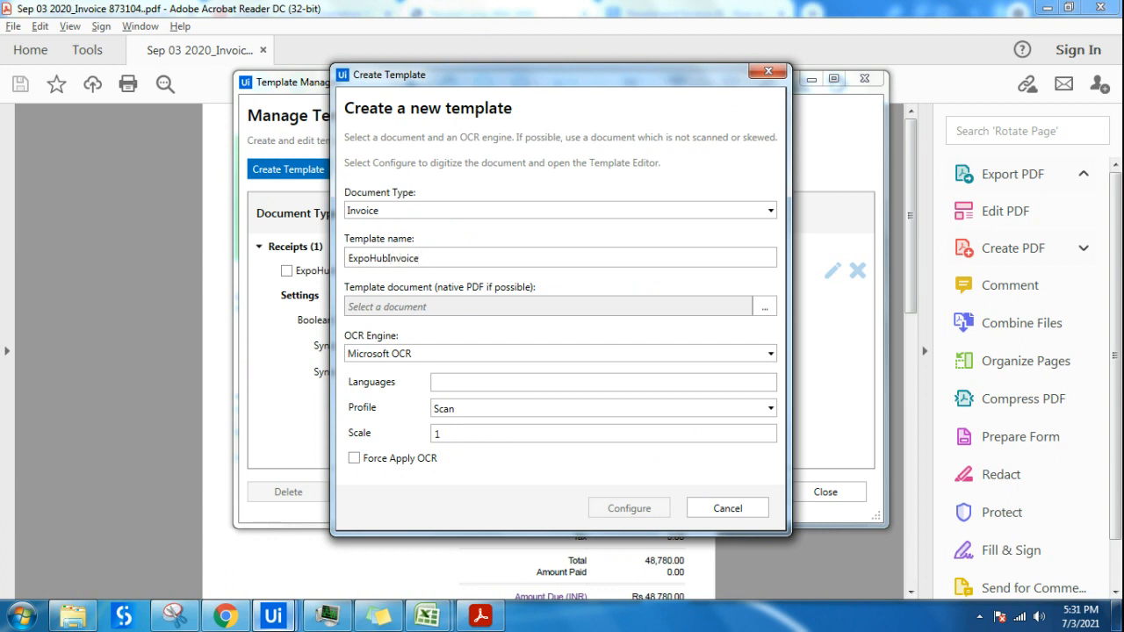
pyautogui.click(765, 307)
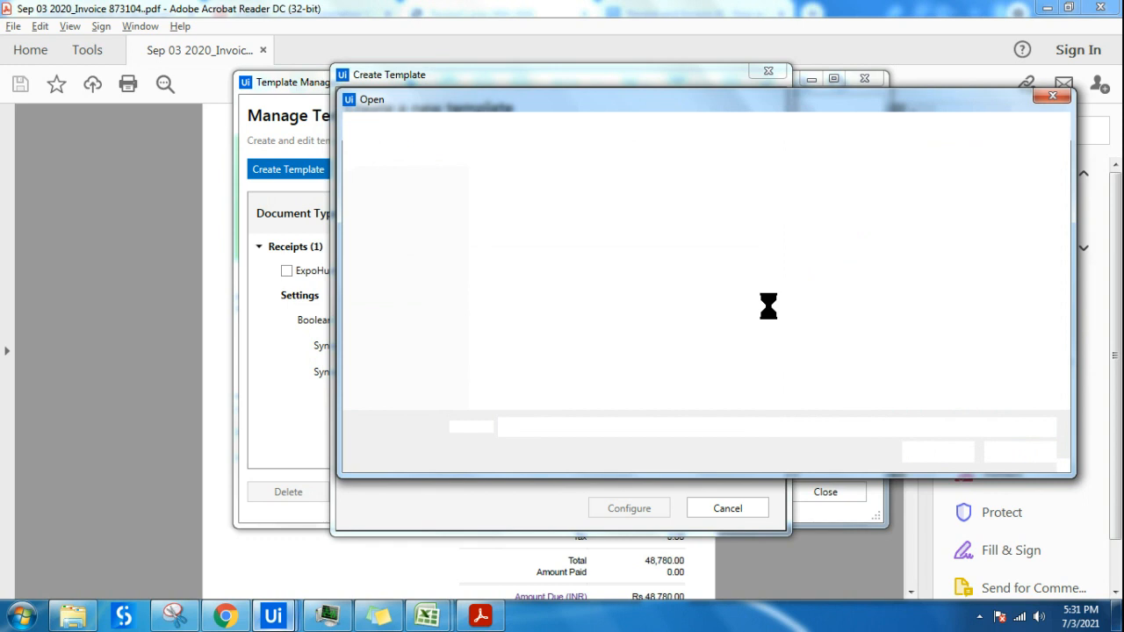
pyautogui.click(954, 269)
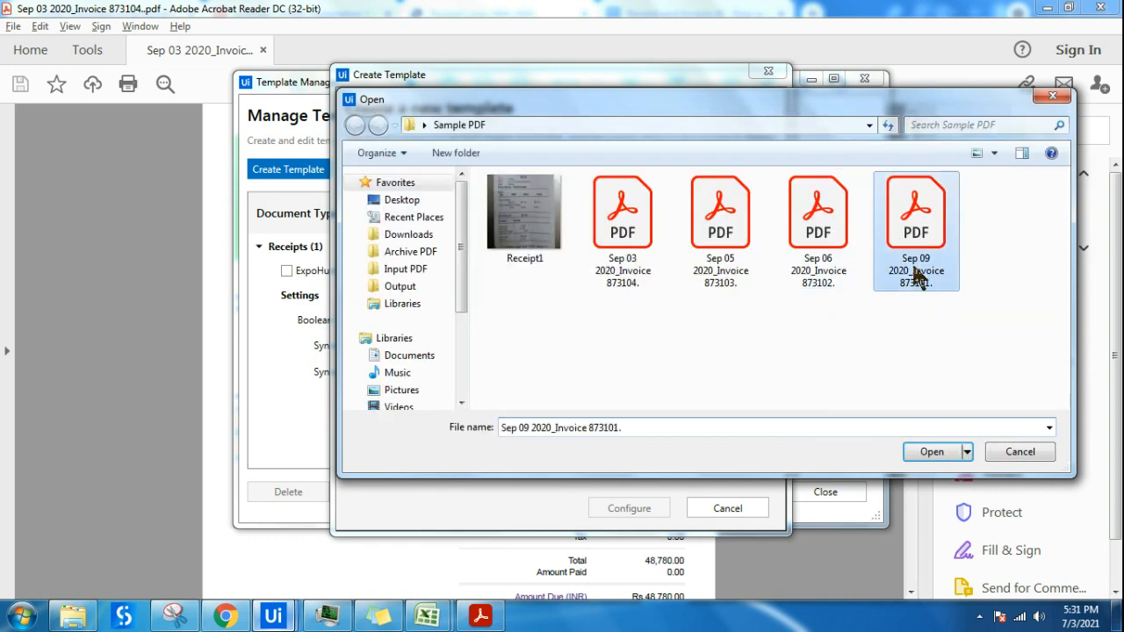
pyautogui.click(937, 449)
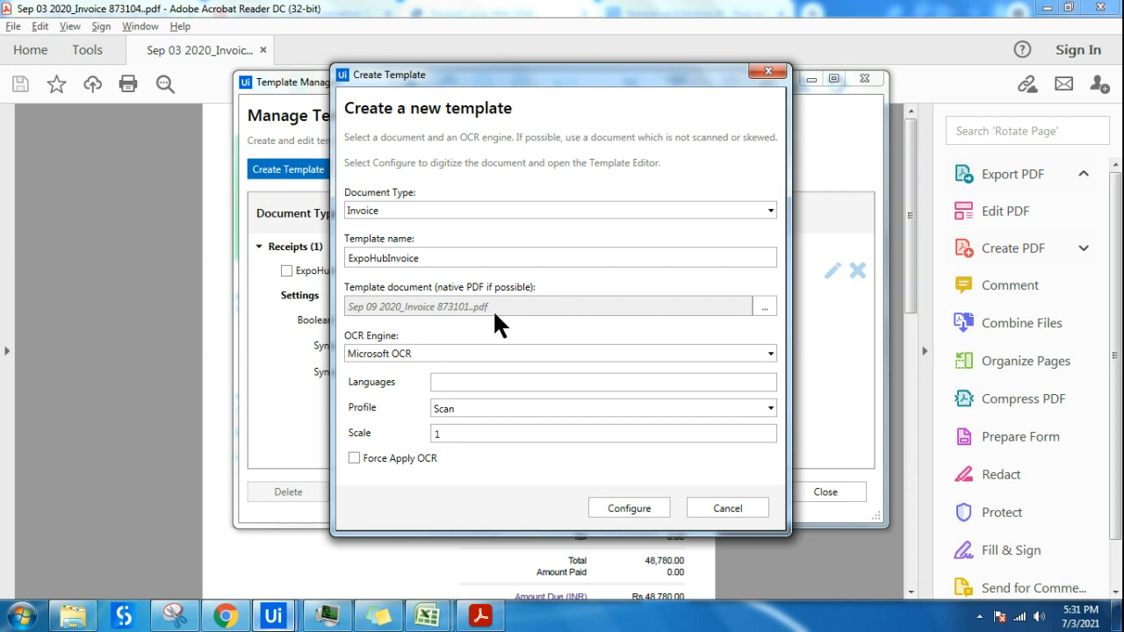
# Step: Set the template's OCR engine to OmniPage OCR, open the template for configuration and dismiss the instructions
pyautogui.click(770, 351)
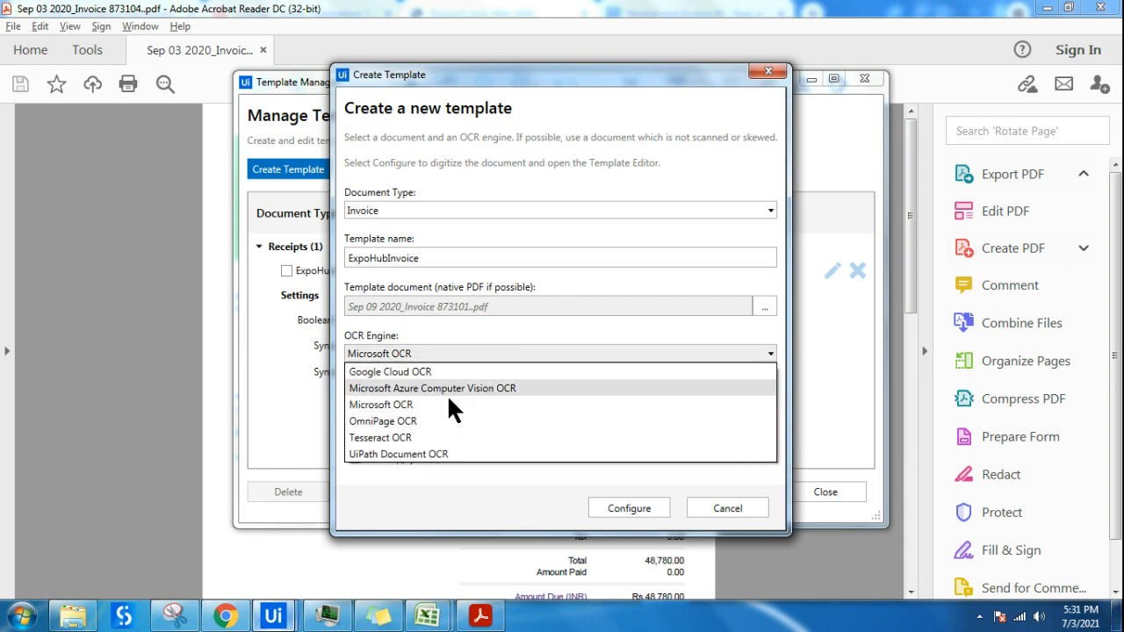
pyautogui.click(402, 420)
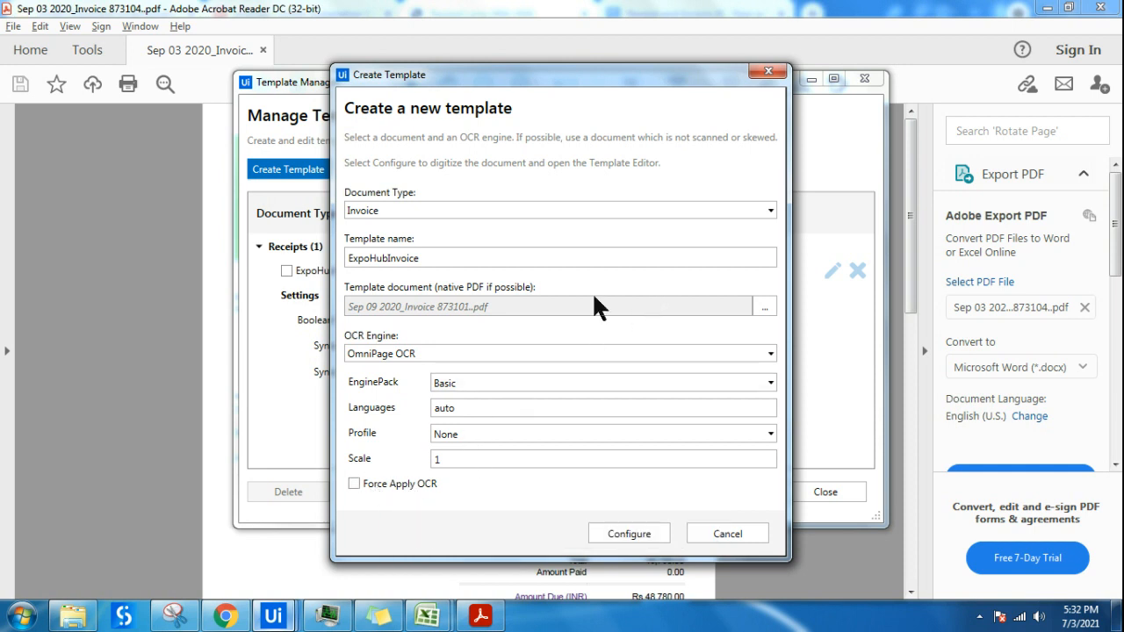
pyautogui.click(628, 534)
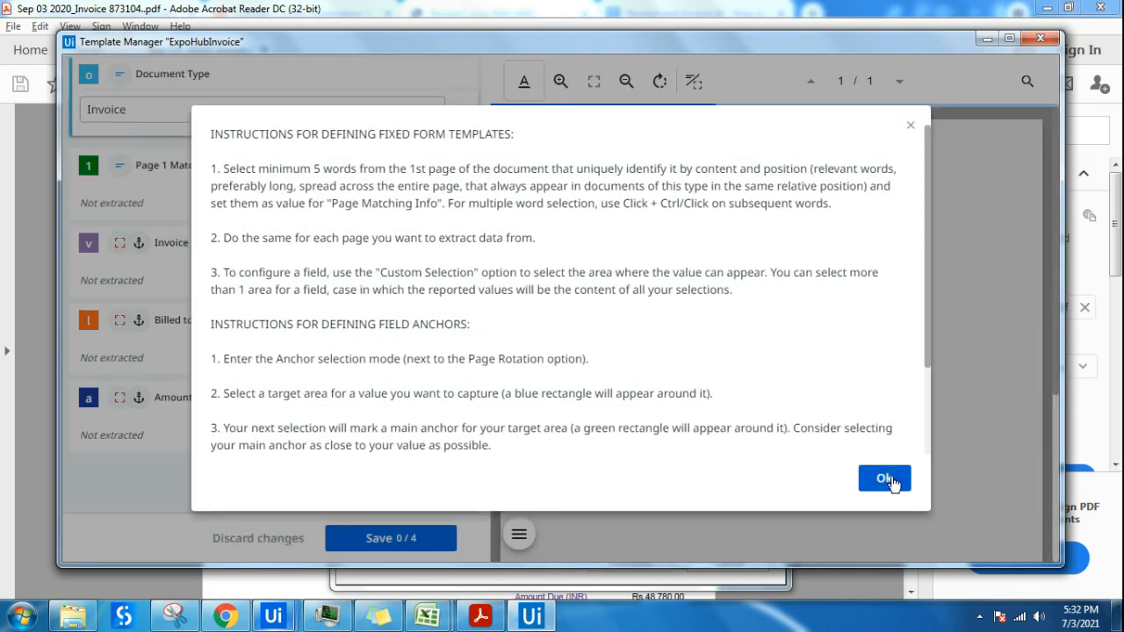
pyautogui.click(885, 479)
# Step: Set Page 1 Matching Info from the invoice header's company name, company number and address words
pyautogui.scroll(-3, 878, 369)
pyautogui.scroll(3, 870, 431)
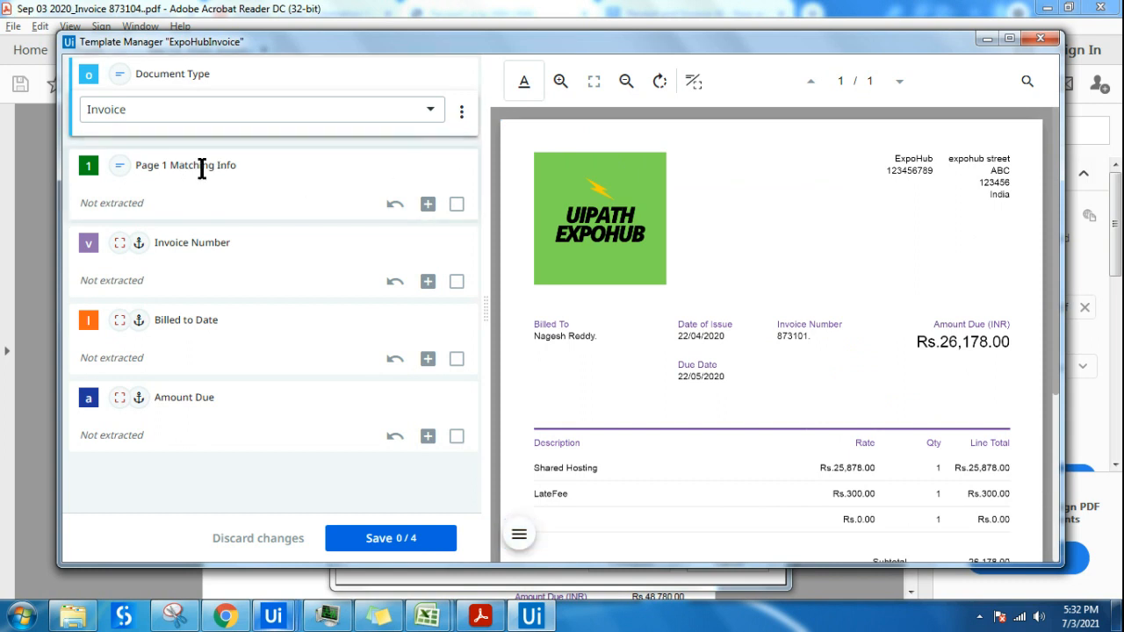
pyautogui.click(918, 167)
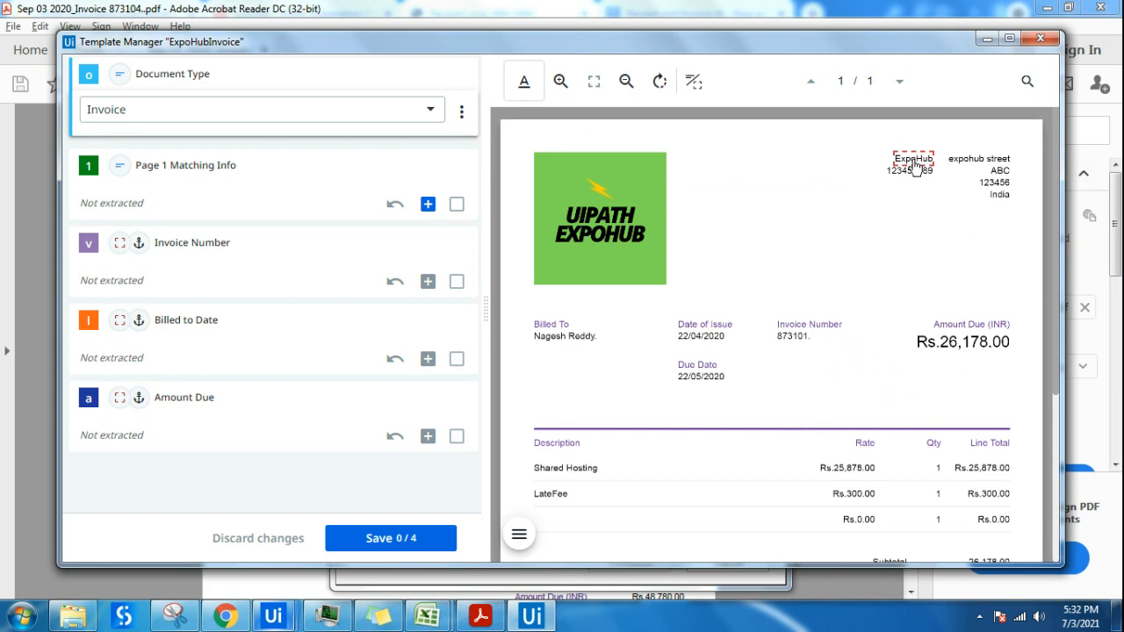
pyautogui.moveTo(979, 161); pyautogui.dragTo(1003, 163)
pyautogui.keyDown('ctrl'); pyautogui.click(921, 173); pyautogui.keyUp('ctrl')
pyautogui.keyDown('ctrl'); pyautogui.click(993, 185); pyautogui.keyUp('ctrl')
pyautogui.keyDown('ctrl'); pyautogui.click(996, 197); pyautogui.keyUp('ctrl')
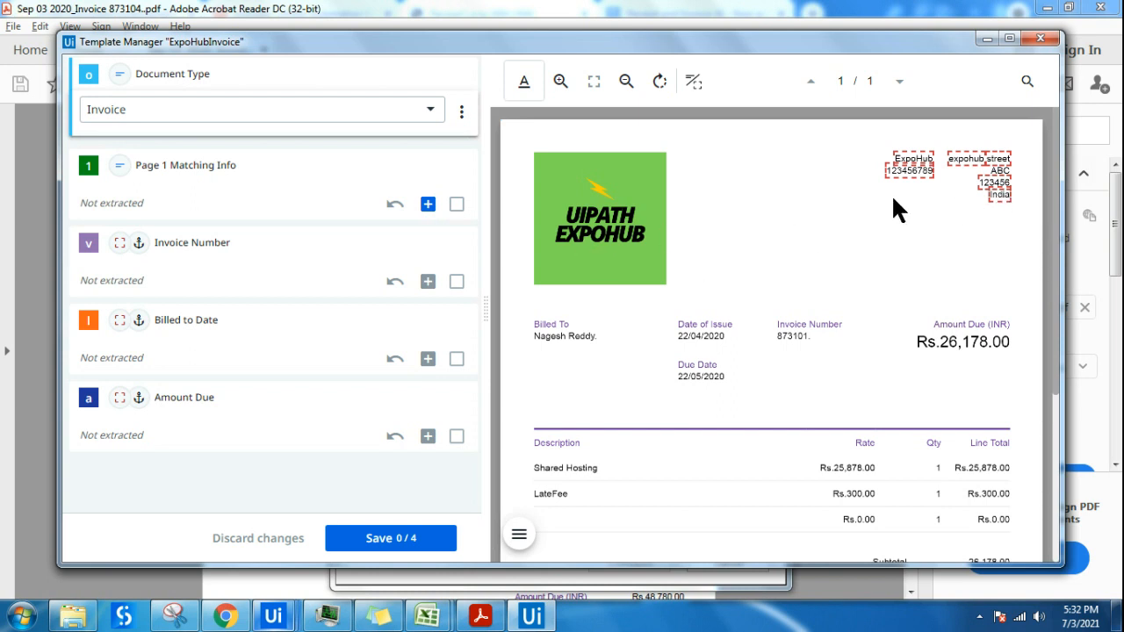
pyautogui.click(428, 203)
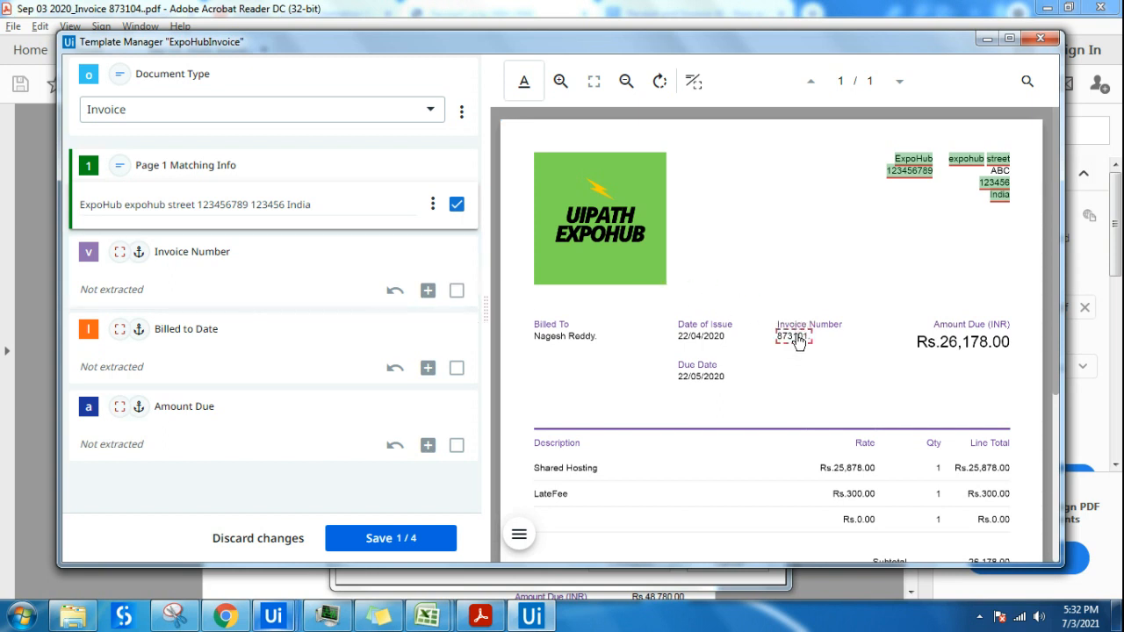
# Step: Map the Invoice Number field to a custom area around the number below the Invoice Number label
pyautogui.click(693, 81)
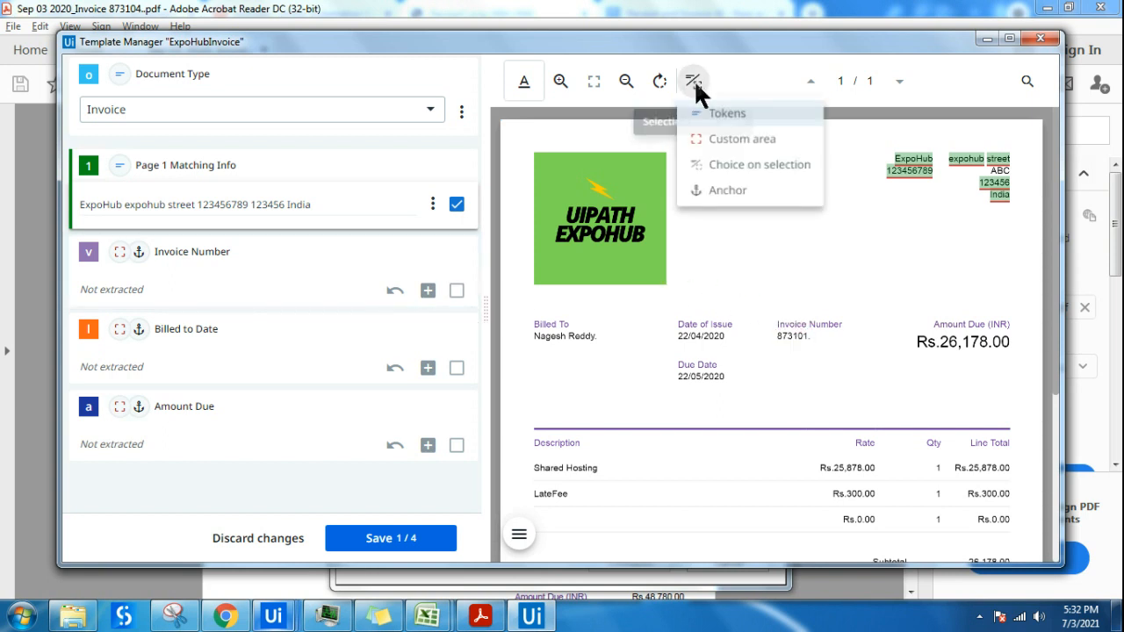
pyautogui.click(729, 139)
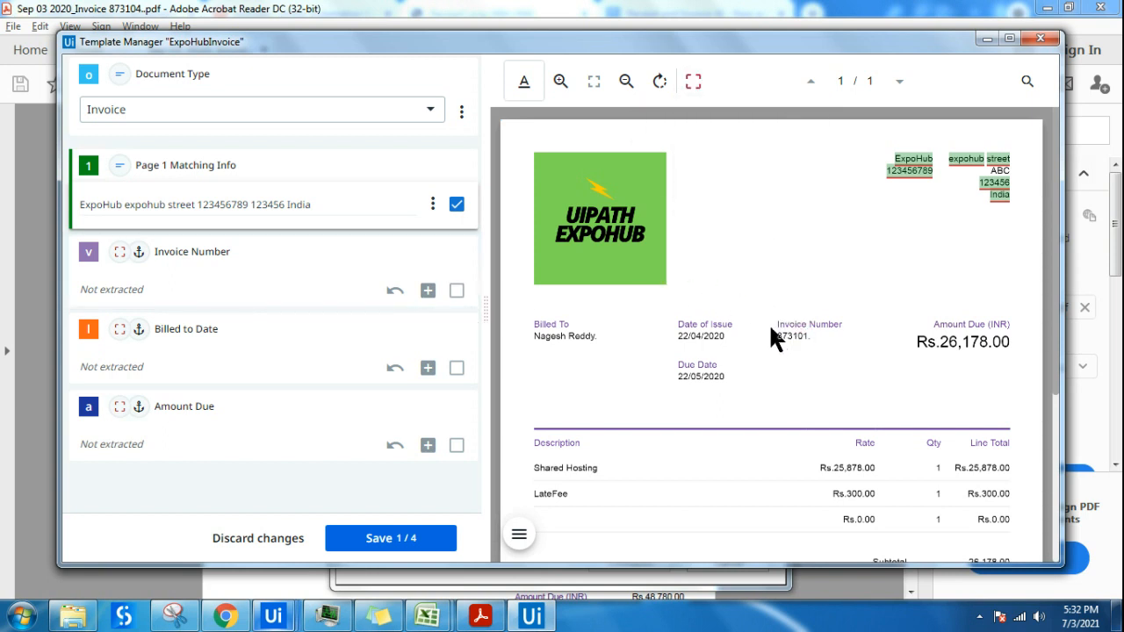
pyautogui.moveTo(771, 330); pyautogui.dragTo(841, 341)
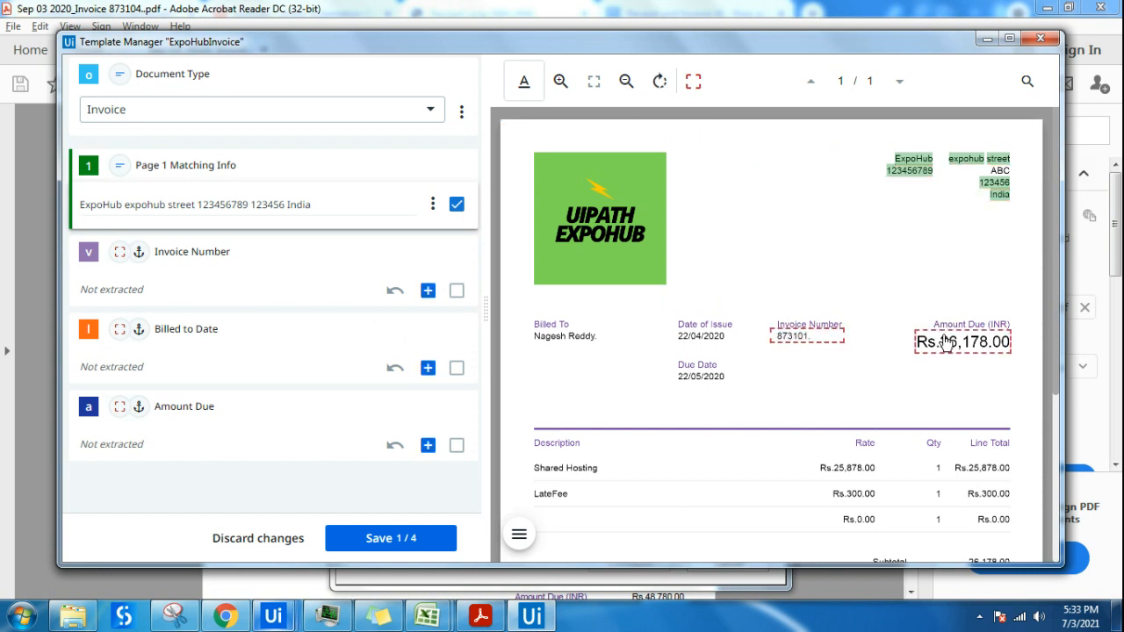
pyautogui.click(427, 291)
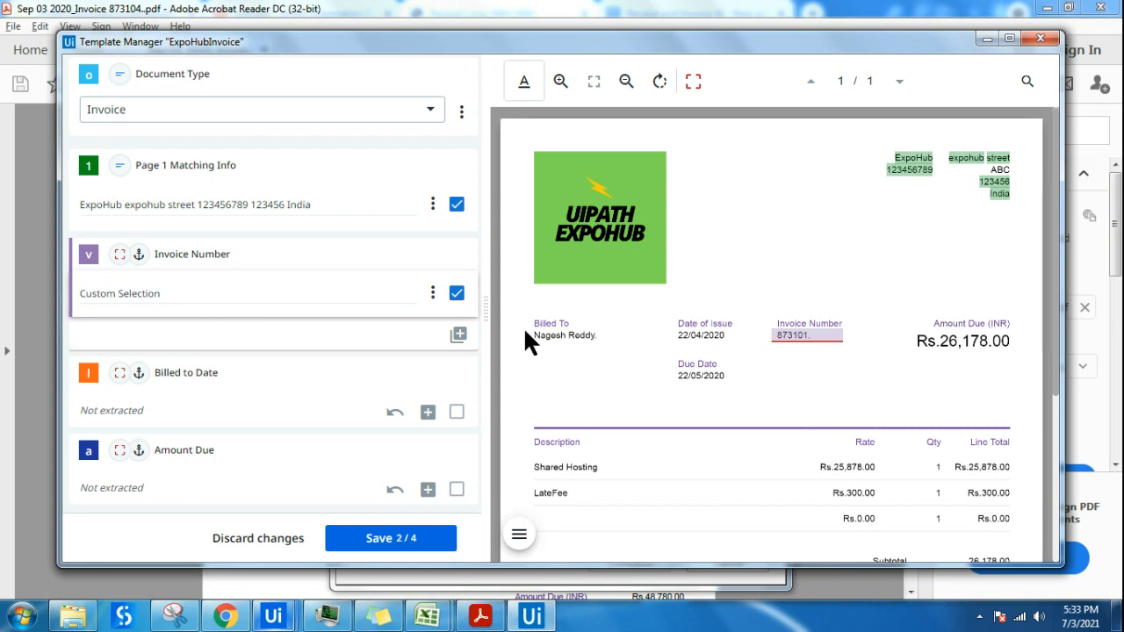
# Step: Map the Billed to Date field to a custom area around the customer name under Billed To
pyautogui.click(693, 81)
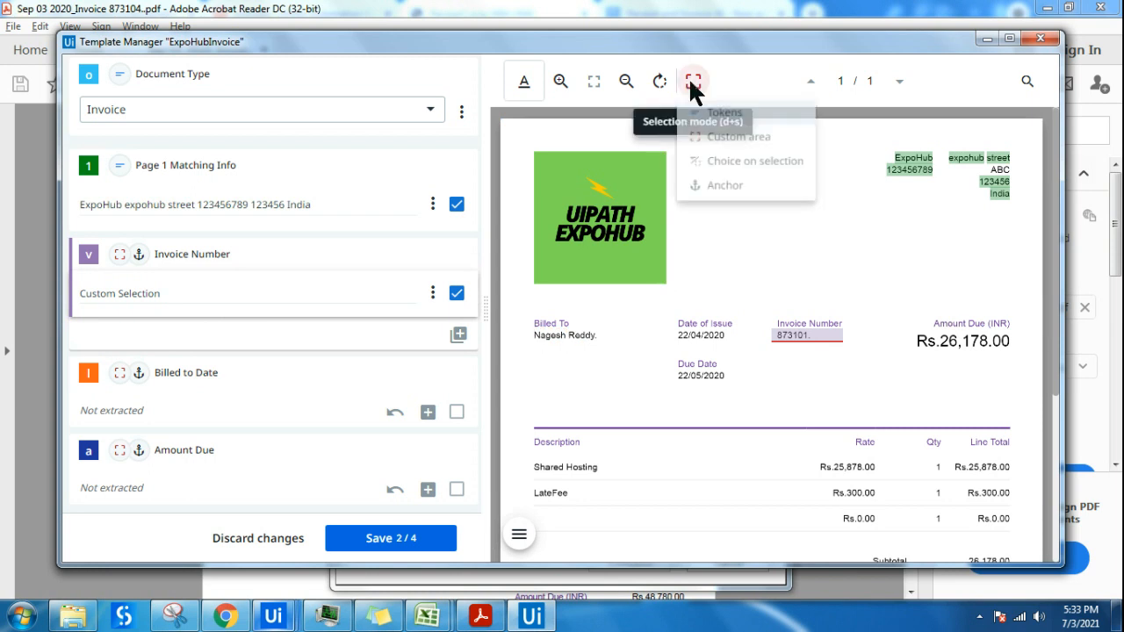
pyautogui.click(702, 139)
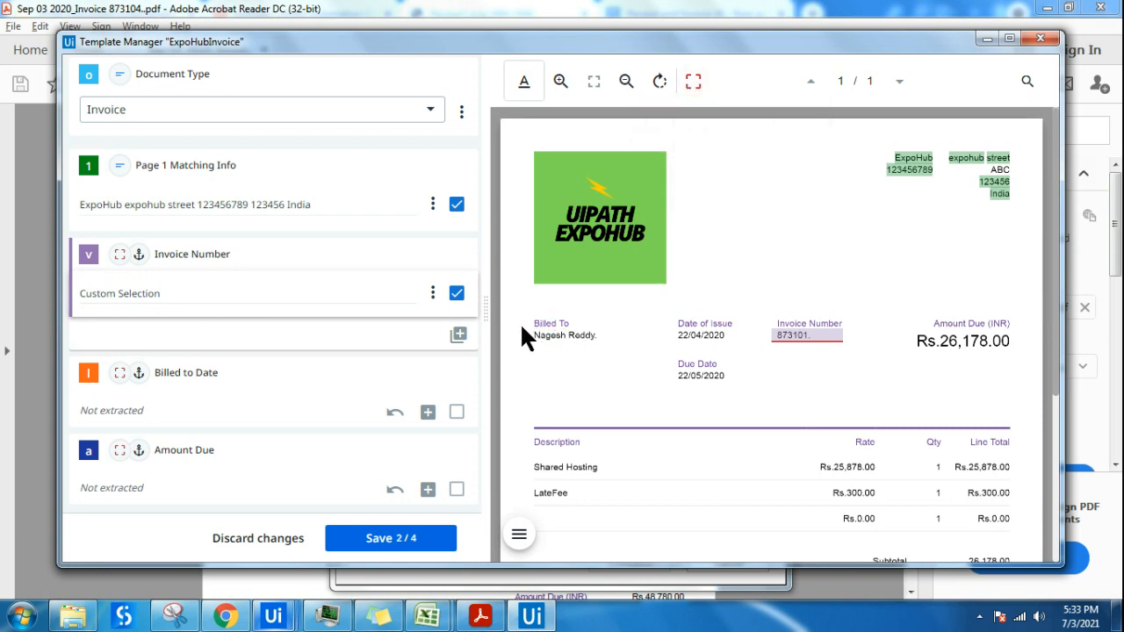
pyautogui.moveTo(524, 336); pyautogui.dragTo(647, 340)
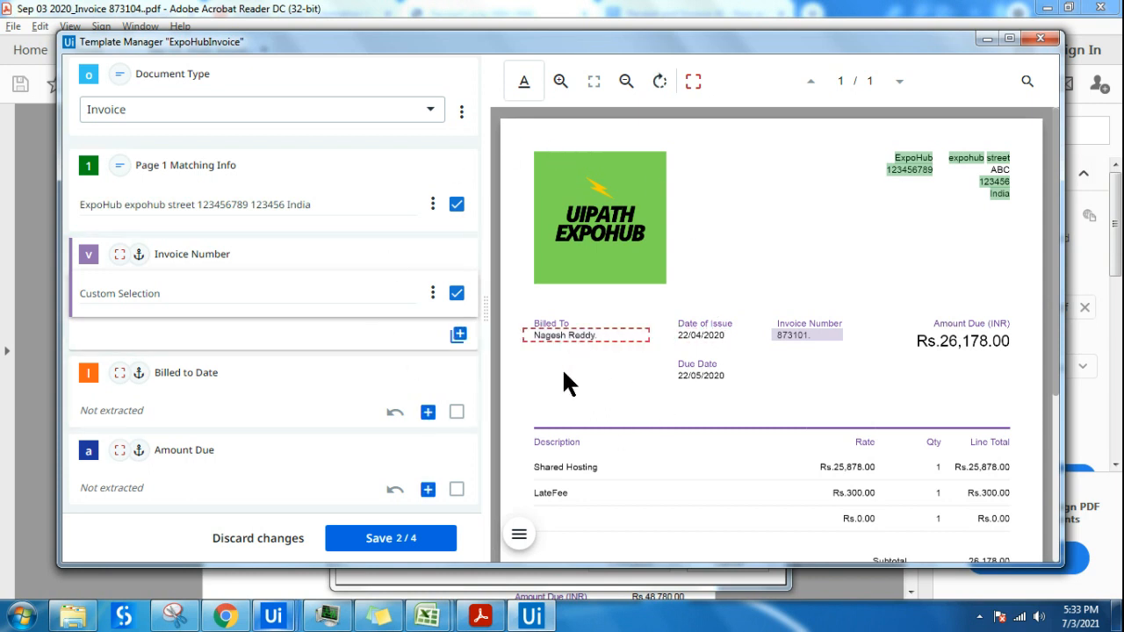
pyautogui.click(429, 414)
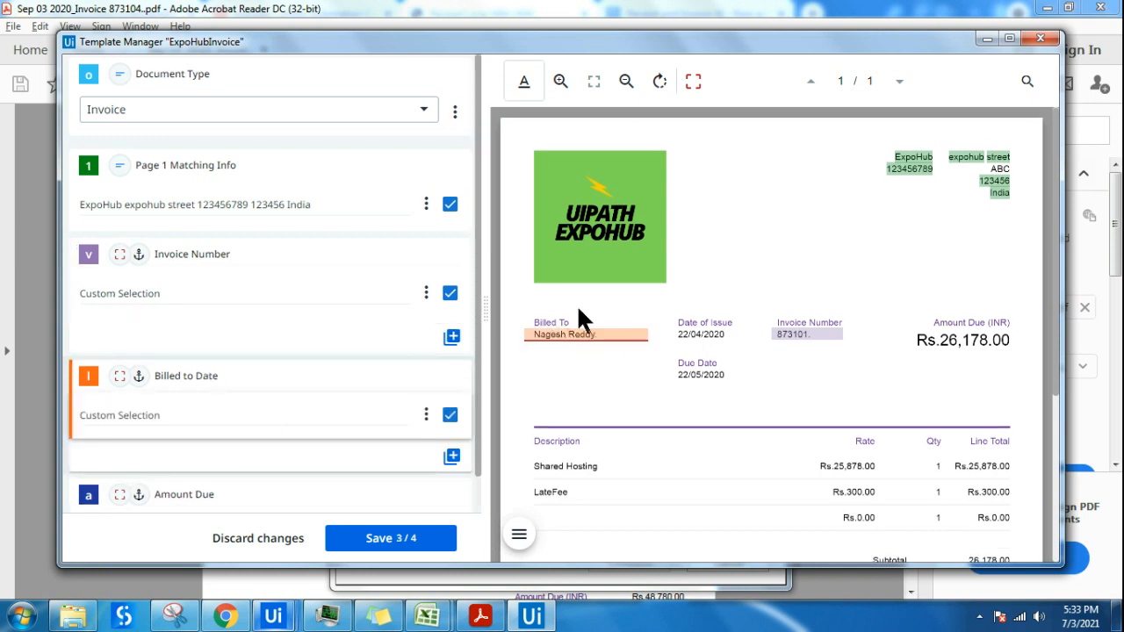
# Step: Map the Amount Due field to a custom area around the total under Amount Due (INR)
pyautogui.scroll(-1, 384, 448)
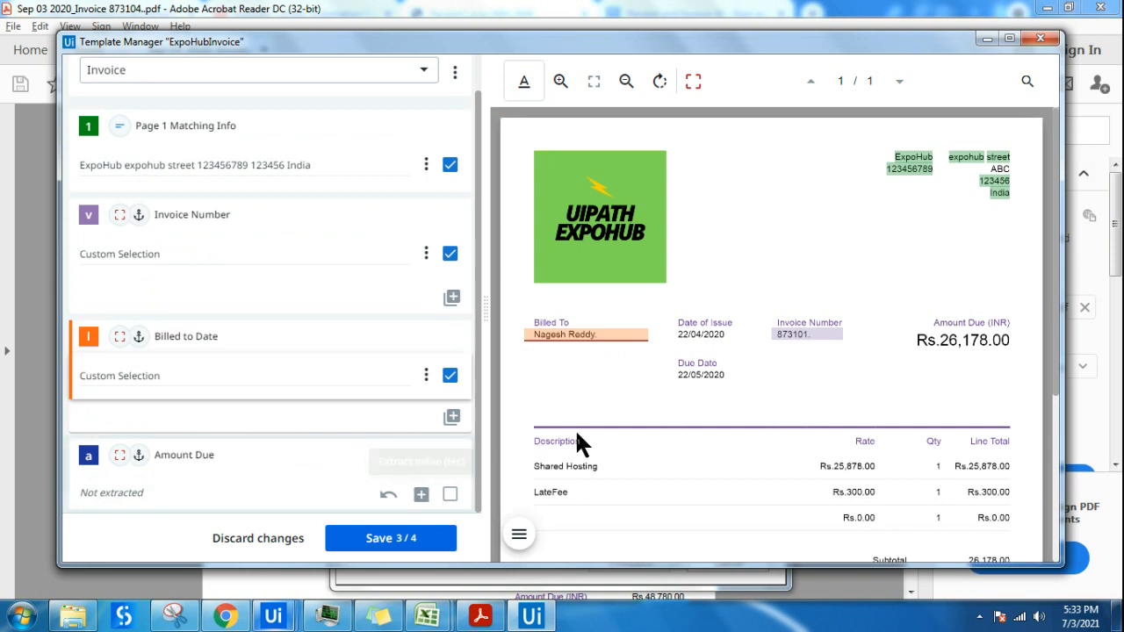
pyautogui.click(693, 81)
pyautogui.click(768, 146)
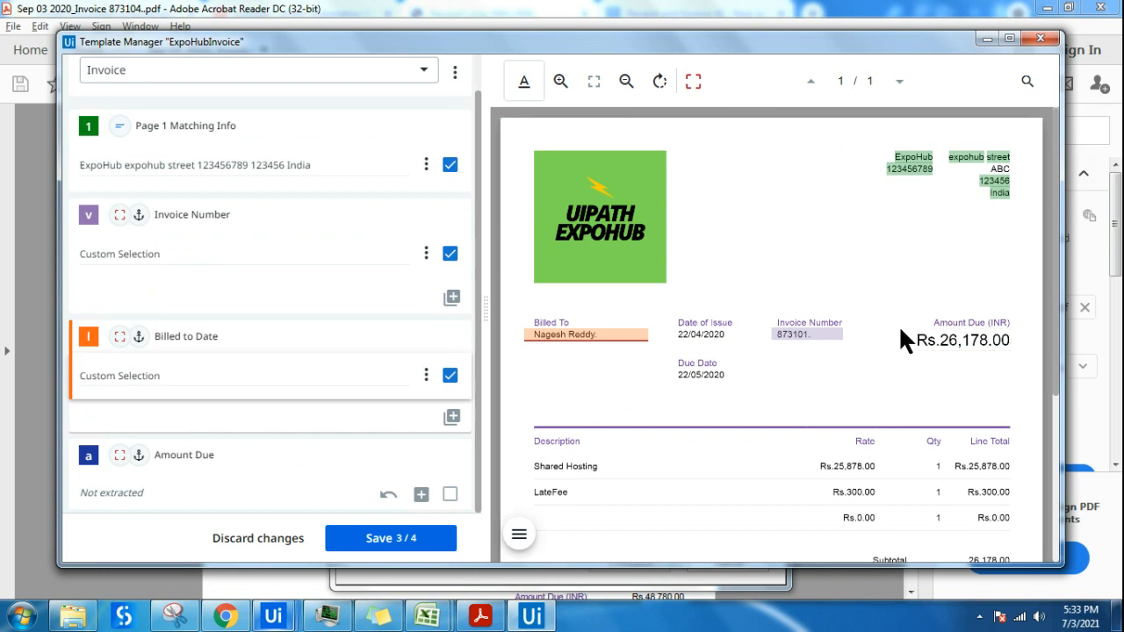
pyautogui.moveTo(900, 332); pyautogui.dragTo(1031, 347)
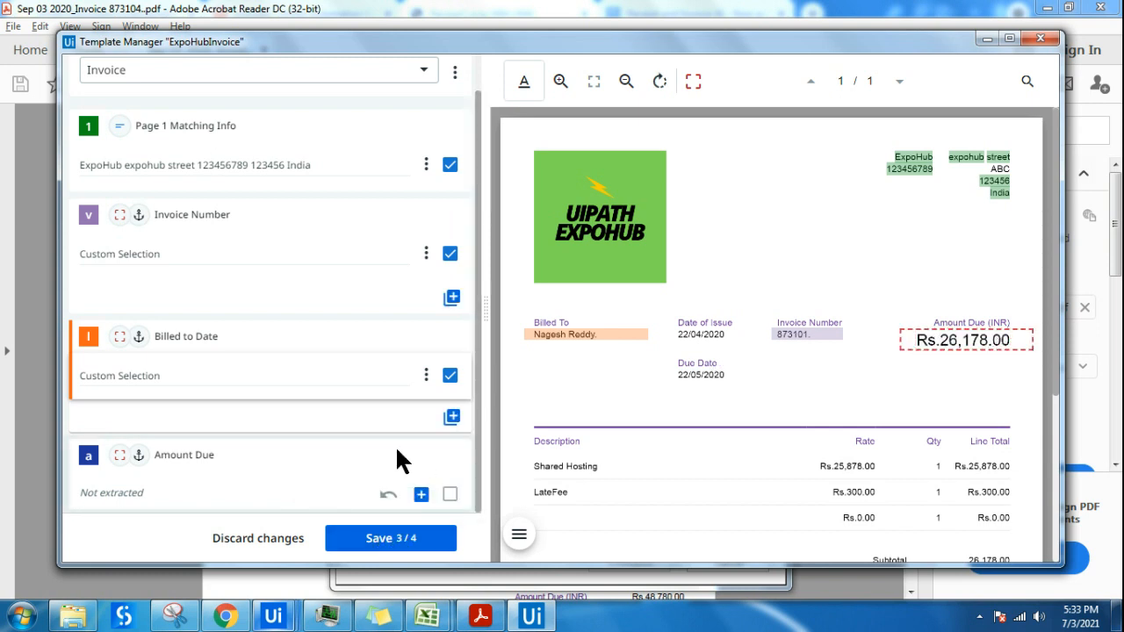
pyautogui.click(419, 497)
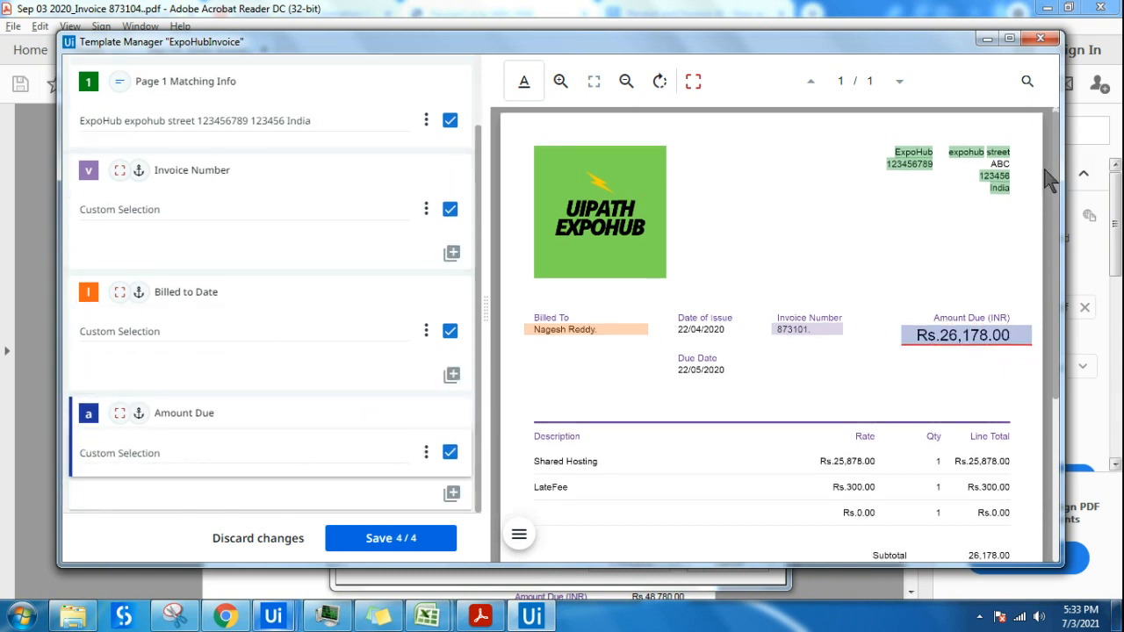
# Step: Save the ExpoHubInvoice template, look over the Invoice and Receipts templates, and close the template manager
pyautogui.click(386, 539)
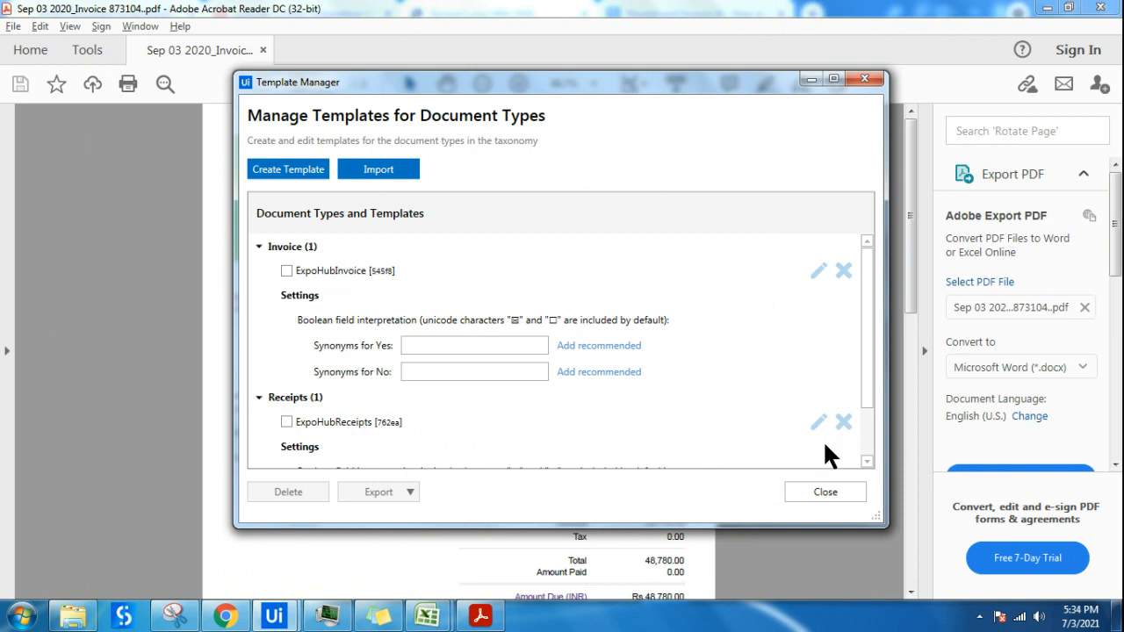
pyautogui.scroll(-1, 663, 368)
pyautogui.scroll(1, 374, 316)
pyautogui.scroll(-1, 353, 399)
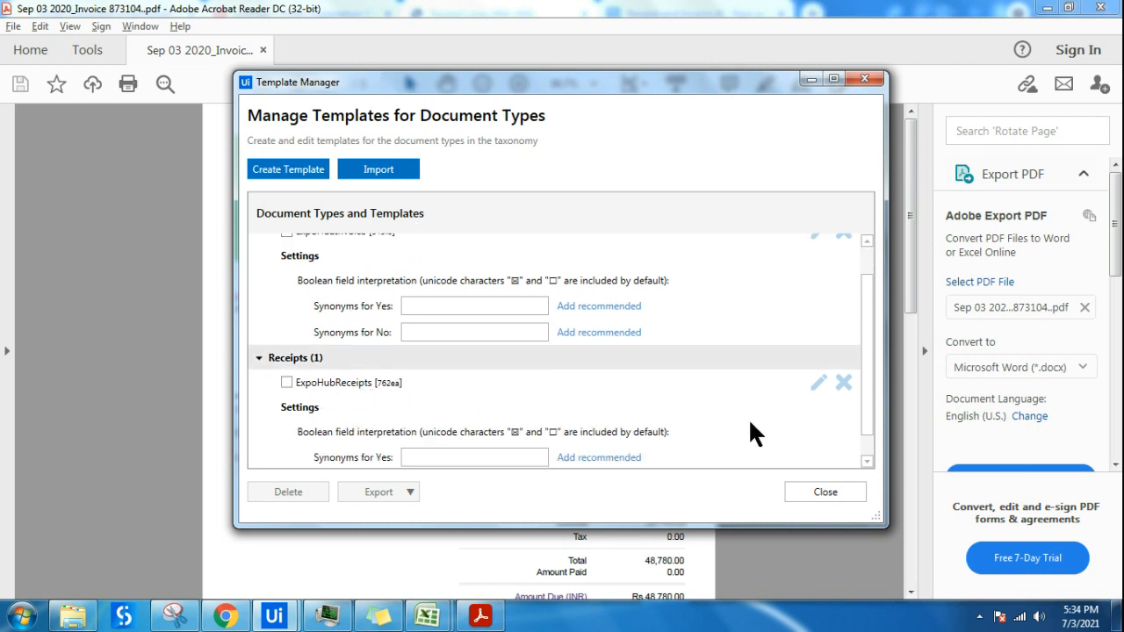
pyautogui.click(841, 492)
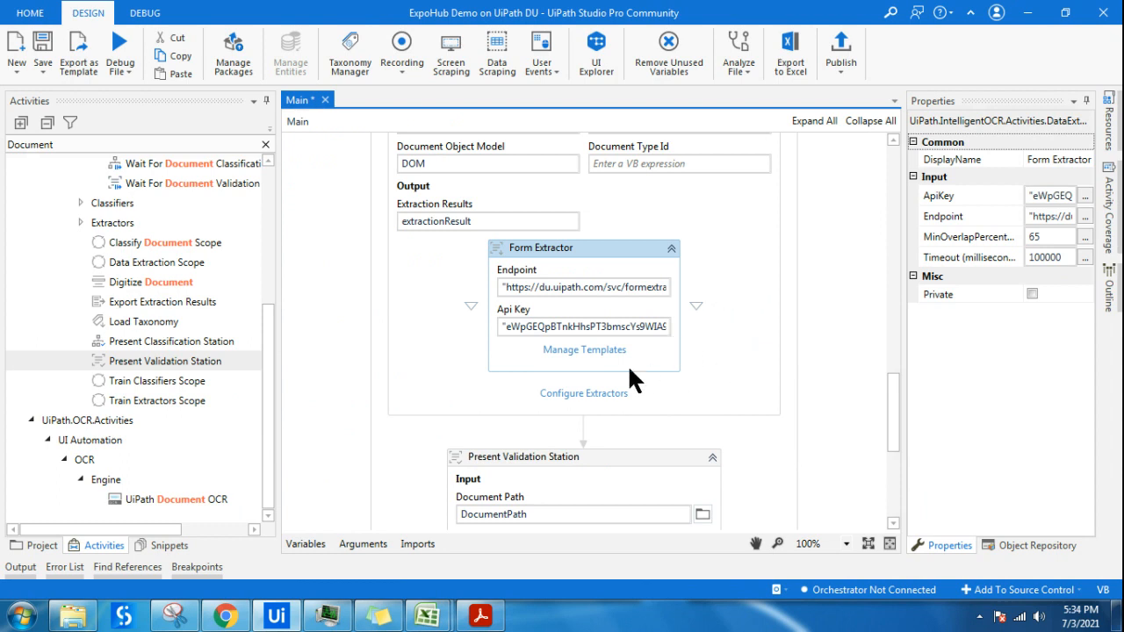
# Step: Enable the Form Extractor for the Invoice fields Invoice Number, Billed to Date and Amount Due, and save the extractor configuration
pyautogui.click(606, 402)
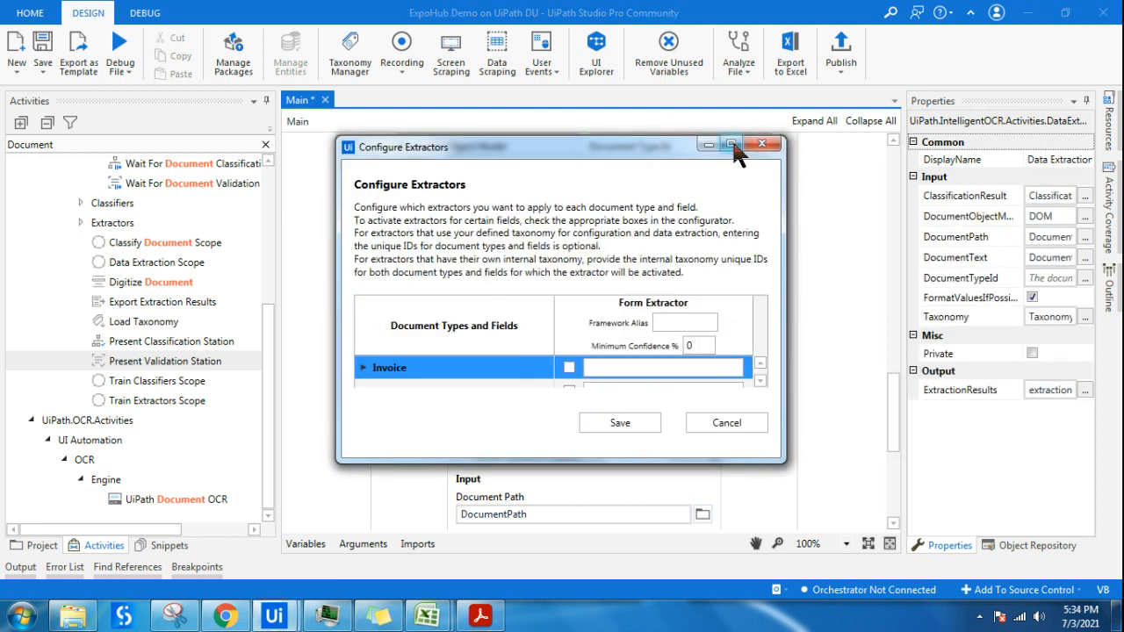
pyautogui.click(730, 145)
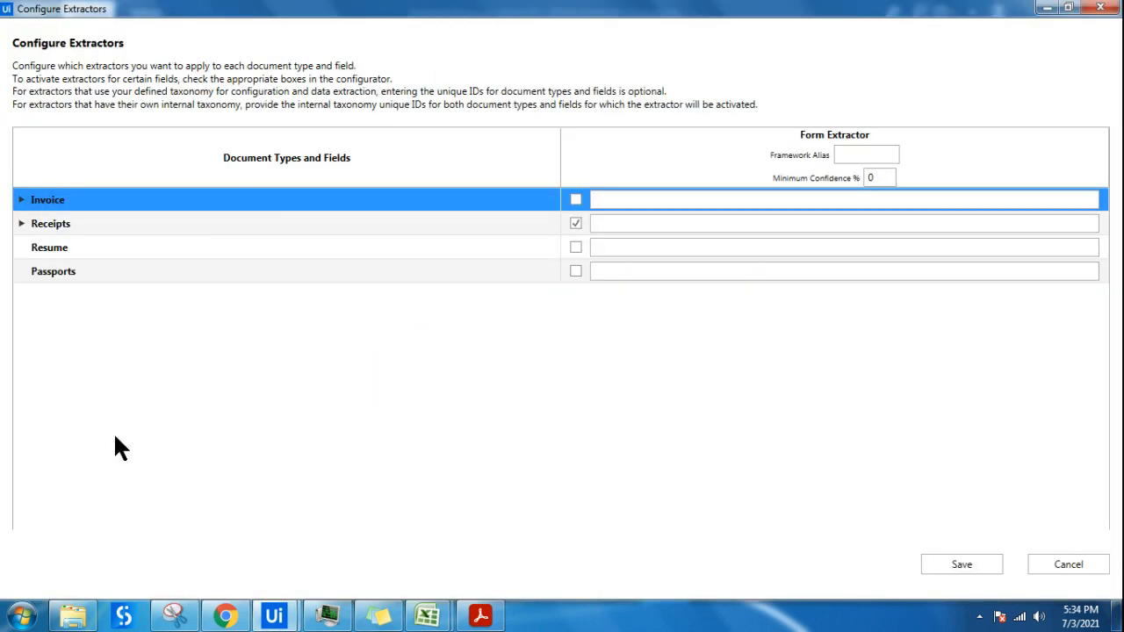
pyautogui.click(21, 201)
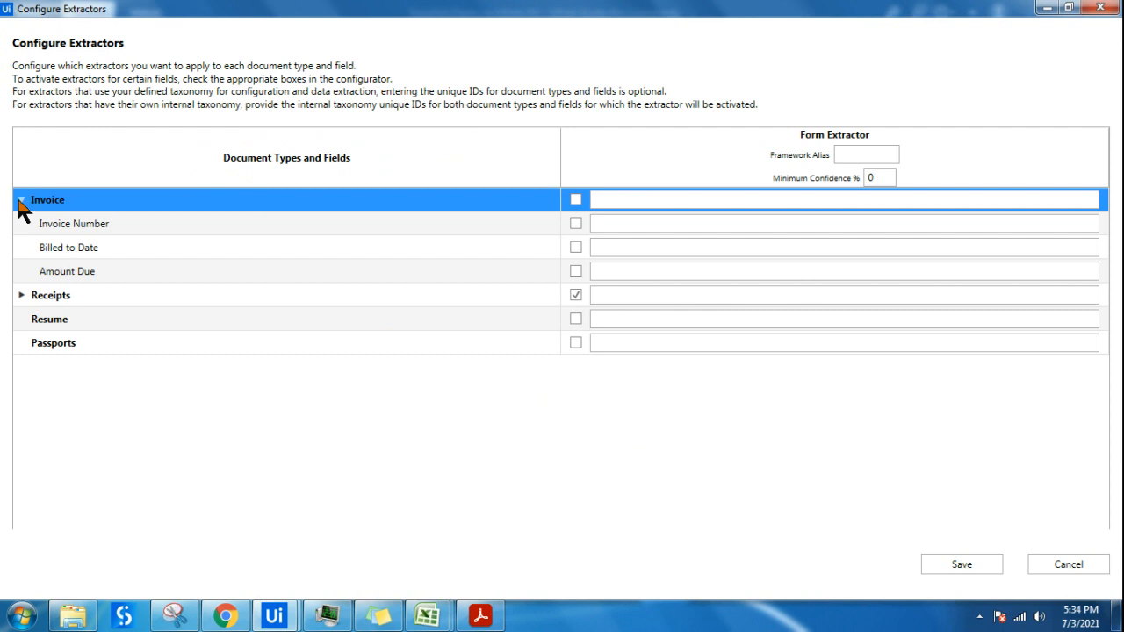
pyautogui.click(574, 223)
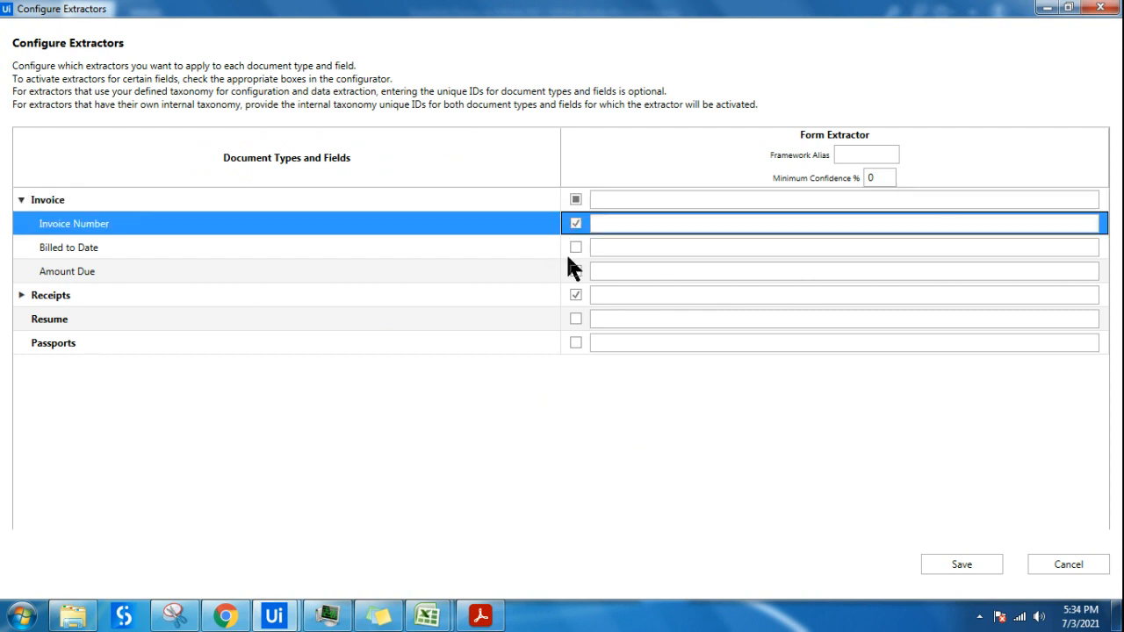
pyautogui.click(575, 248)
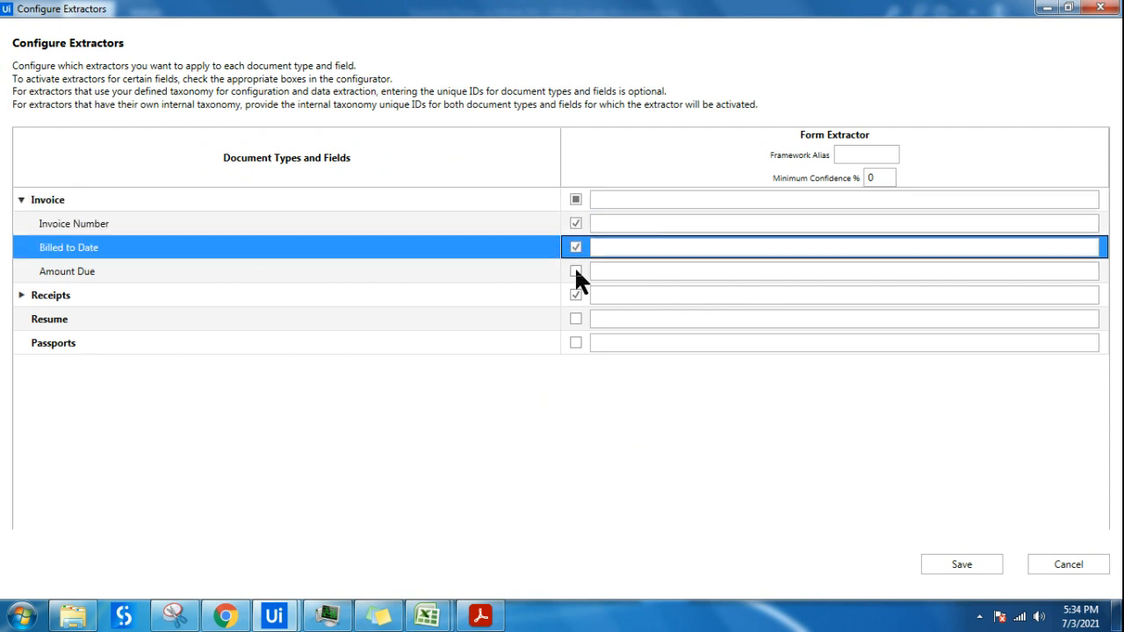
pyautogui.click(575, 271)
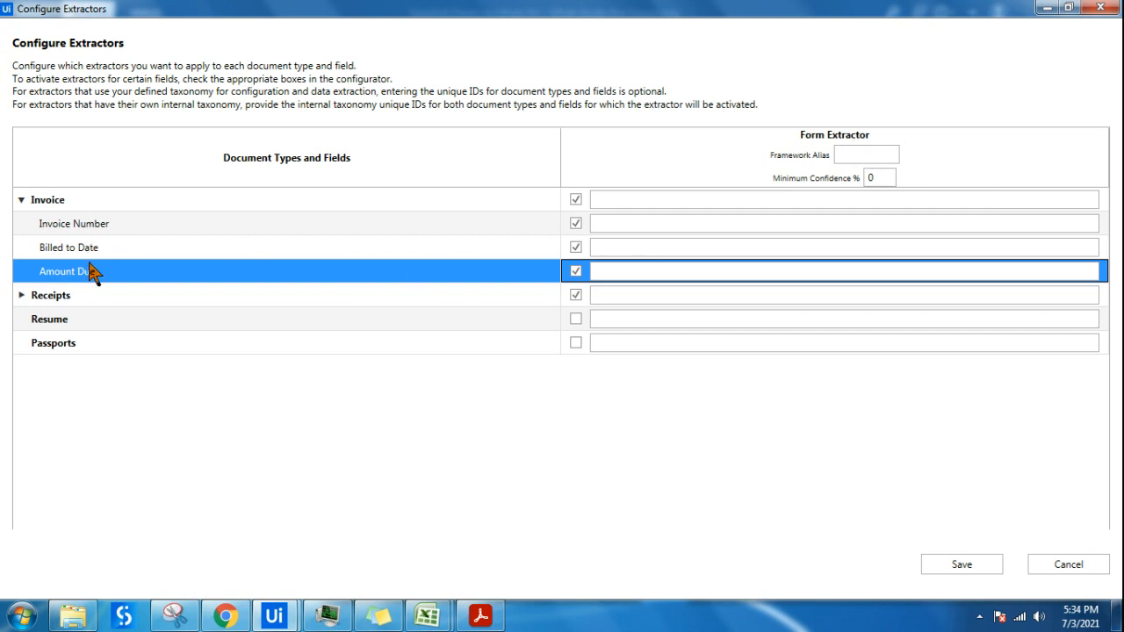
pyautogui.click(973, 562)
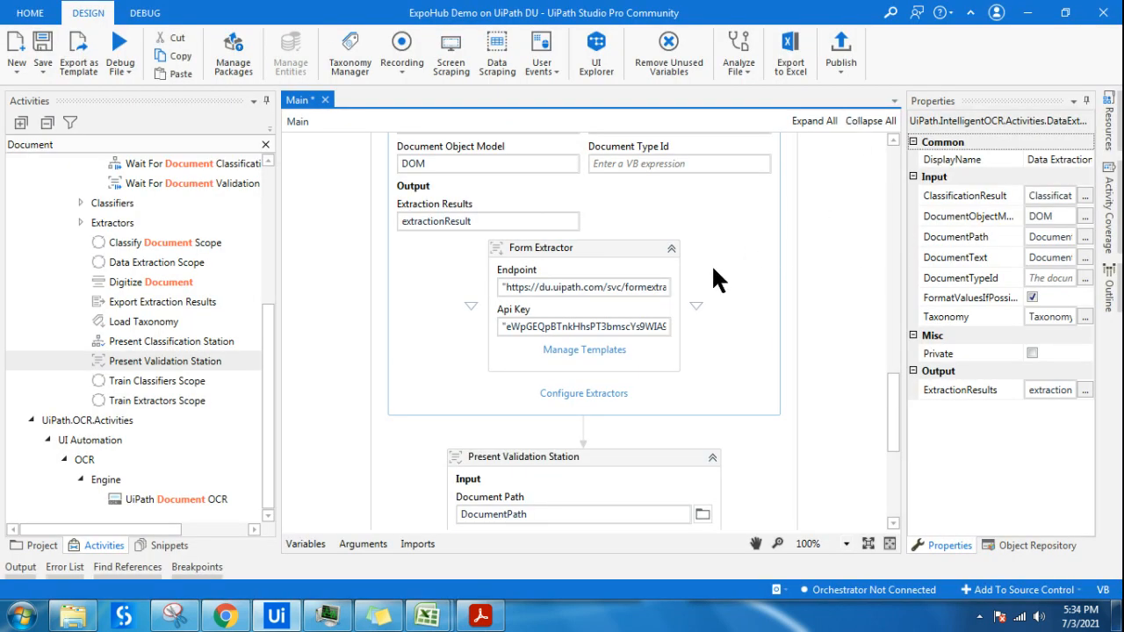
# Step: Save the workflow and check the default file path of the DocumentPath variable
pyautogui.scroll(-3, 643, 384)
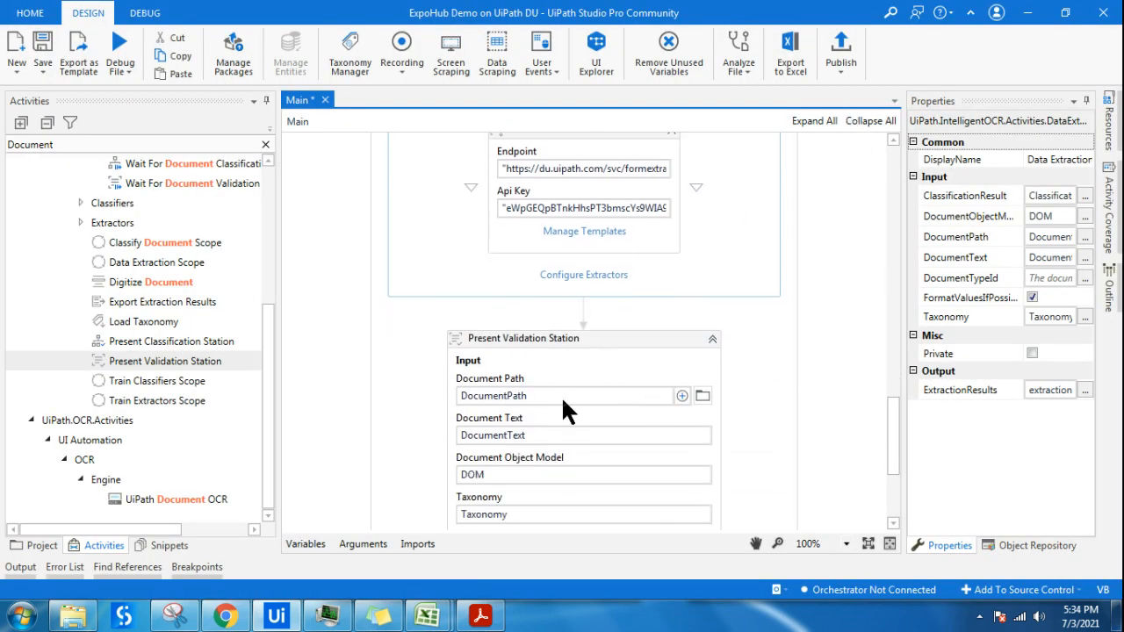
pyautogui.click(42, 48)
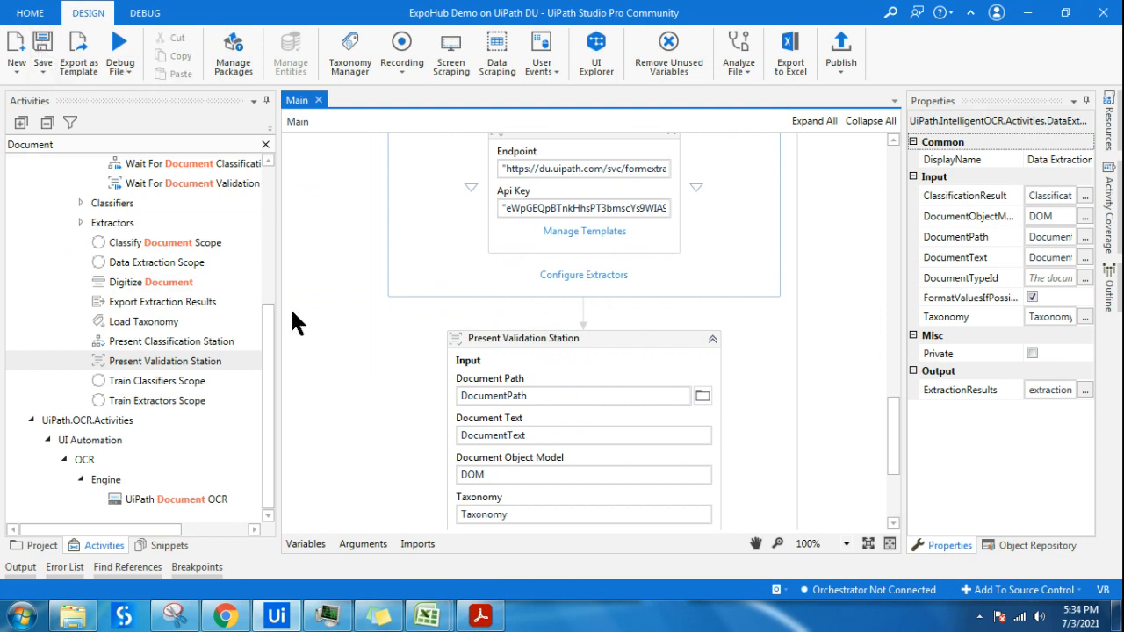
pyautogui.click(324, 368)
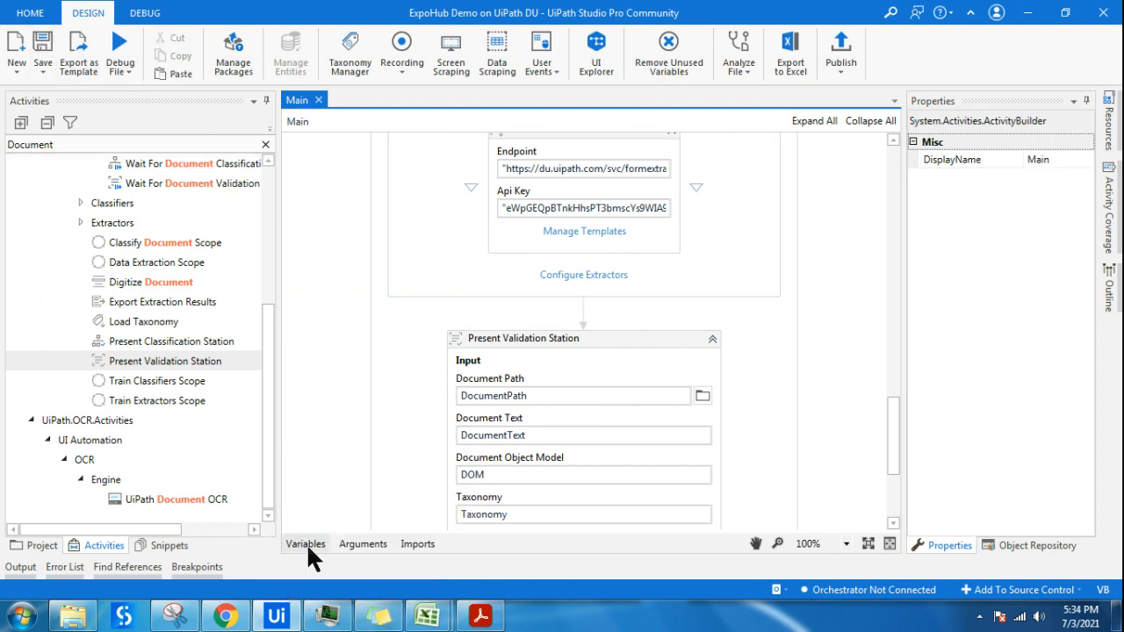
pyautogui.click(306, 544)
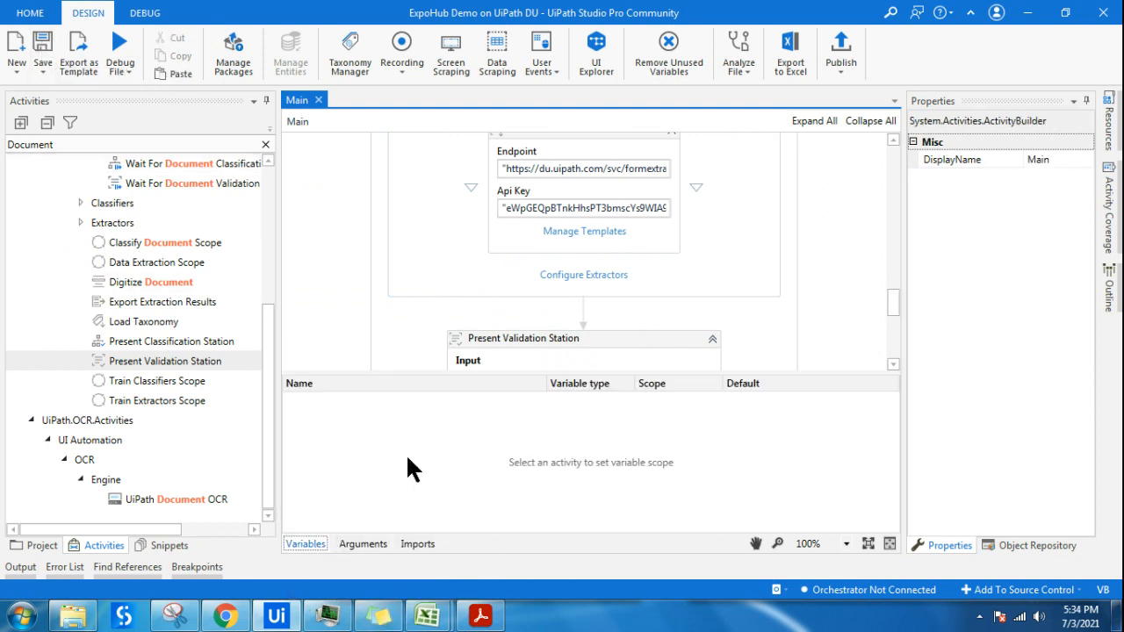
pyautogui.click(446, 276)
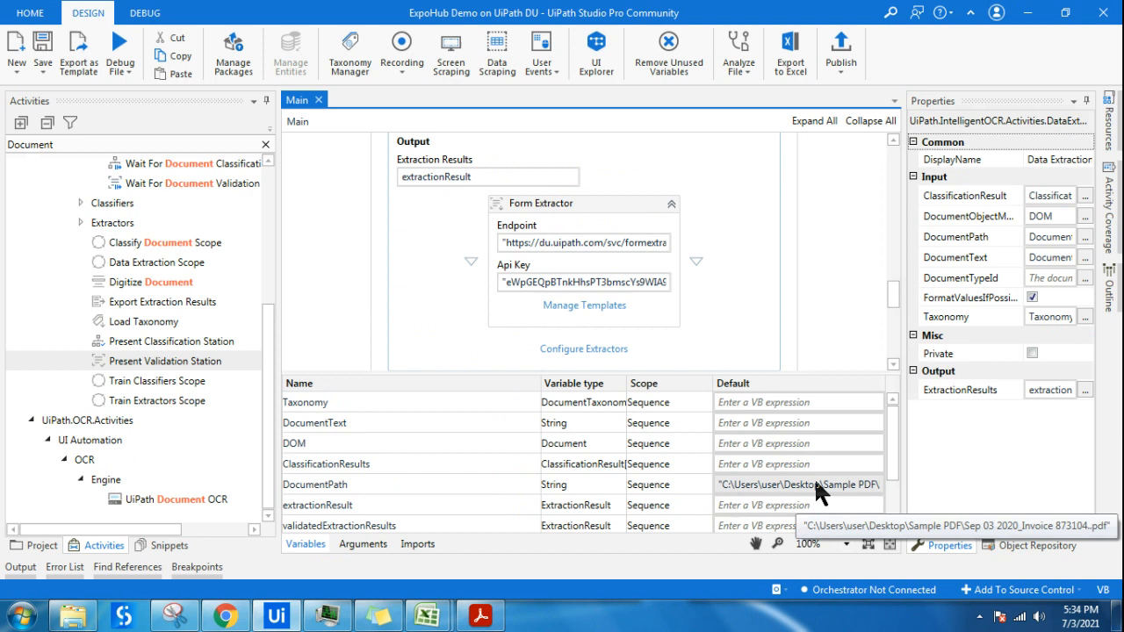
pyautogui.click(309, 543)
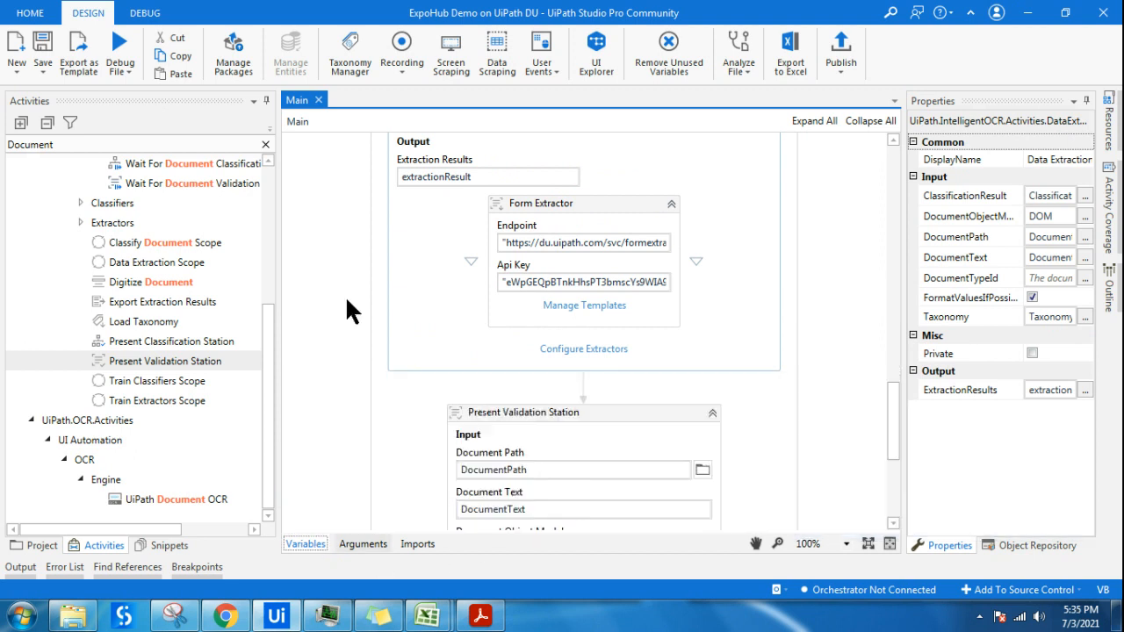
# Step: Run the Main workflow file and dismiss the document type message box so that extraction continues
pyautogui.click(123, 67)
pyautogui.click(137, 97)
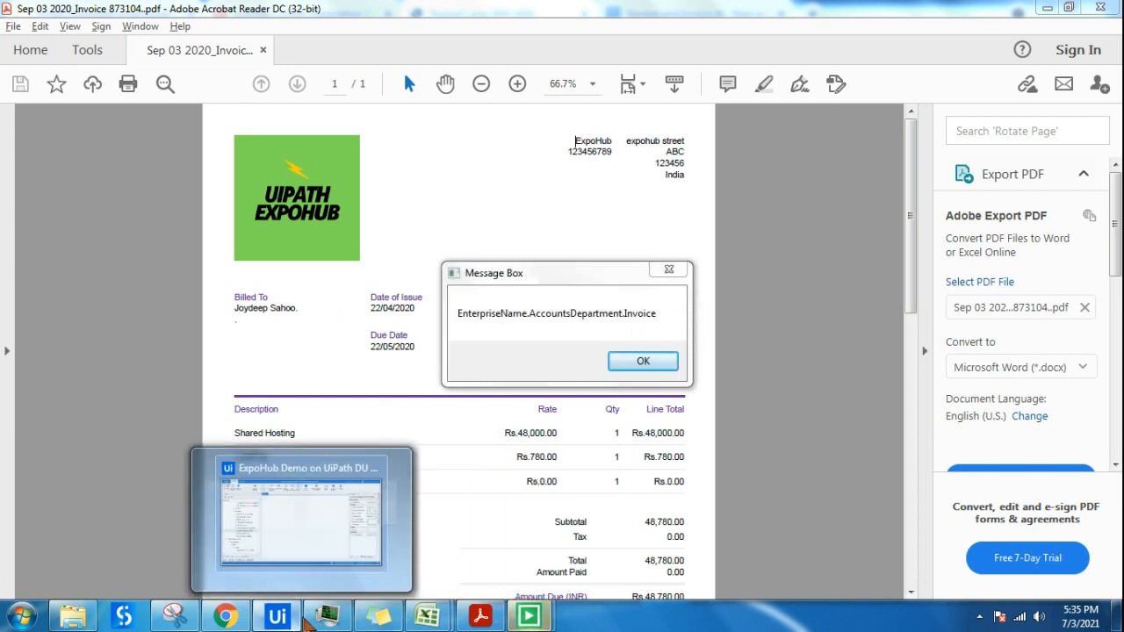
pyautogui.click(279, 618)
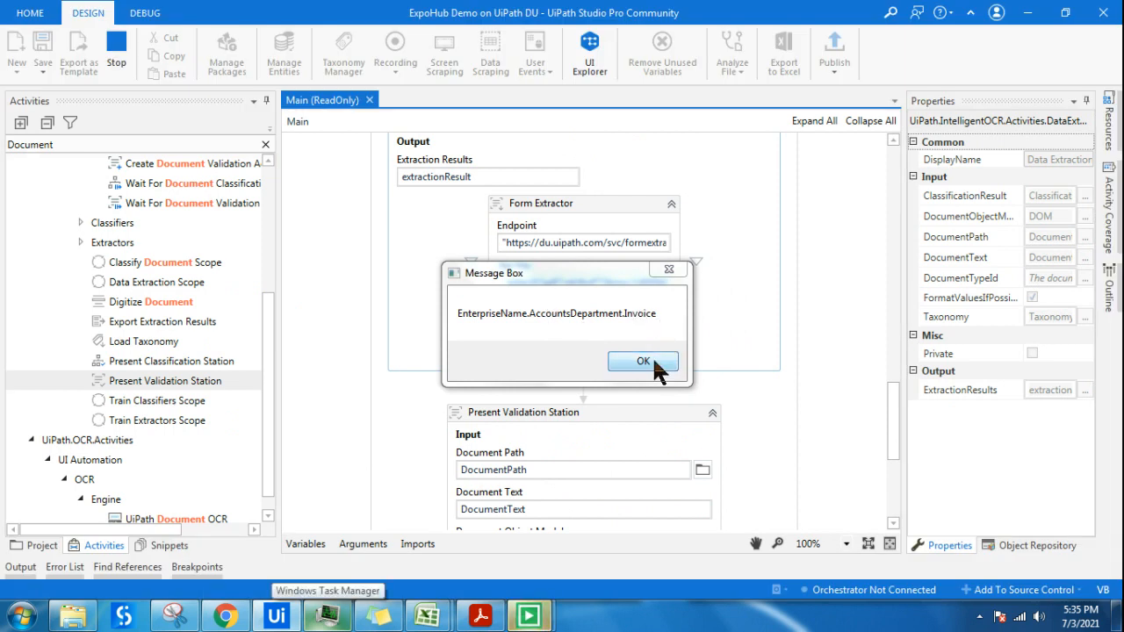
pyautogui.click(650, 360)
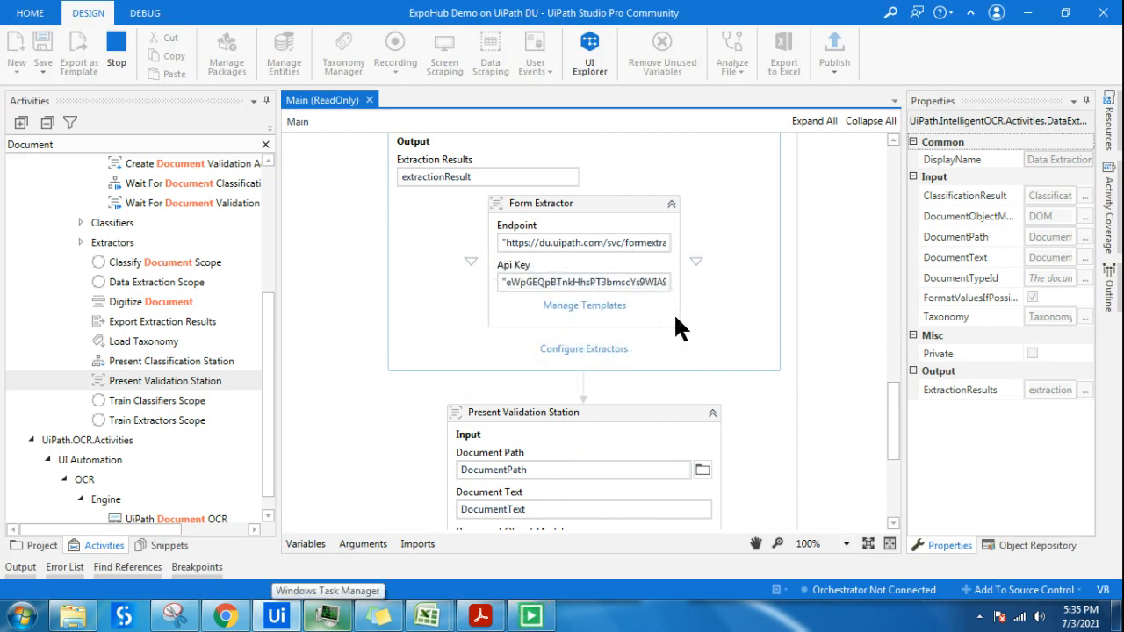
pyautogui.moveTo(893, 413); pyautogui.dragTo(895, 371)
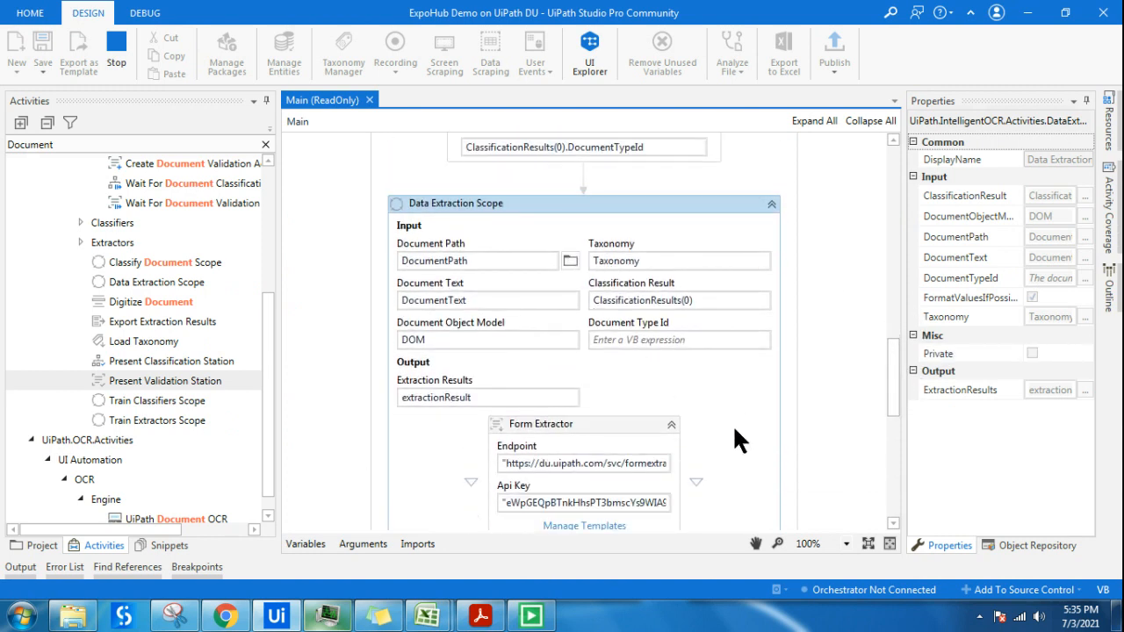
pyautogui.moveTo(897, 384); pyautogui.dragTo(899, 456)
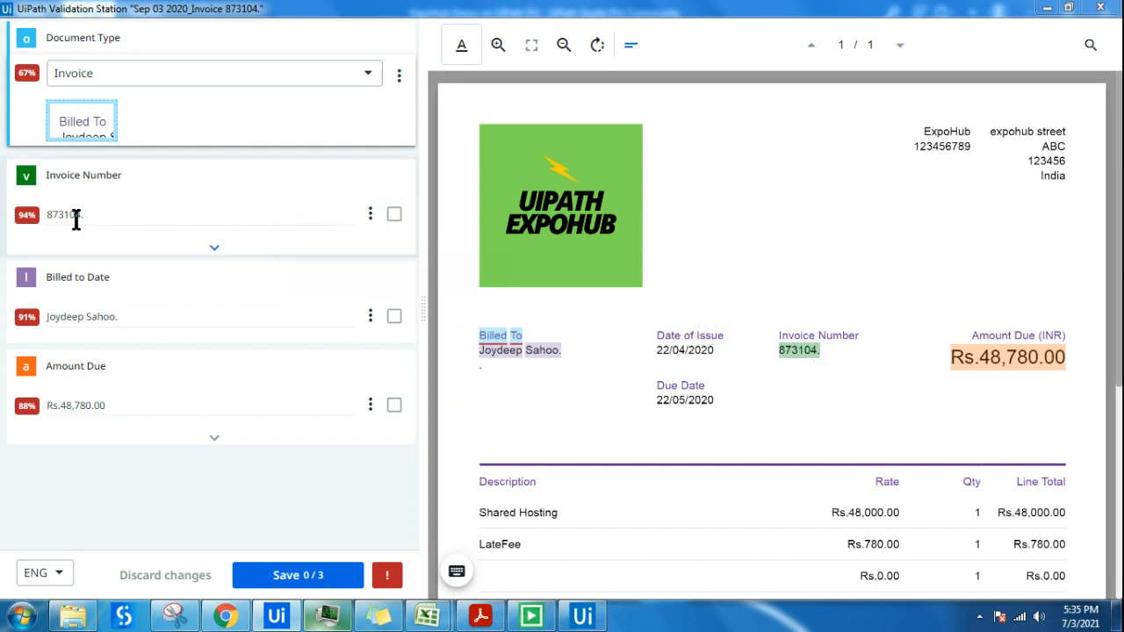
# Step: Confirm the extracted Invoice Number, Billed to Date and Amount Due values as correct and save the validation
pyautogui.click(394, 214)
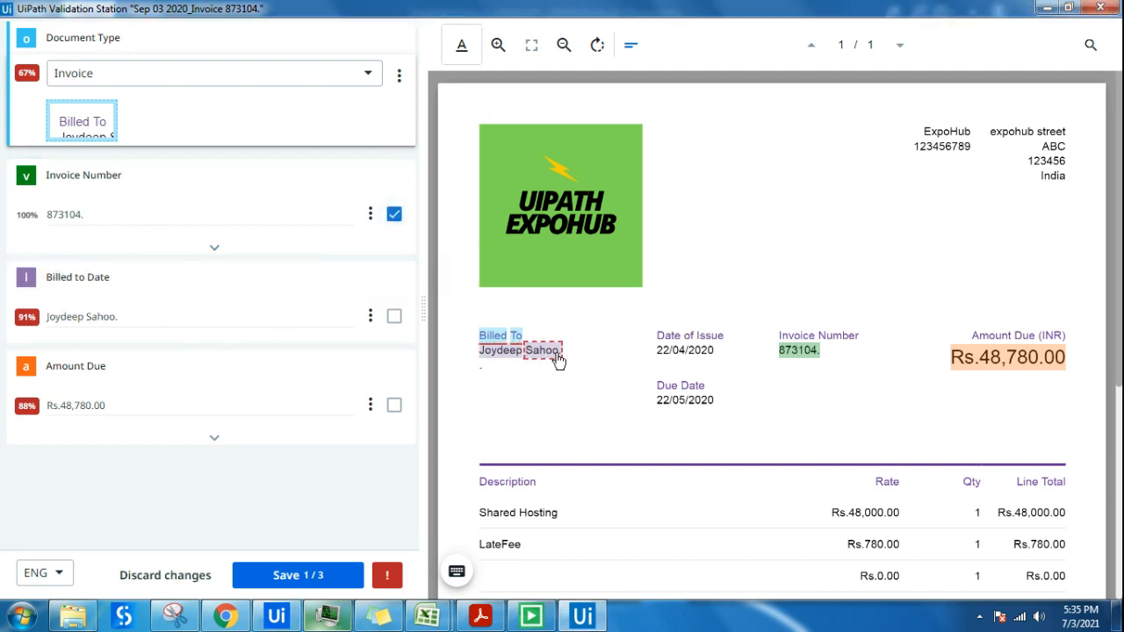
pyautogui.click(394, 316)
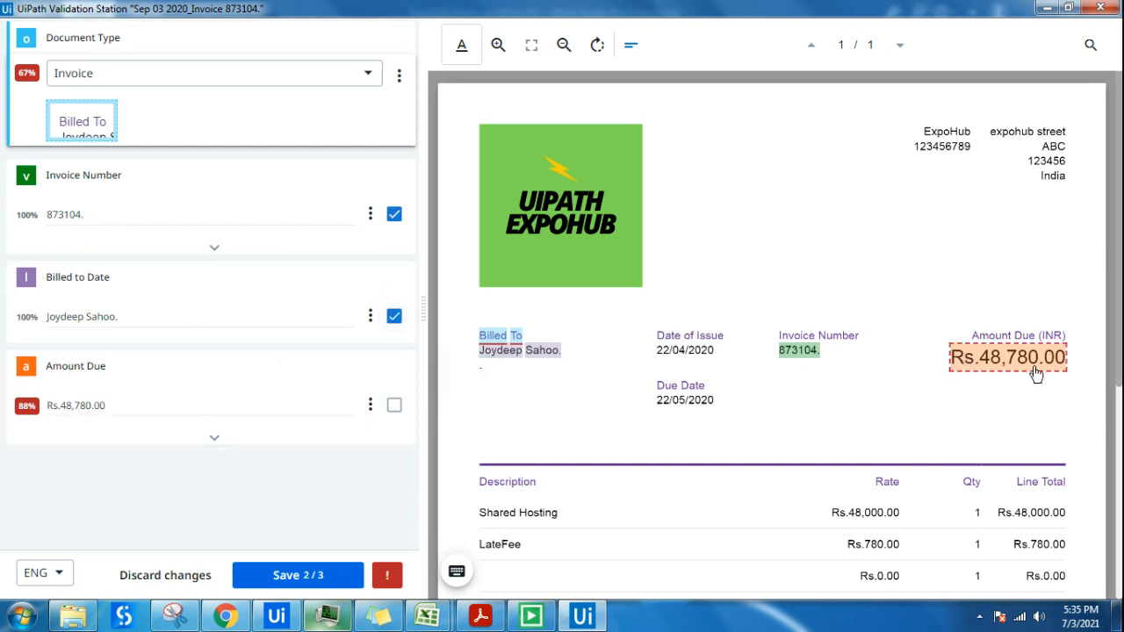
pyautogui.click(396, 405)
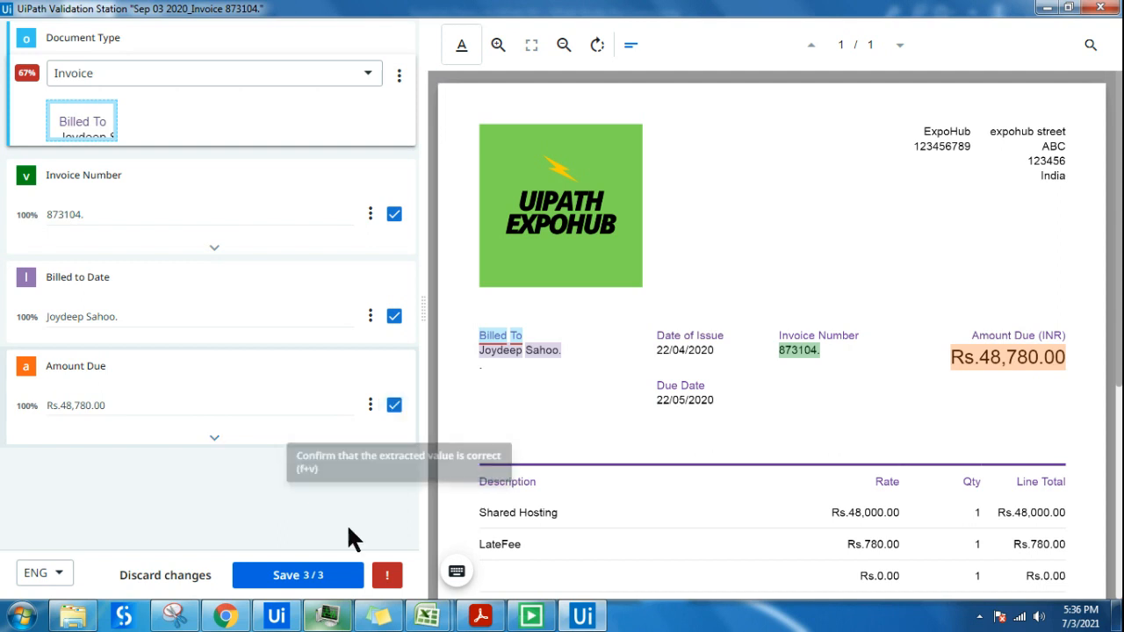
pyautogui.click(314, 573)
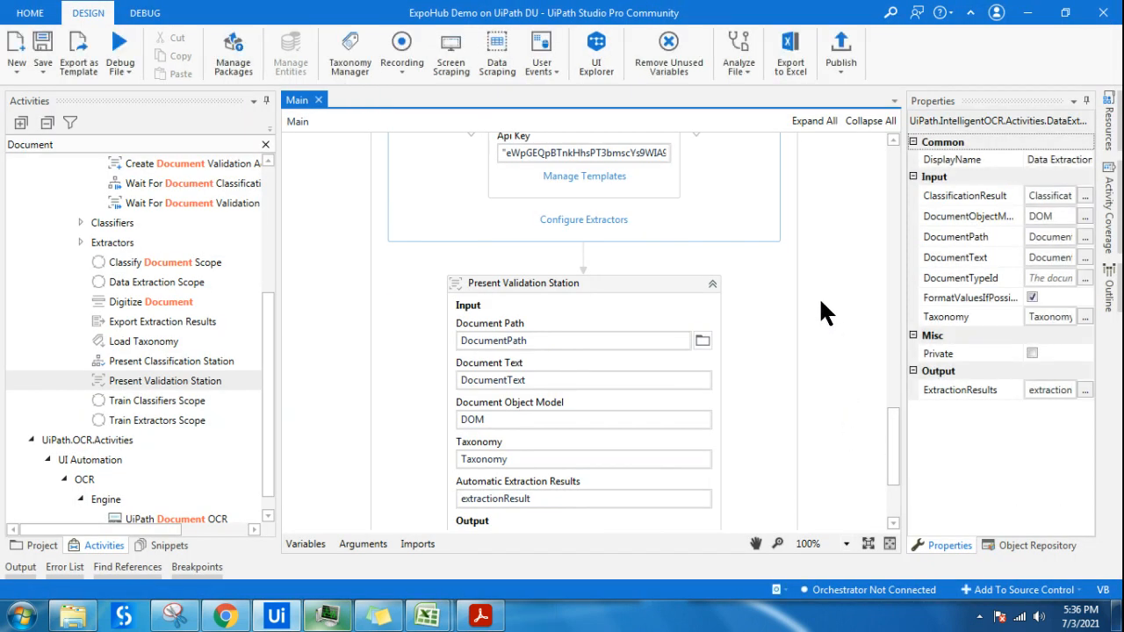
pyautogui.scroll(3, 887, 444)
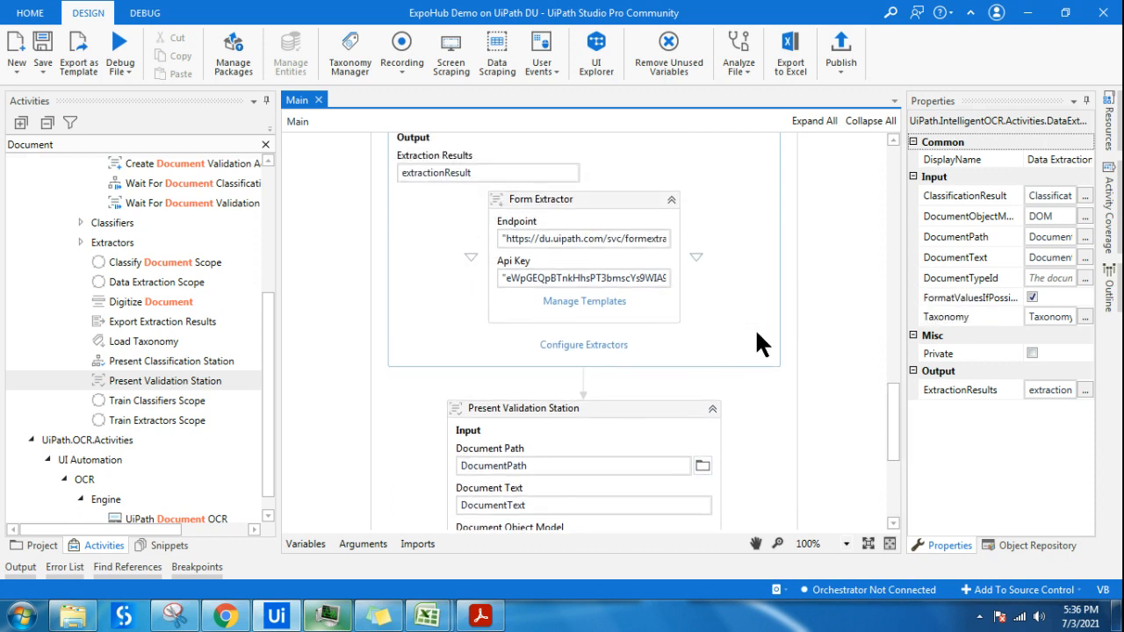
pyautogui.scroll(-1, 259, 418)
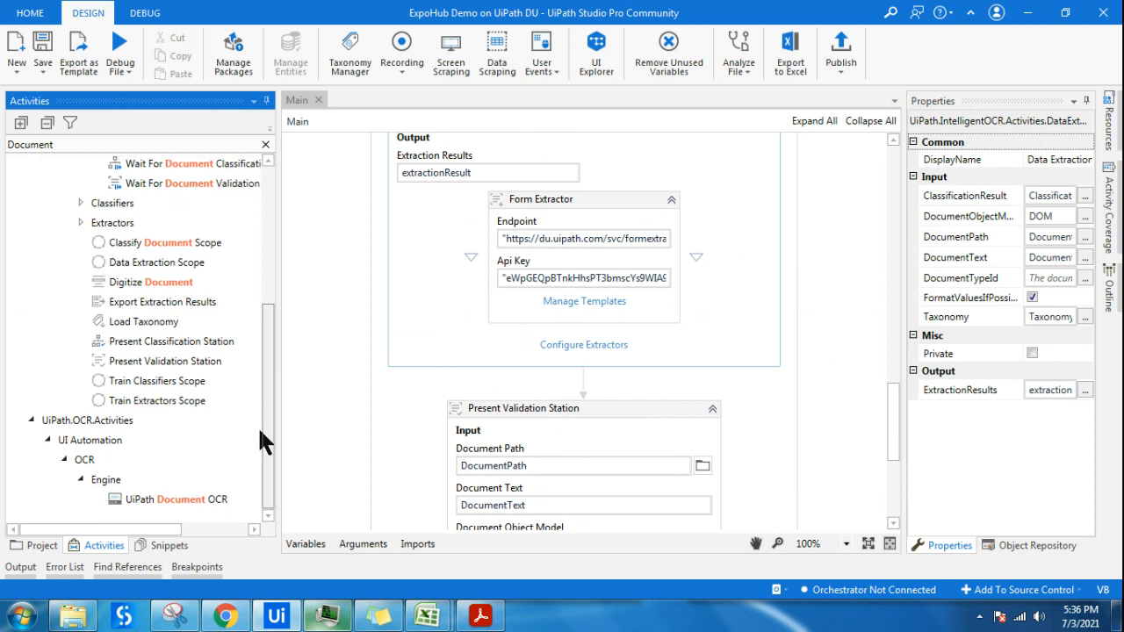
pyautogui.scroll(9, 257, 324)
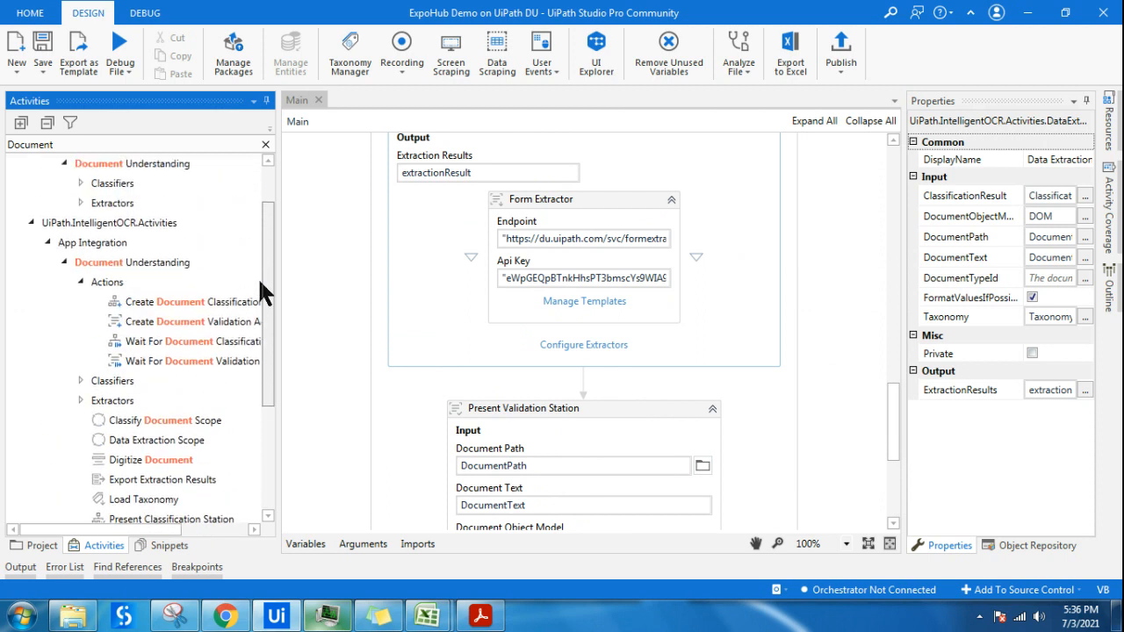
pyautogui.click(61, 143)
pyautogui.hotkey('ctrl', 'a')
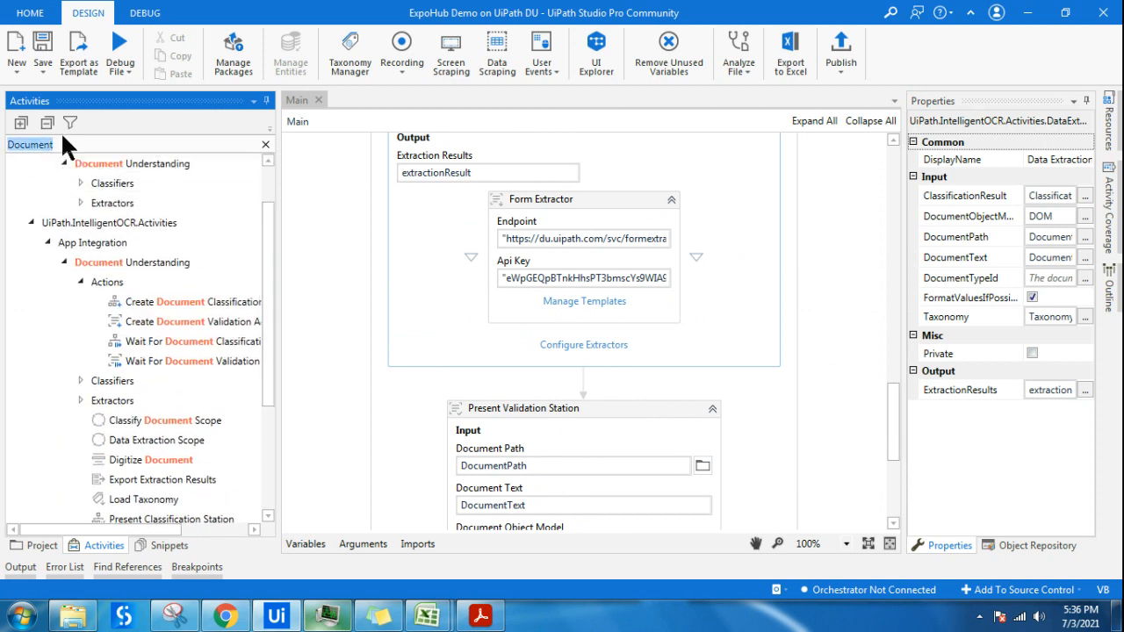
pyautogui.write('ex')
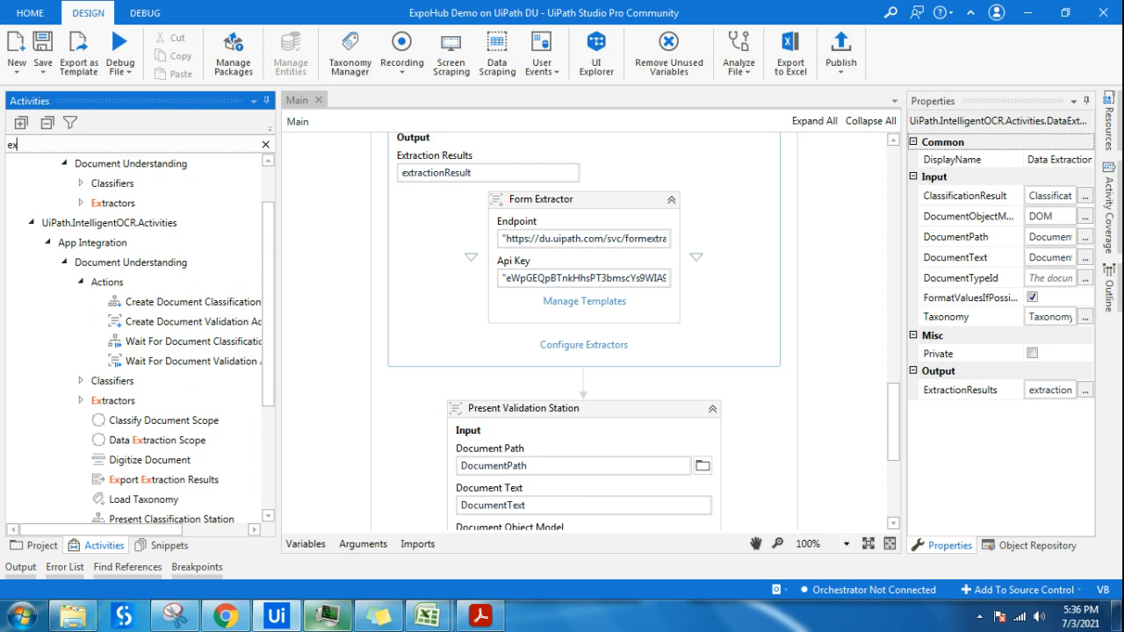
pyautogui.scroll(-10, 112, 352)
pyautogui.write('r')
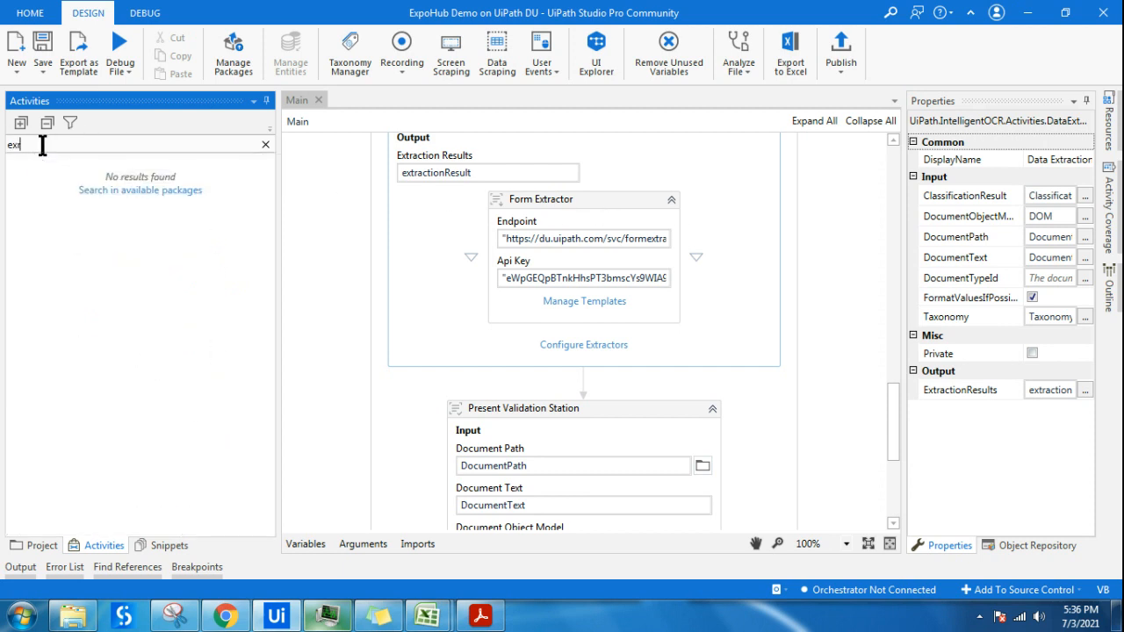
pyautogui.press('BackSpace')
pyautogui.press('BackSpace')
pyautogui.press('BackSpace')
pyautogui.write('m')
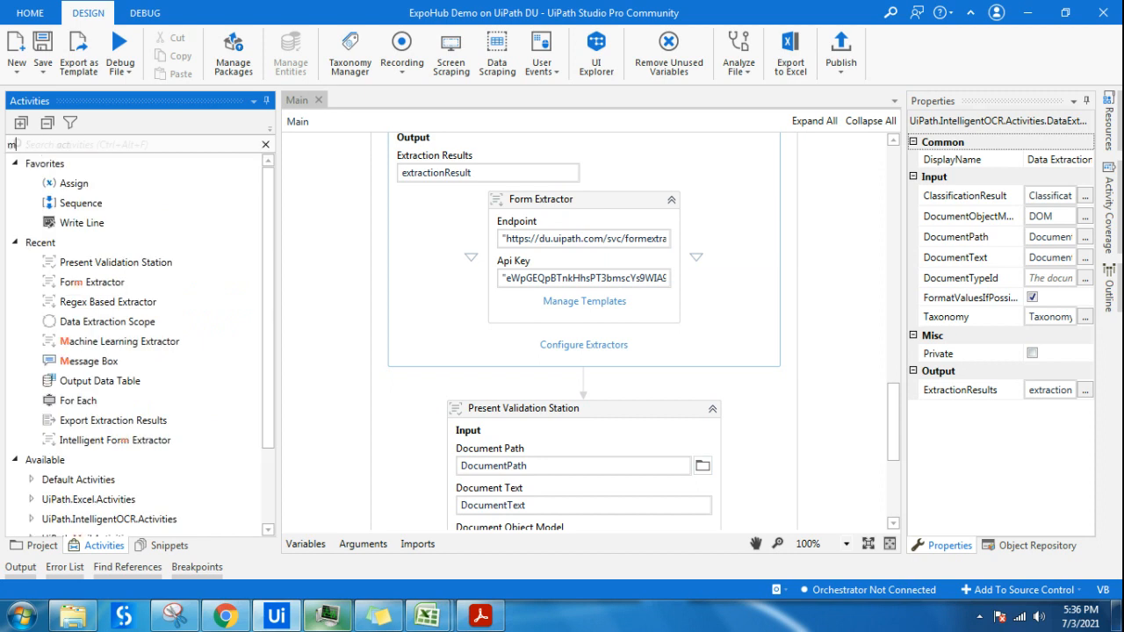
pyautogui.write('achine tex')
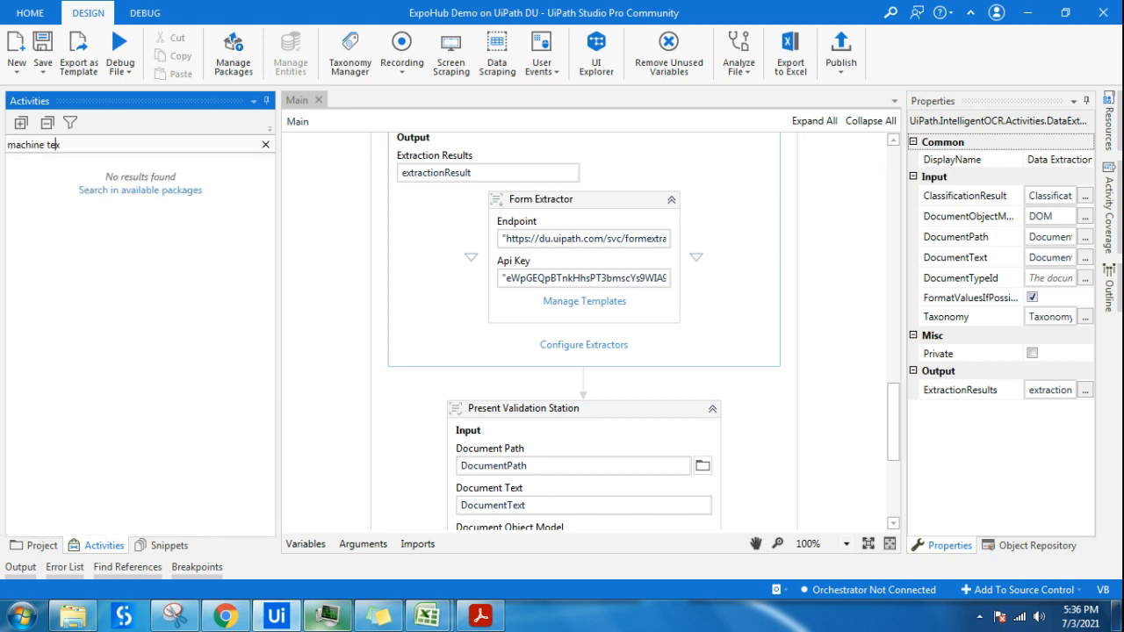
# Step: Search the activities for "extract", add a Machine Learning Extractor after the Form Extractor in the Data Extraction Scope, and dismiss its setup dialog
pyautogui.press('BackSpace')
pyautogui.press('BackSpace')
pyautogui.press('BackSpace')
pyautogui.press('BackSpace')
pyautogui.press('BackSpace')
pyautogui.press('BackSpace')
pyautogui.press('BackSpace')
pyautogui.press('BackSpace')
pyautogui.press('BackSpace')
pyautogui.press('BackSpace')
pyautogui.press('BackSpace')
pyautogui.write('e')
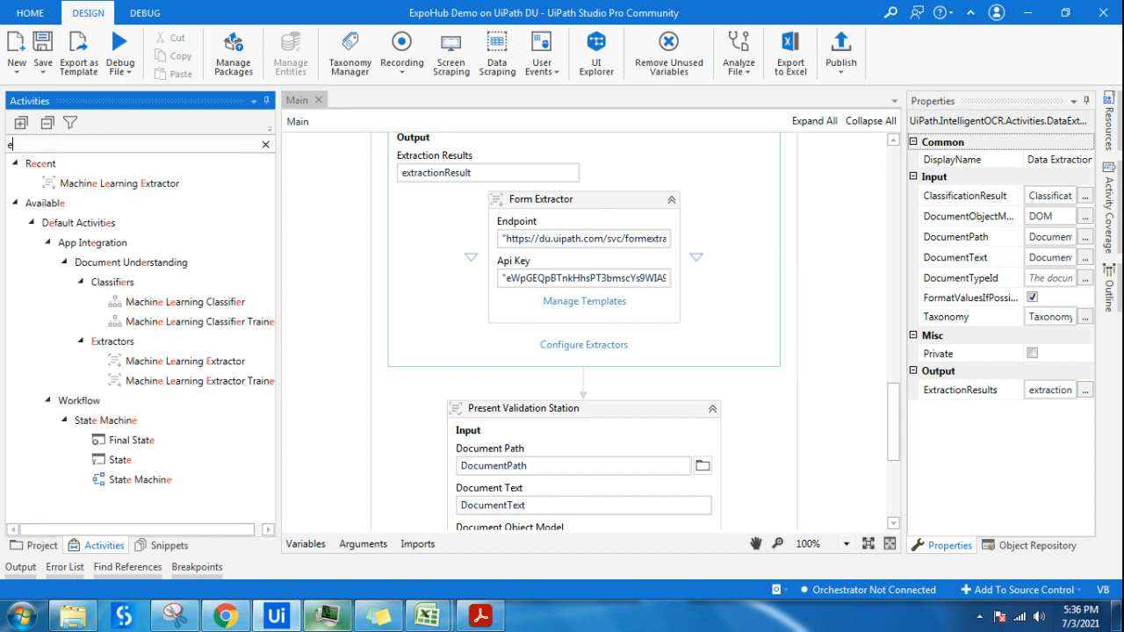
pyautogui.write('xra')
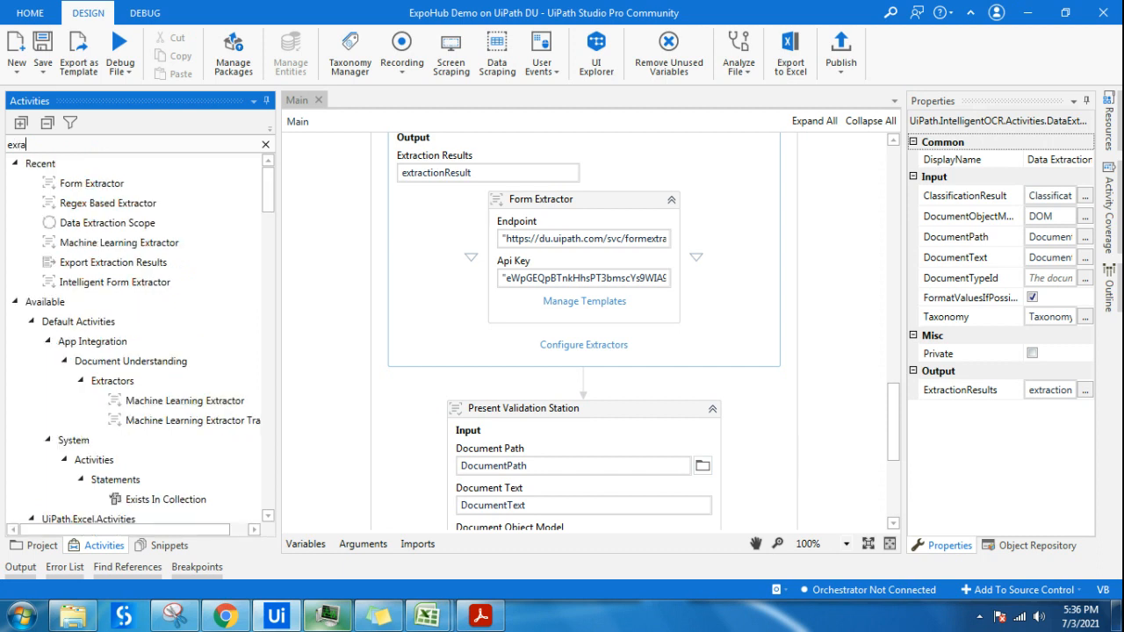
pyautogui.press('BackSpace')
pyautogui.press('BackSpace')
pyautogui.write('tract')
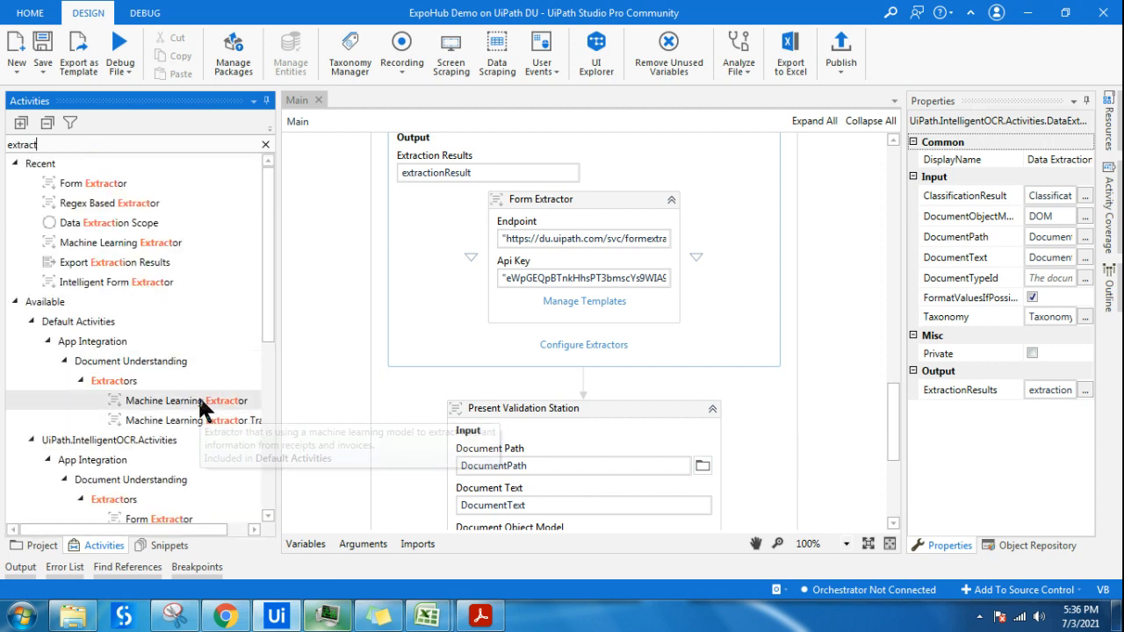
pyautogui.moveTo(198, 393); pyautogui.dragTo(700, 259)
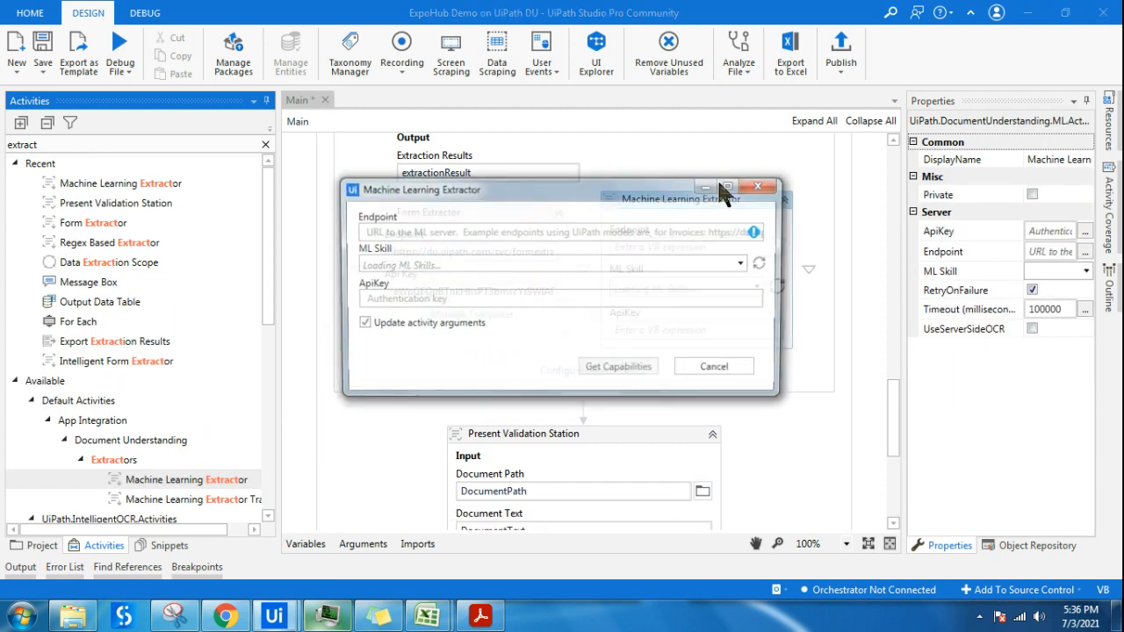
pyautogui.click(762, 186)
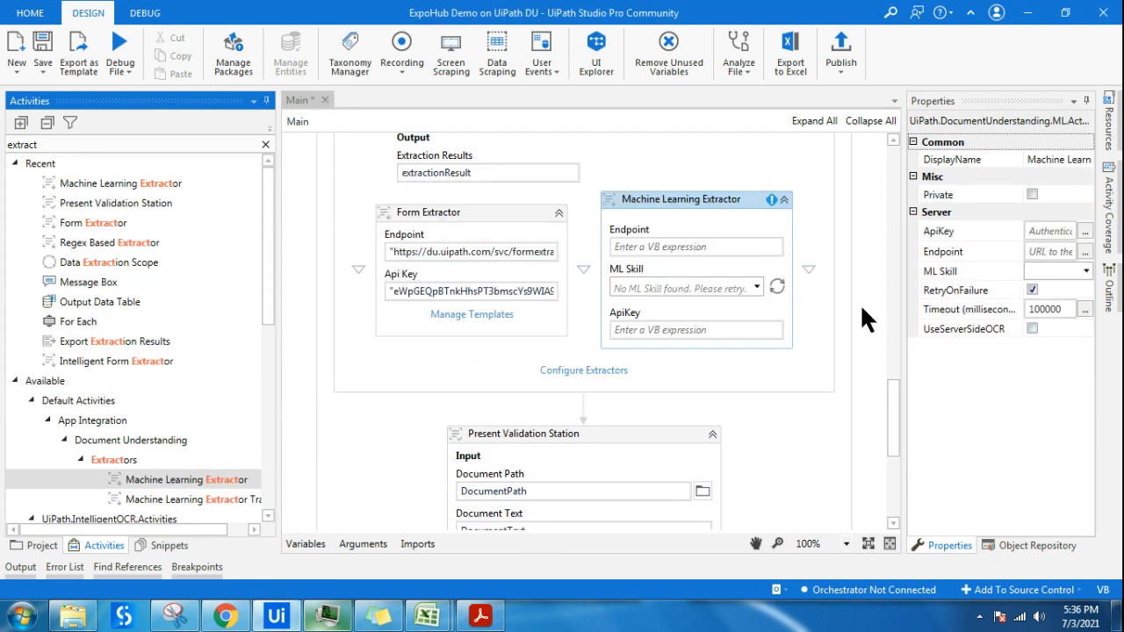